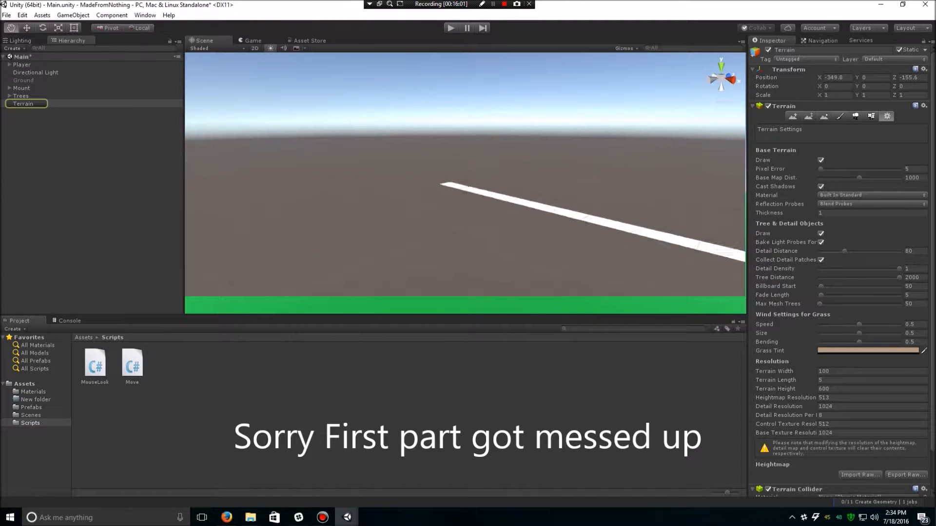
Set the terrain's width to 5
{"action": "middle_click_drag", "start_coordinate": [465, 185], "coordinate": [372, 175]}
{"action": "left_click", "coordinate": [820, 380]}
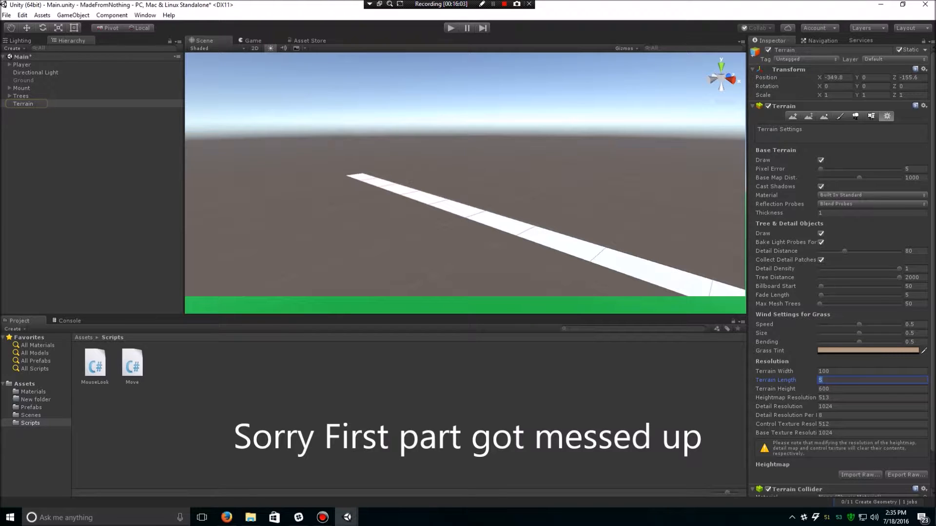
{"action": "left_click", "coordinate": [823, 371]}
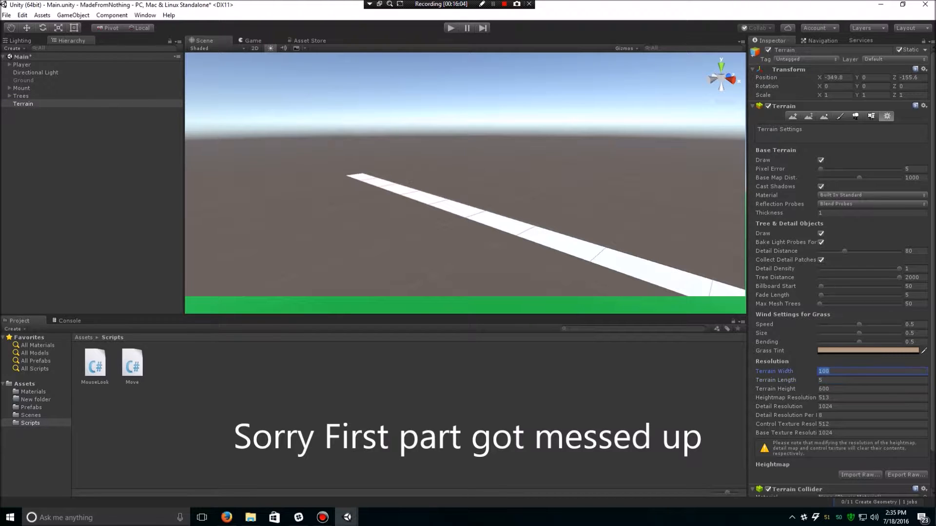
{"action": "type", "text": "5"}
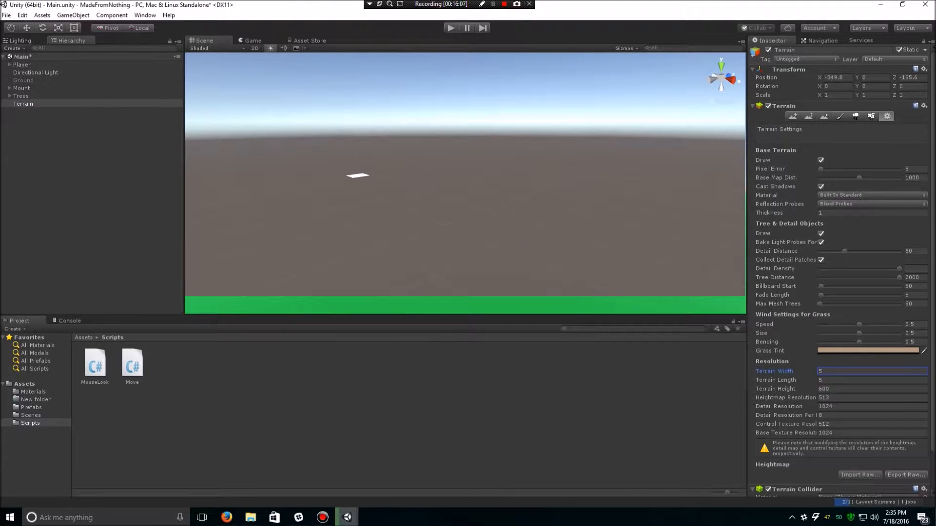
{"action": "left_click_drag", "start_coordinate": [21, 96], "coordinate": [21, 65]}
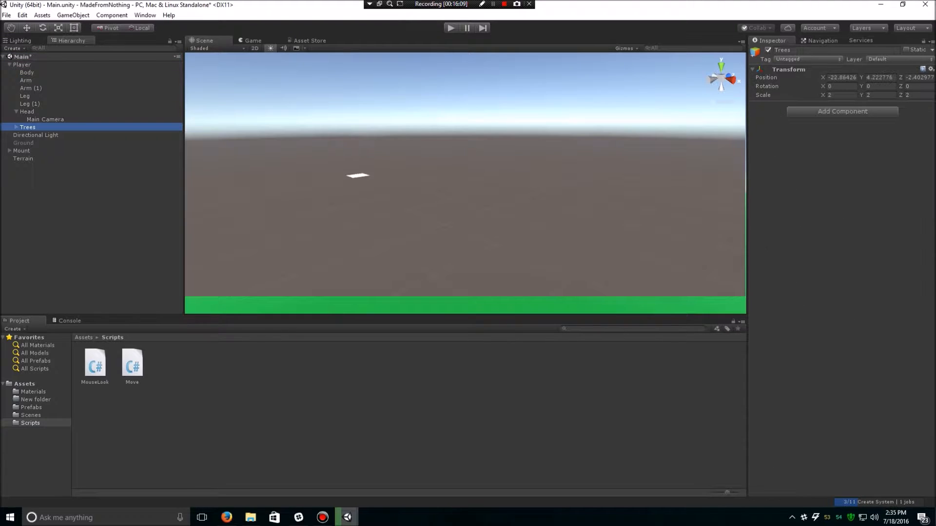
{"action": "left_click", "coordinate": [842, 77]}
{"action": "type", "text": "0"}
{"action": "key", "text": "Tab"}
{"action": "type", "text": "0"}
{"action": "key", "text": "Tab"}
{"action": "type", "text": "0"}
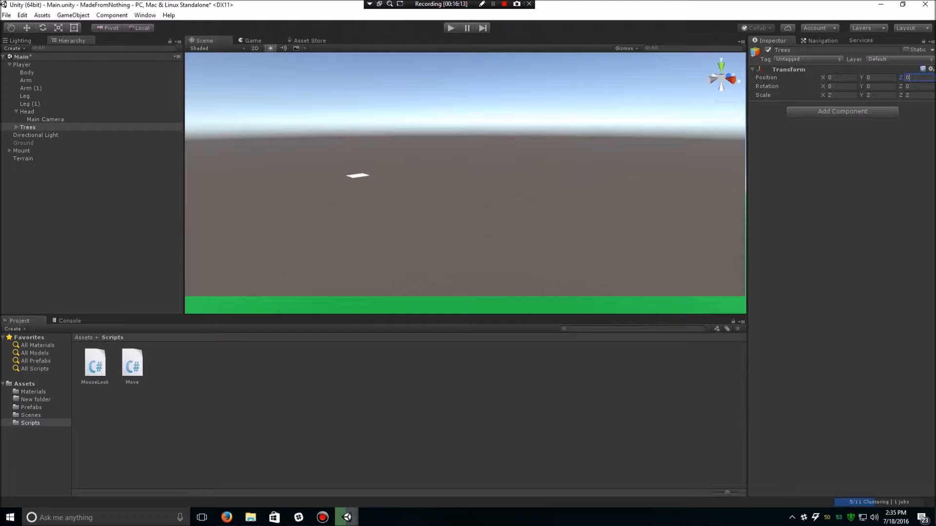
{"action": "key", "text": "ctrl+z"}
{"action": "key", "text": "ctrl+z"}
{"action": "key", "text": "ctrl+z"}
{"action": "left_click", "coordinate": [23, 159]}
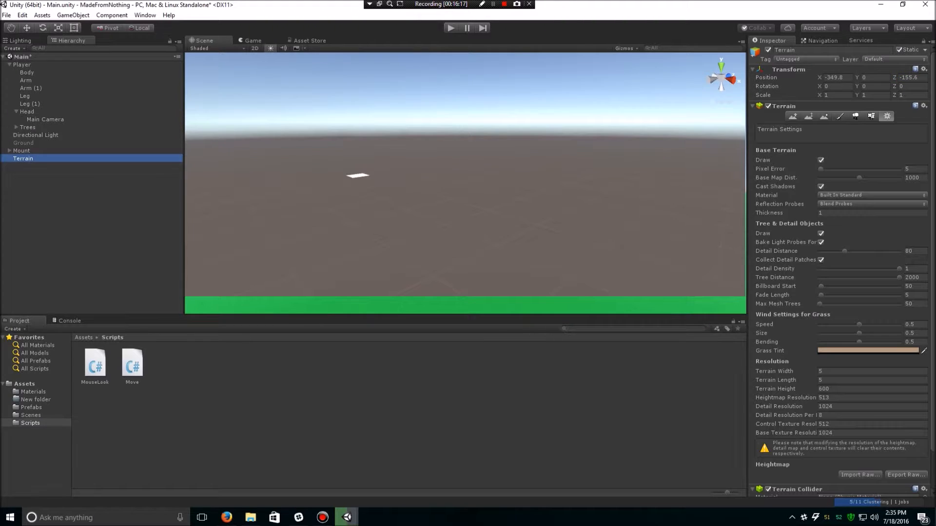
{"action": "key", "text": "ctrl+z"}
{"action": "key", "text": "ctrl+z"}
{"action": "key", "text": "ctrl+z"}
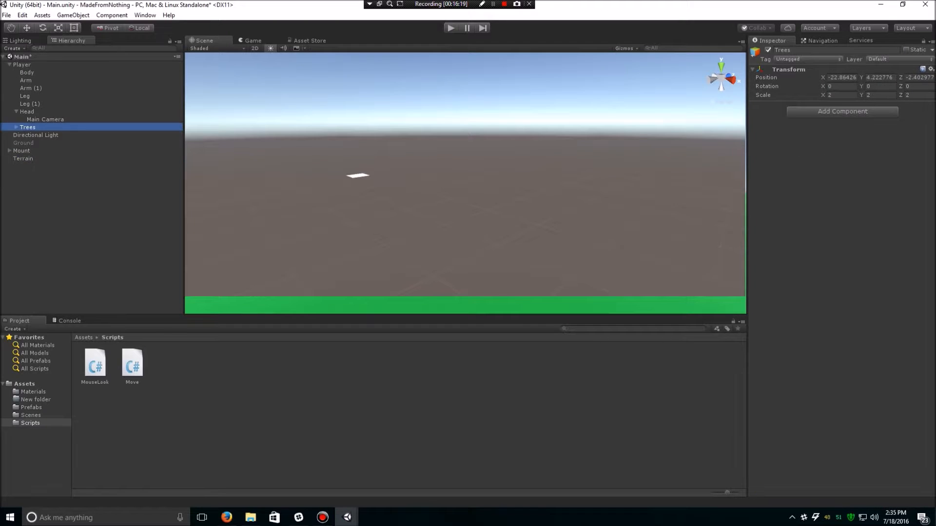
Make the Terrain a child of Player, reset its position to 0, 0, 0 and frame it in the scene
{"action": "left_click_drag", "start_coordinate": [23, 158], "coordinate": [23, 64]}
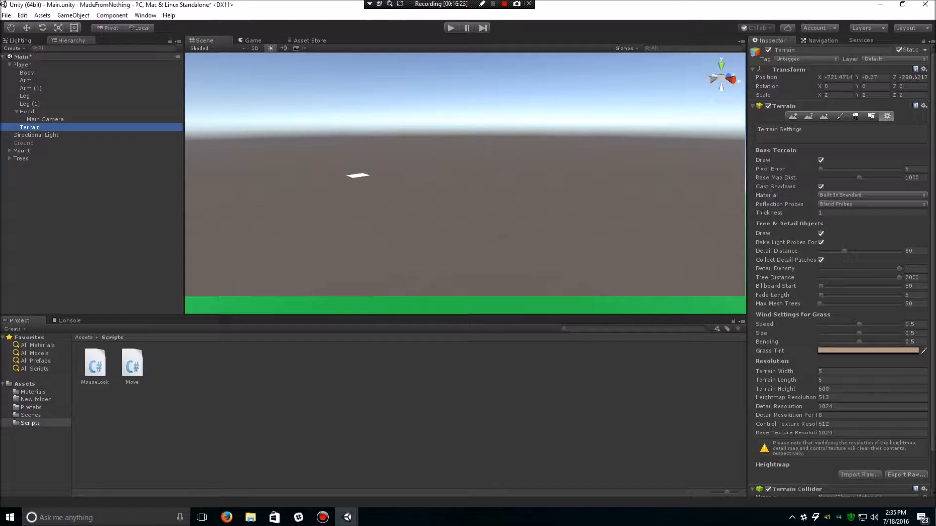
{"action": "left_click", "coordinate": [826, 78]}
{"action": "type", "text": "0"}
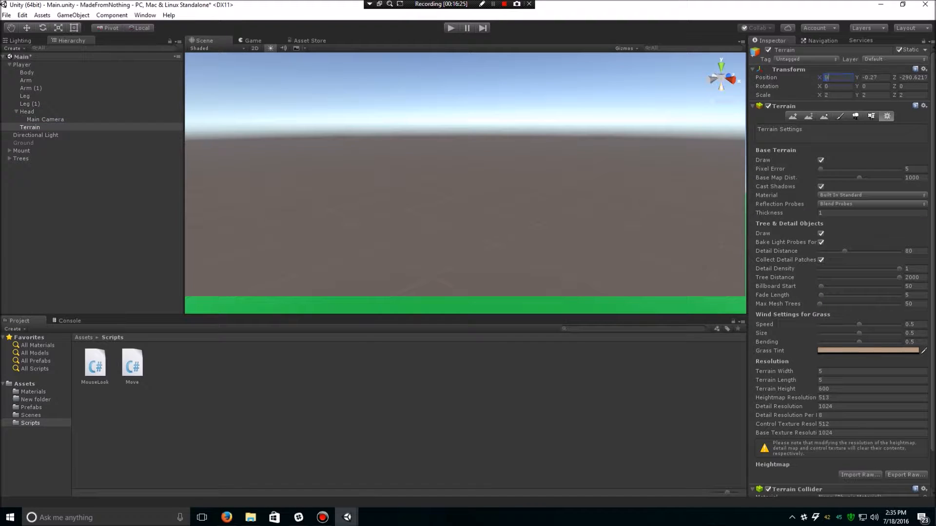
{"action": "key", "text": "Tab"}
{"action": "type", "text": "0"}
{"action": "key", "text": "Tab"}
{"action": "type", "text": "0ff"}
{"action": "left_click", "coordinate": [30, 126]}
{"action": "key", "text": "f"}
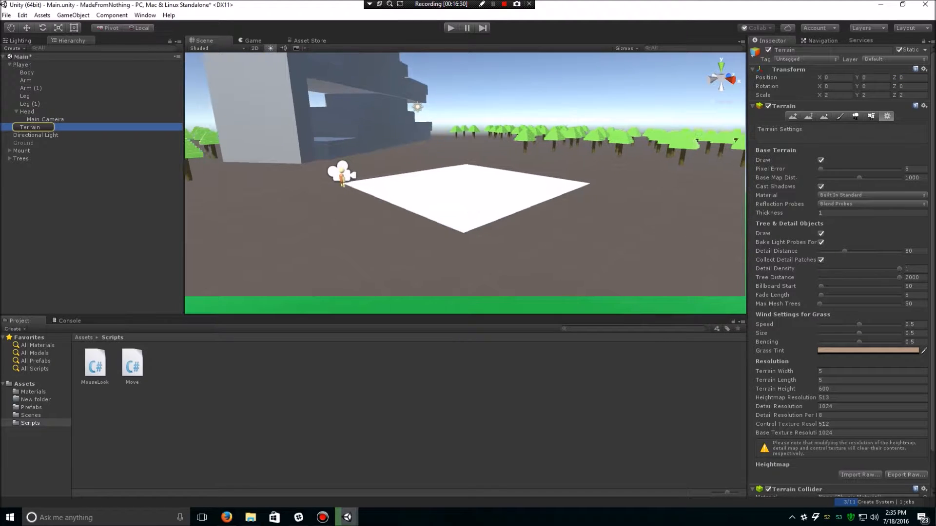
Set both the terrain width and the terrain length to 100
{"action": "left_click", "coordinate": [823, 371]}
{"action": "type", "text": "100"}
{"action": "key", "text": "Return"}
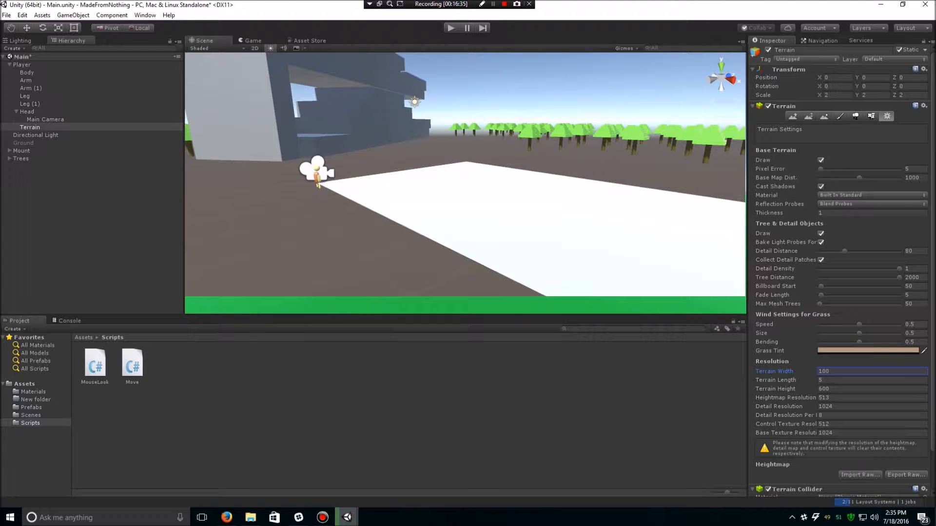
{"action": "left_click", "coordinate": [823, 379]}
{"action": "type", "text": "100"}
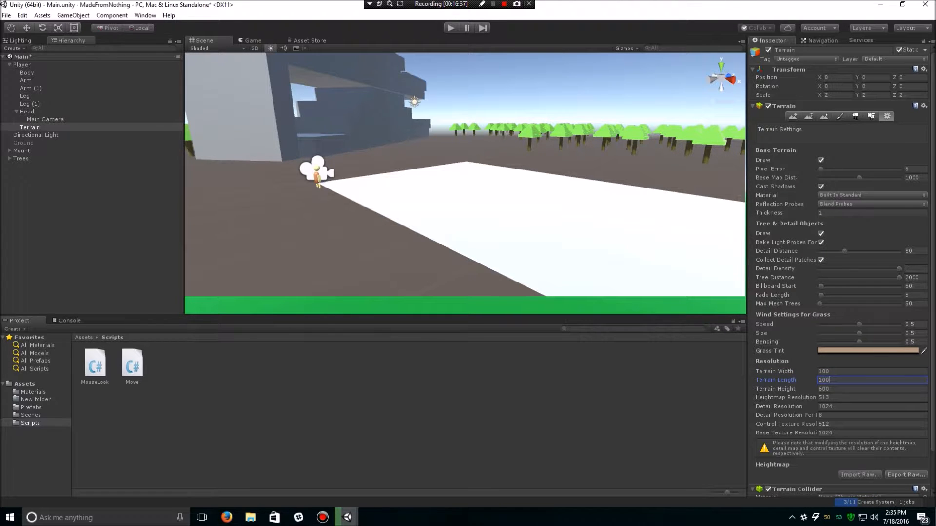
{"action": "key", "text": "Return"}
{"action": "scroll", "coordinate": [465, 183], "scroll_direction": "down", "scroll_amount": 5}
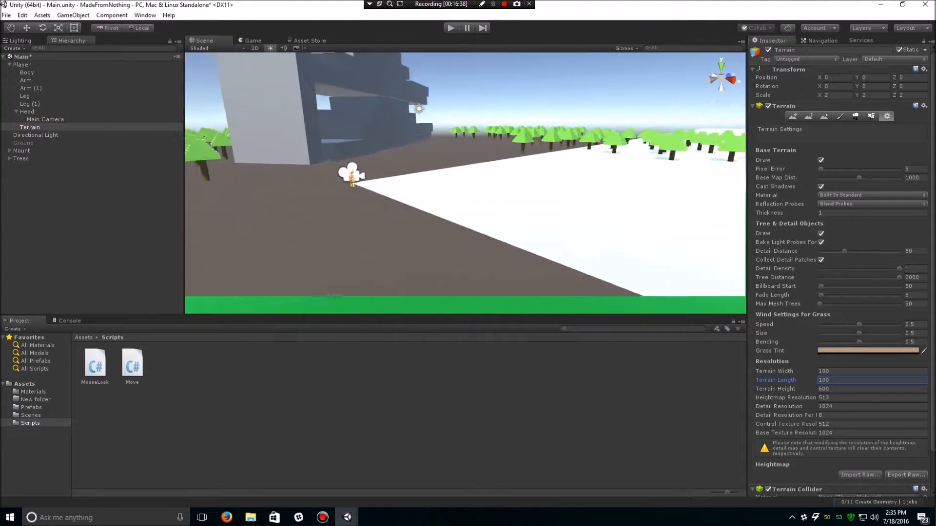
{"action": "scroll", "coordinate": [465, 183], "scroll_direction": "down", "scroll_amount": 8}
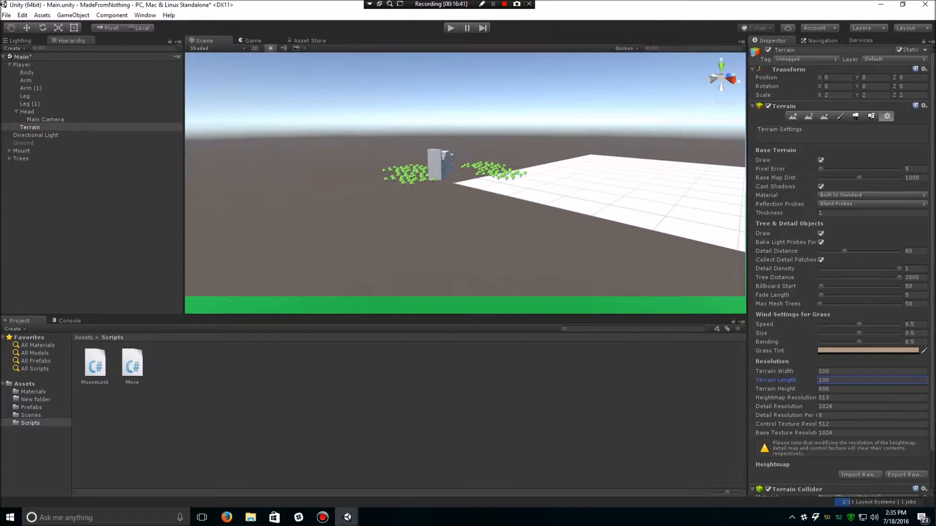
Unparent the Terrain to the scene's top level and move it to about X -53.6, Z -43.7, beneath the mount and trees
{"action": "left_click_drag", "start_coordinate": [29, 126], "coordinate": [29, 61]}
{"action": "key", "text": "r"}
{"action": "key", "text": "e"}
{"action": "key", "text": "w"}
{"action": "left_click_drag", "start_coordinate": [480, 177], "coordinate": [334, 167]}
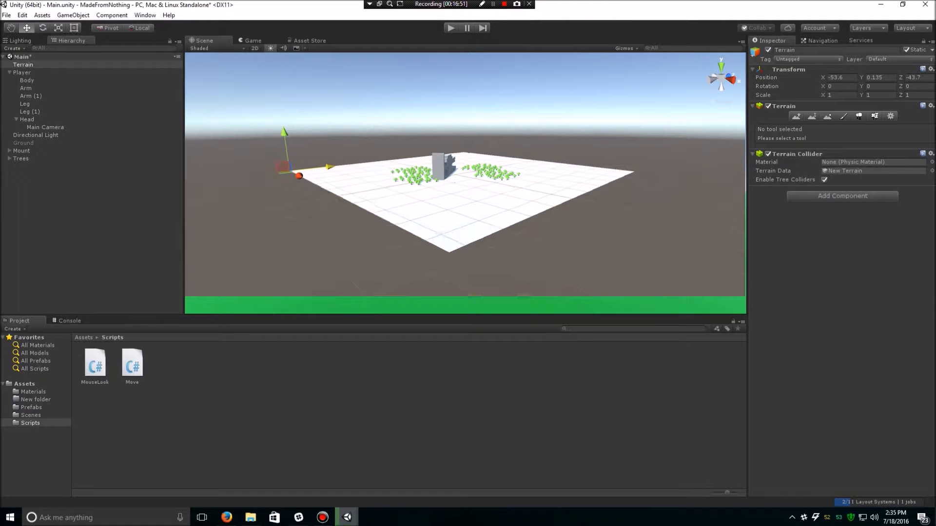
{"action": "scroll", "coordinate": [452, 195], "scroll_direction": "up", "scroll_amount": 6}
{"action": "middle_click_drag", "start_coordinate": [452, 195], "coordinate": [453, 237]}
{"action": "scroll", "coordinate": [452, 237], "scroll_direction": "up", "scroll_amount": 10}
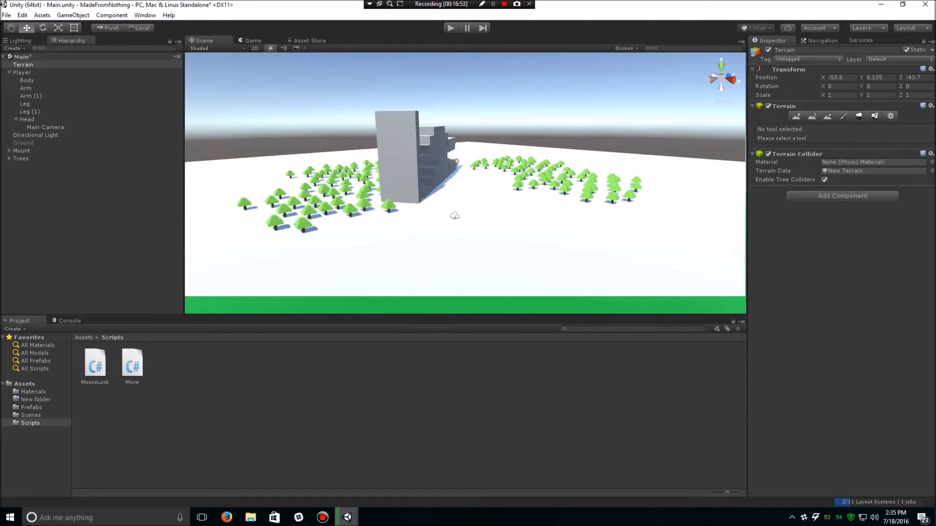
{"action": "scroll", "coordinate": [452, 237], "scroll_direction": "up", "scroll_amount": 3}
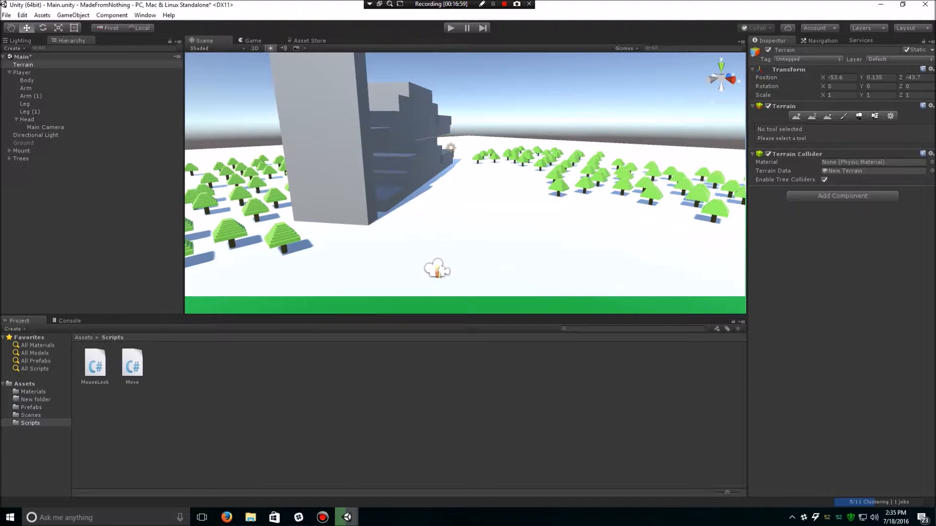
{"action": "left_click", "coordinate": [843, 116]}
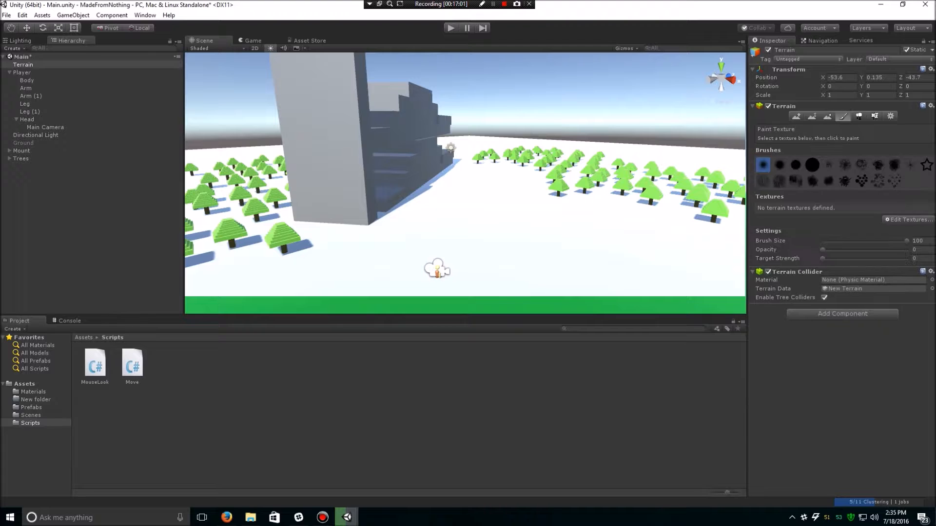
{"action": "left_click", "coordinate": [908, 219]}
{"action": "left_click", "coordinate": [899, 227]}
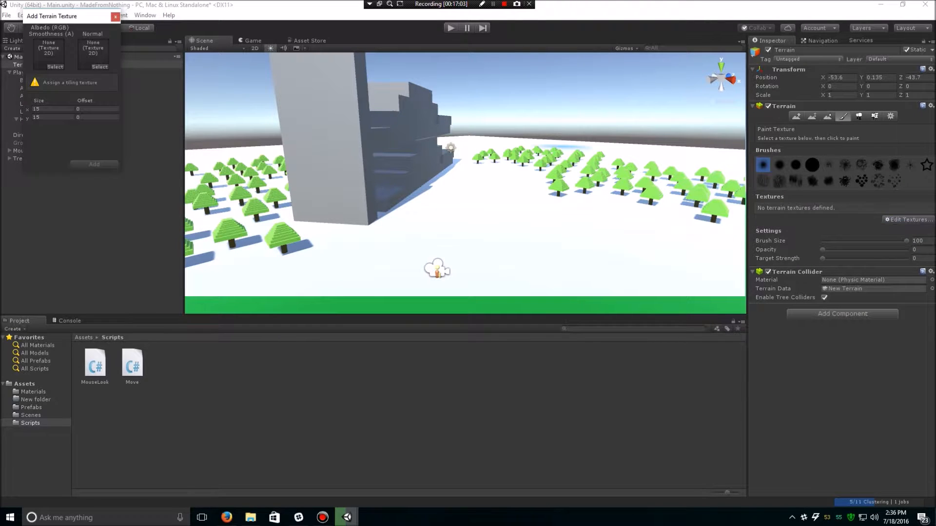
{"action": "key", "text": "Escape"}
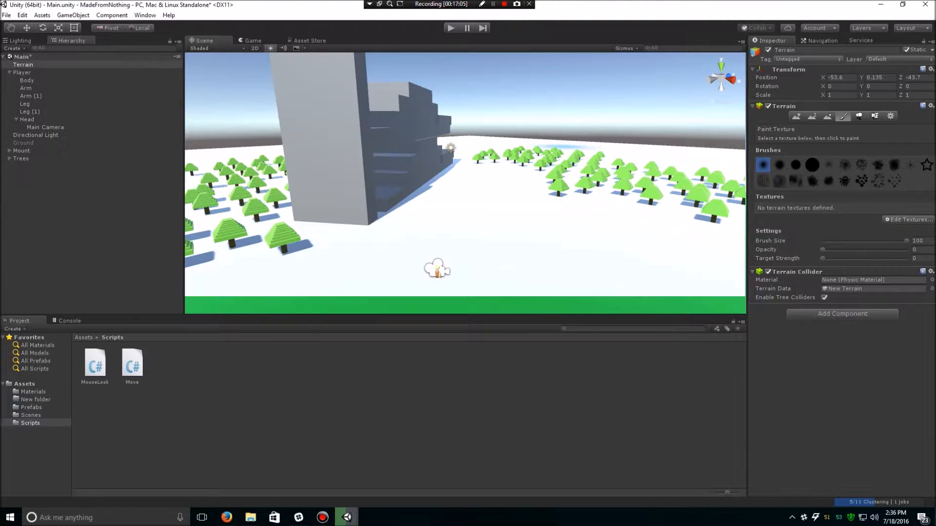
Create a render texture in the Assets folder and name it mb
{"action": "left_click", "coordinate": [30, 423]}
{"action": "left_click", "coordinate": [25, 384]}
{"action": "right_click", "coordinate": [261, 427]}
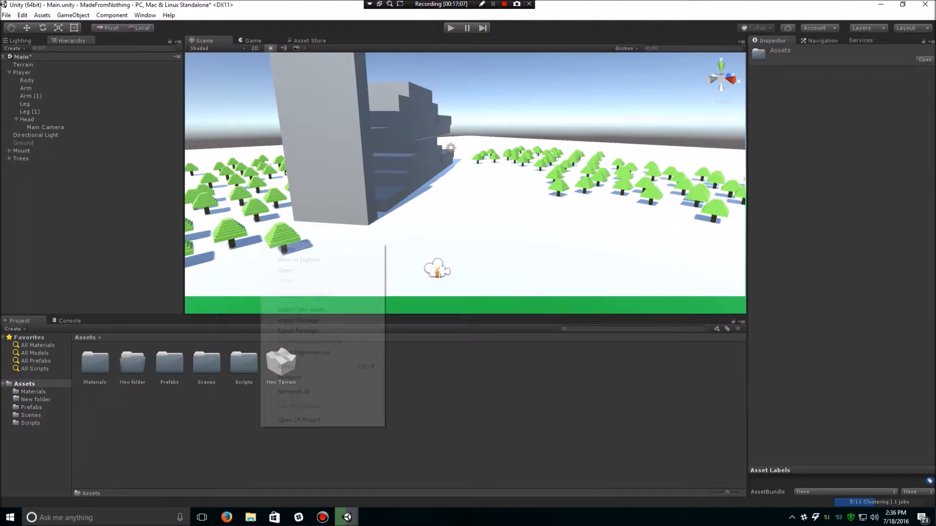
{"action": "mouse_move", "coordinate": [292, 249]}
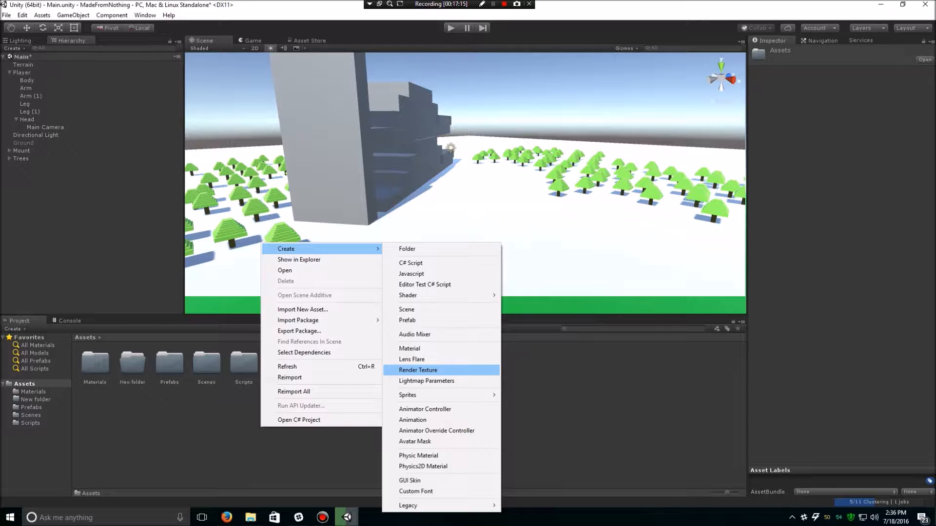
{"action": "left_click", "coordinate": [417, 370]}
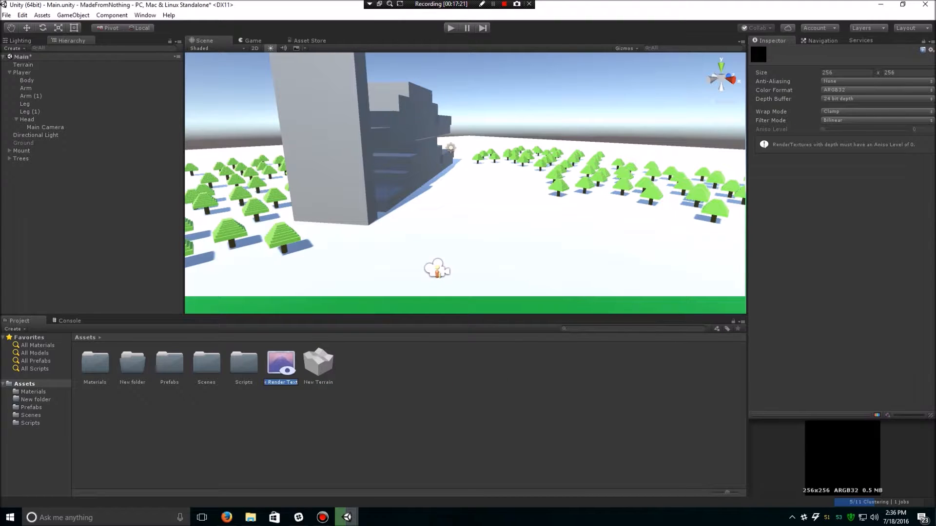
{"action": "key", "text": "BackSpace"}
{"action": "type", "text": "mb"}
{"action": "key", "text": "Return"}
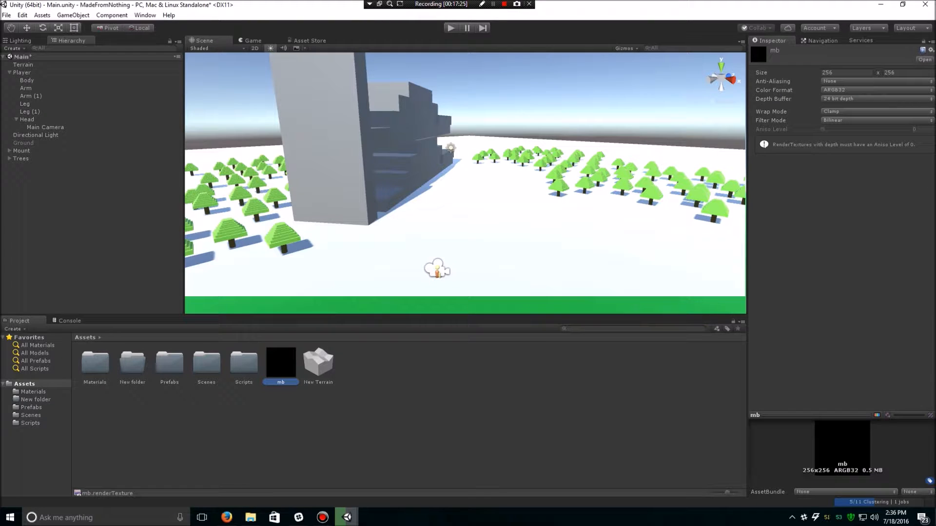
{"action": "left_click", "coordinate": [23, 64]}
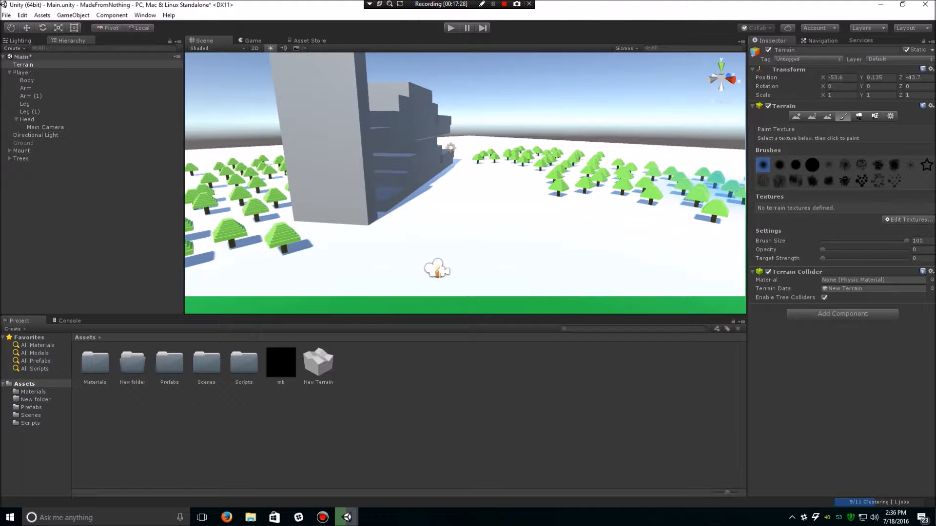
{"action": "left_click", "coordinate": [907, 219]}
{"action": "left_click", "coordinate": [887, 222]}
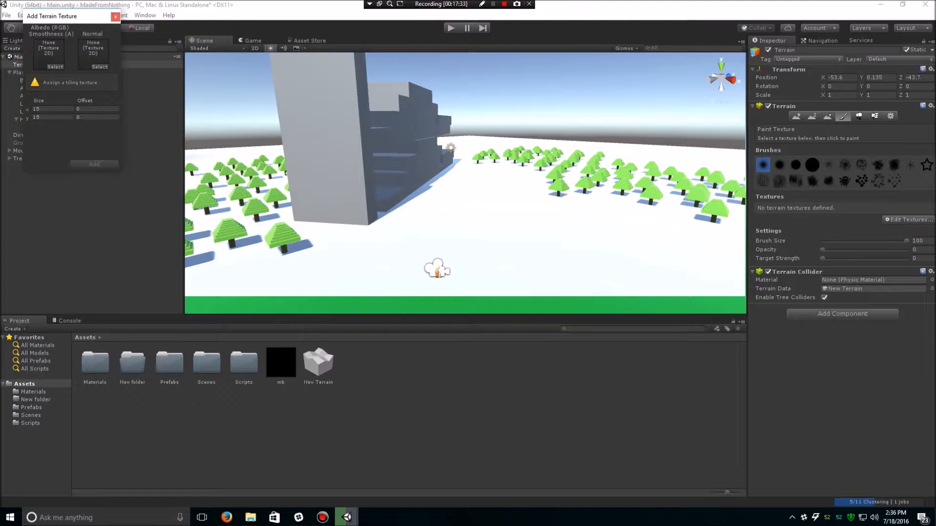
{"action": "left_click", "coordinate": [115, 17]}
Delete the mb render texture from the Assets folder
{"action": "left_click", "coordinate": [280, 366]}
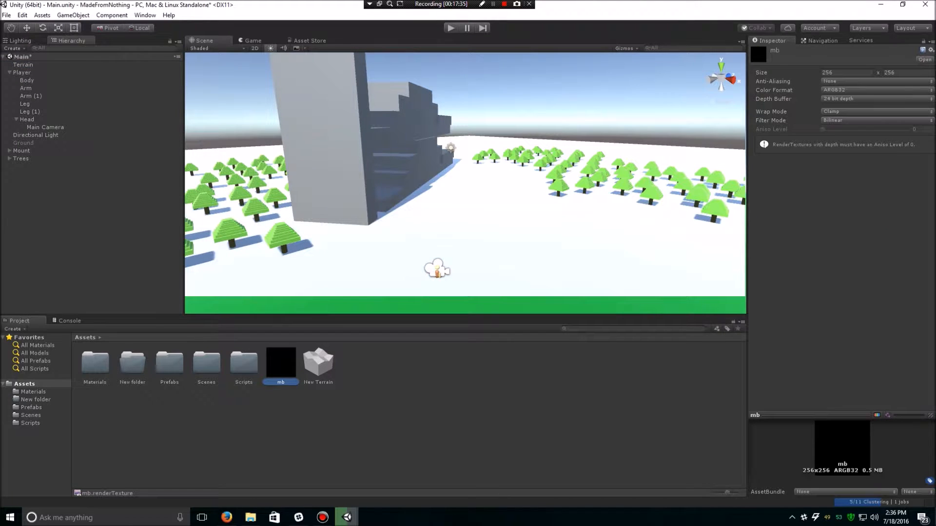
{"action": "key", "text": "Delete"}
{"action": "left_click", "coordinate": [496, 276]}
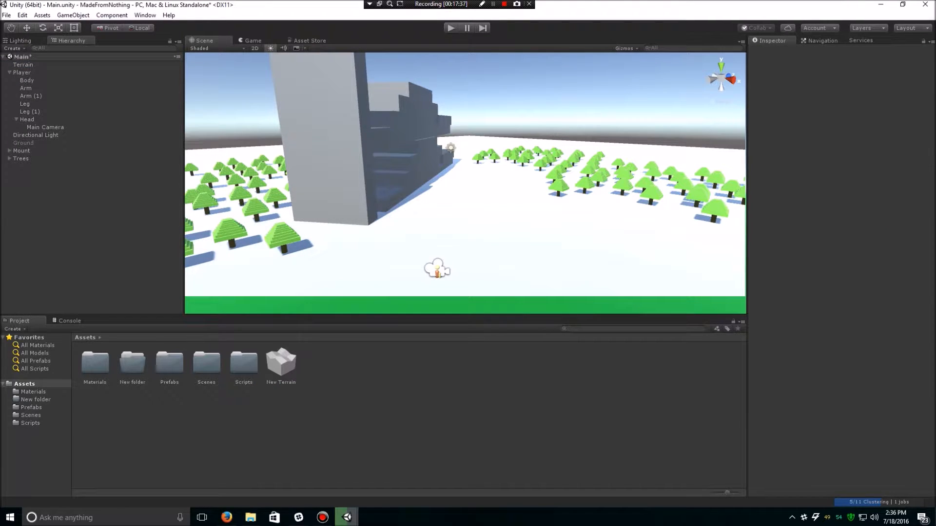
{"action": "left_click", "coordinate": [22, 64]}
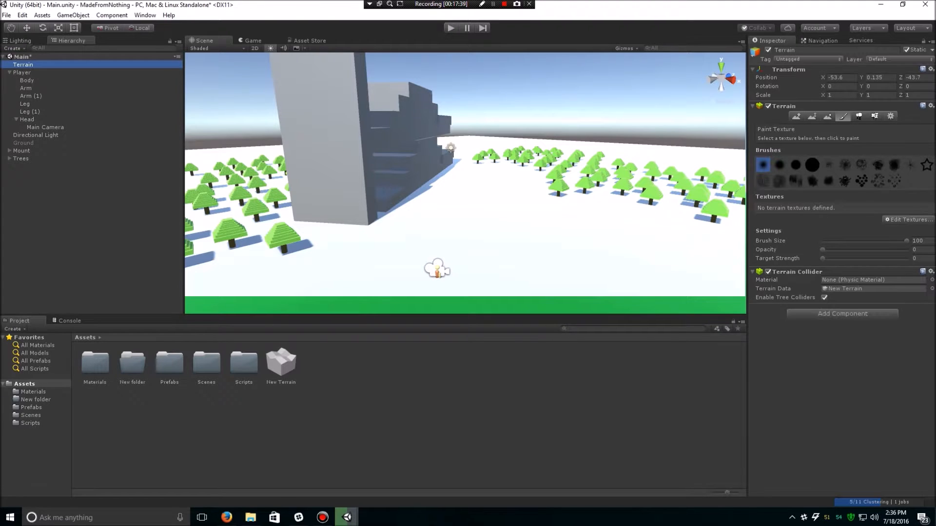
{"action": "right_click", "coordinate": [390, 396]}
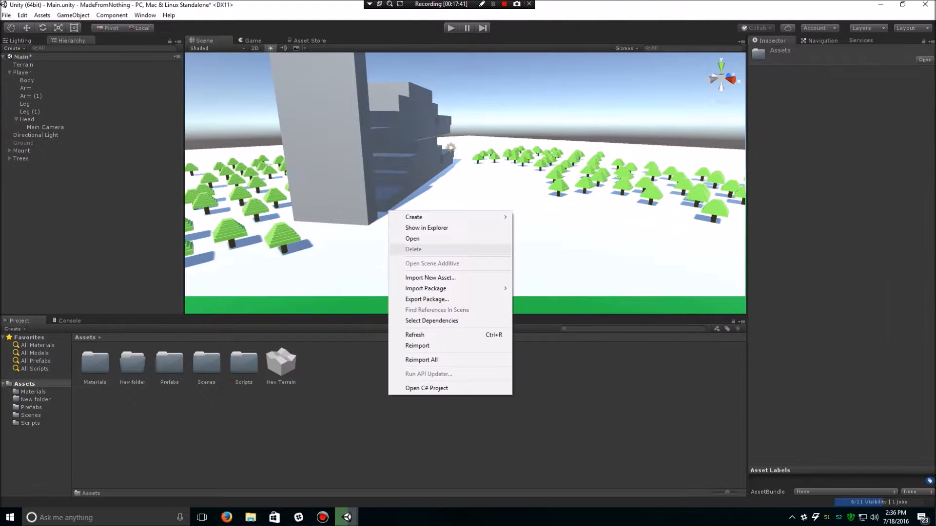
{"action": "mouse_move", "coordinate": [414, 217]}
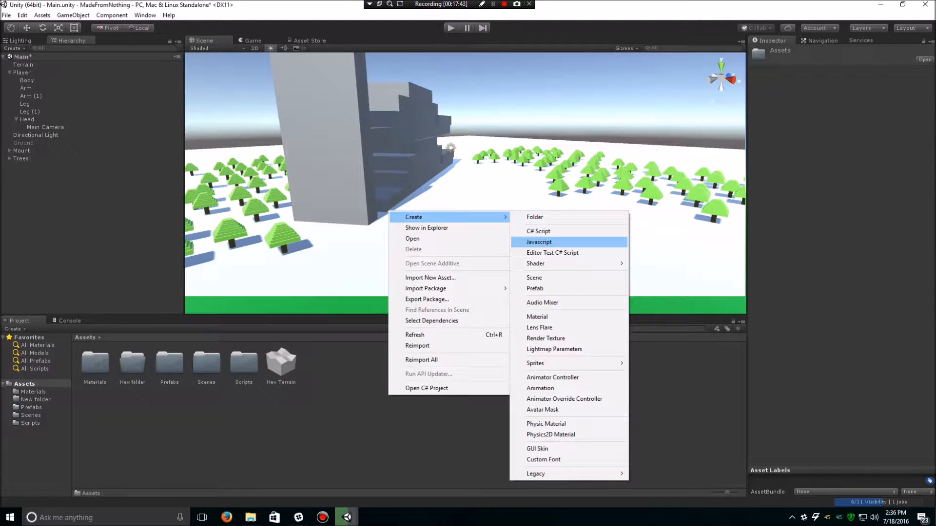
{"action": "mouse_move", "coordinate": [561, 263]}
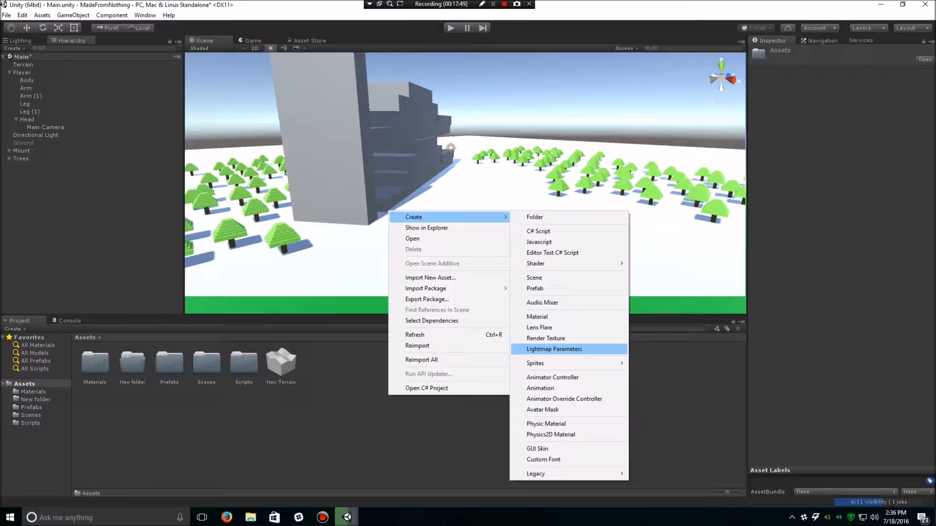
{"action": "mouse_move", "coordinate": [561, 363]}
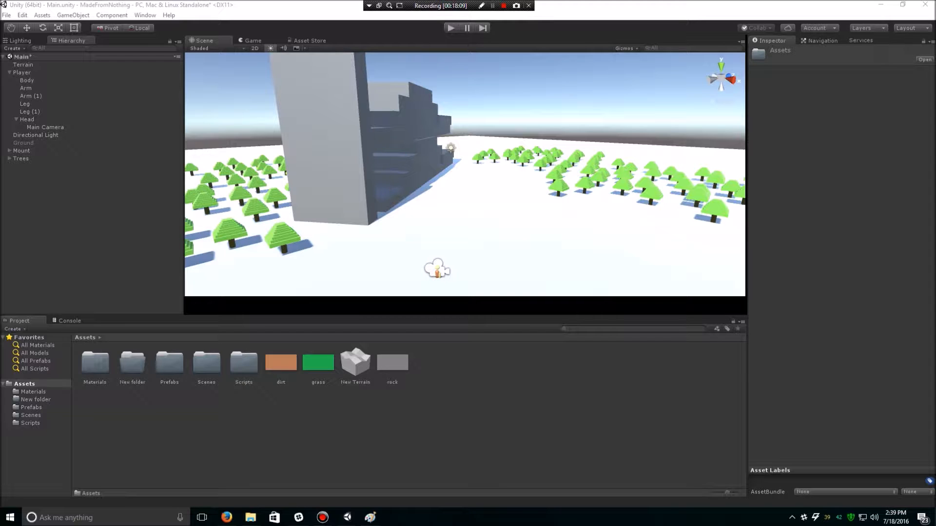
Switch to the Paint window containing the rock image
{"action": "mouse_move", "coordinate": [370, 517]}
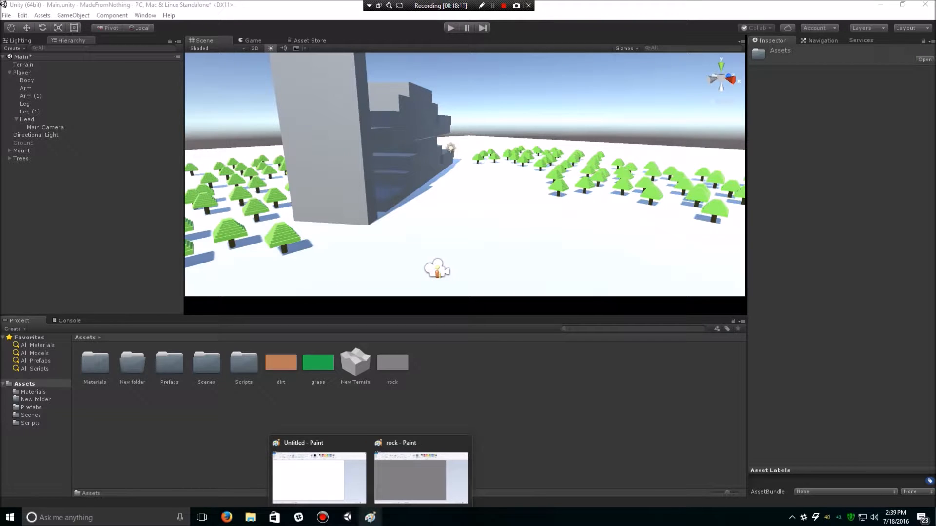
{"action": "left_click", "coordinate": [421, 475]}
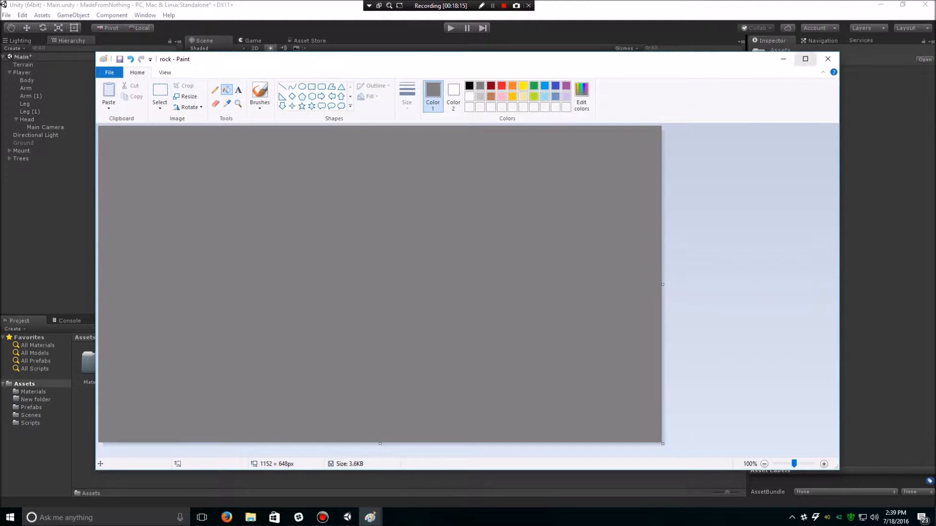
Switch back to Unity and add the grass texture as the Terrain's first paint texture
{"action": "left_click", "coordinate": [782, 59]}
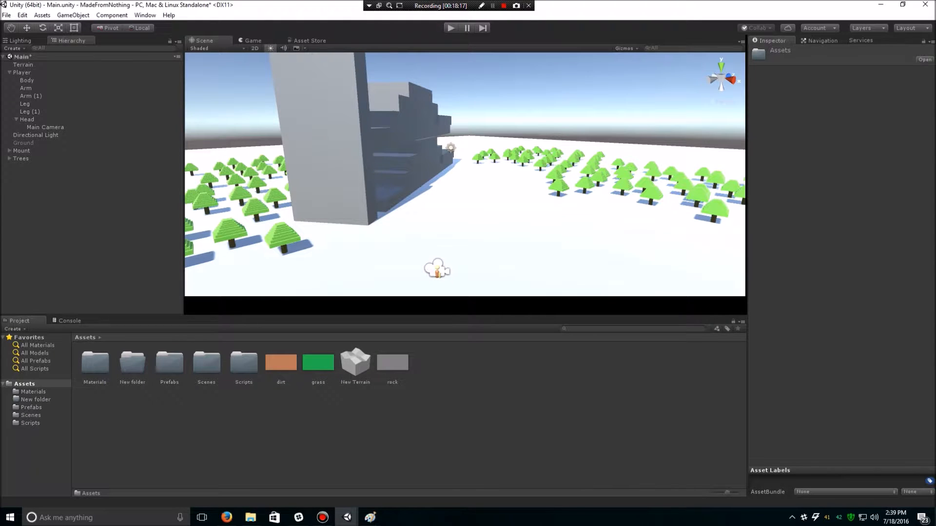
{"action": "left_click", "coordinate": [9, 72]}
{"action": "left_click", "coordinate": [23, 64]}
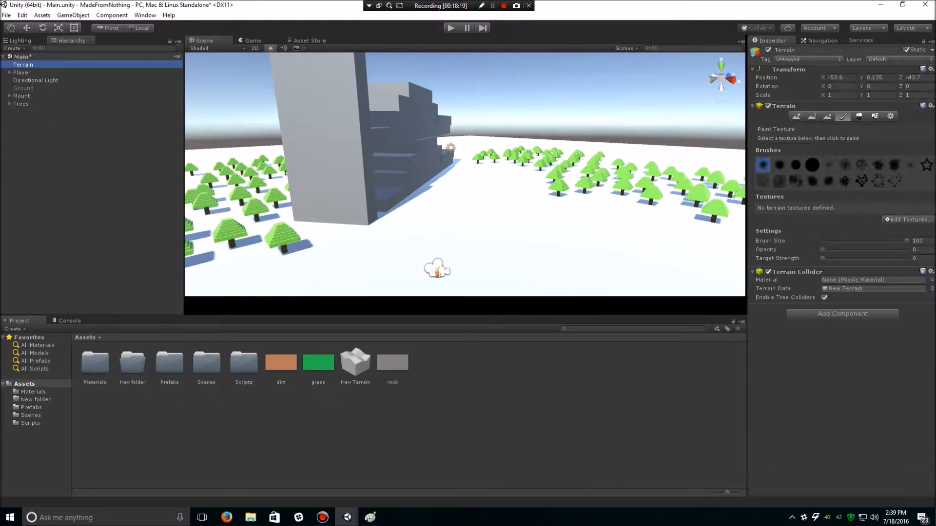
{"action": "left_click", "coordinate": [907, 219]}
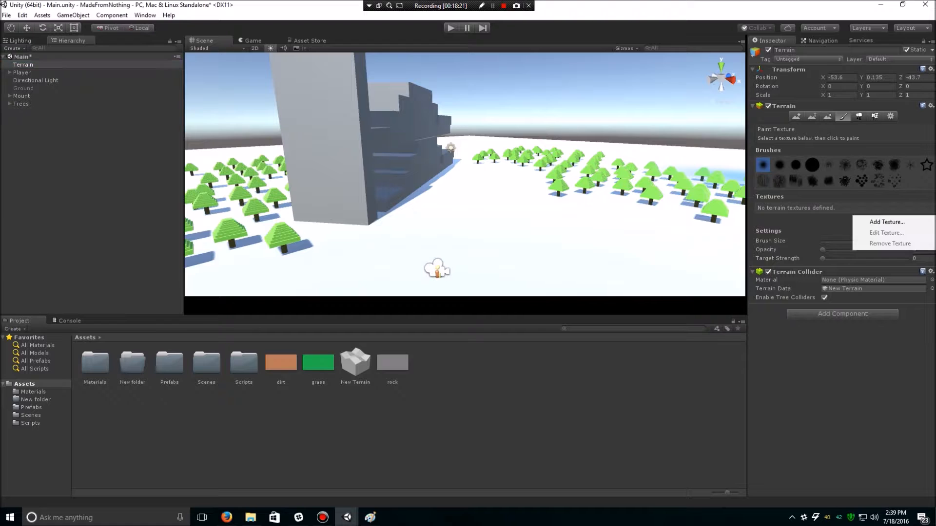
{"action": "left_click", "coordinate": [887, 222]}
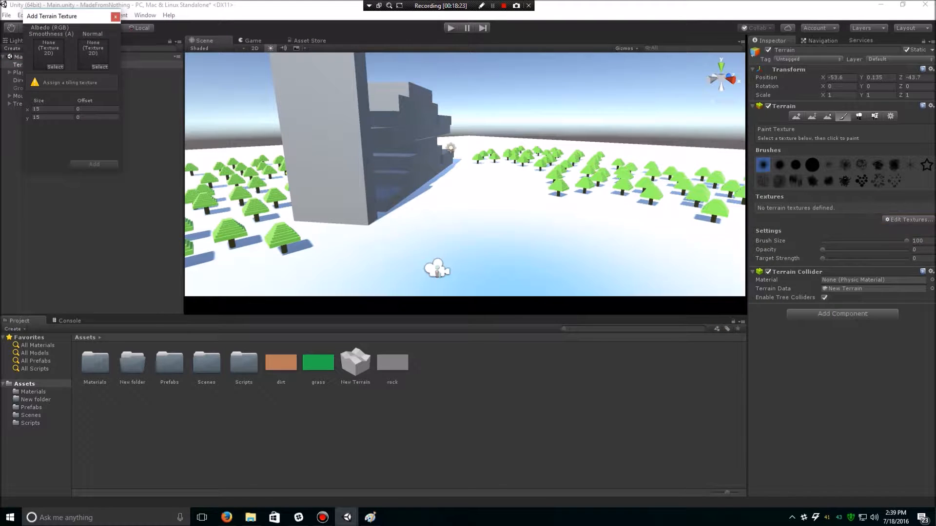
{"action": "left_click_drag", "start_coordinate": [318, 362], "coordinate": [48, 52]}
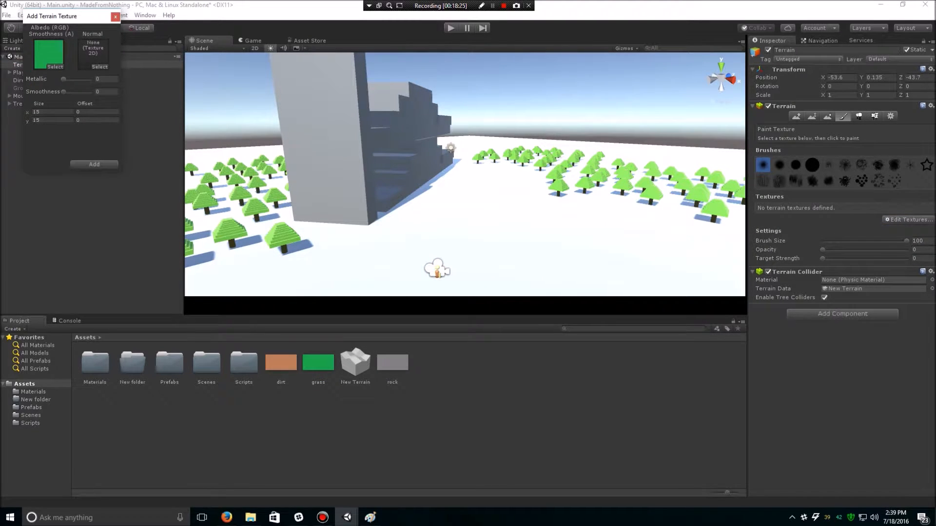
{"action": "left_click", "coordinate": [94, 164]}
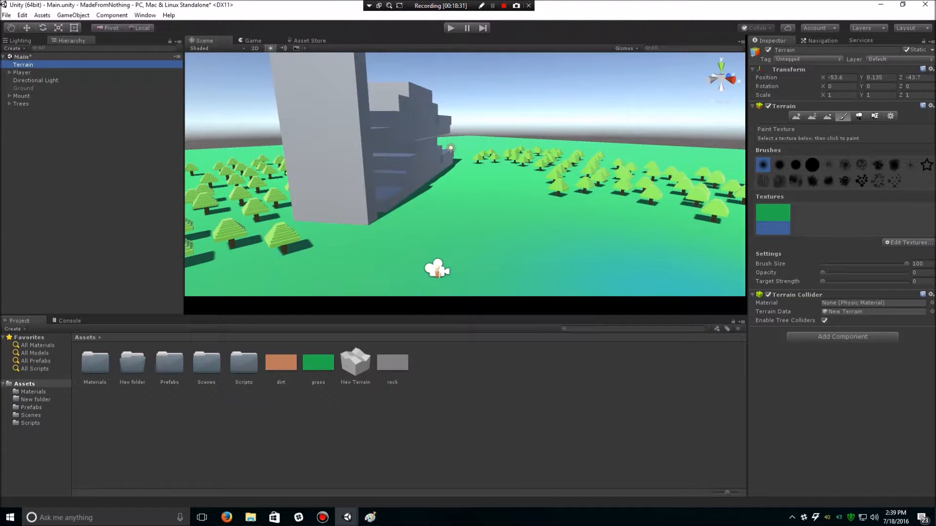
Add the dirt image as a second paint texture on the Terrain
{"action": "left_click_drag", "start_coordinate": [281, 363], "coordinate": [736, 215]}
{"action": "left_click", "coordinate": [907, 243]}
{"action": "left_click", "coordinate": [873, 244]}
{"action": "left_click_drag", "start_coordinate": [281, 362], "coordinate": [48, 53]}
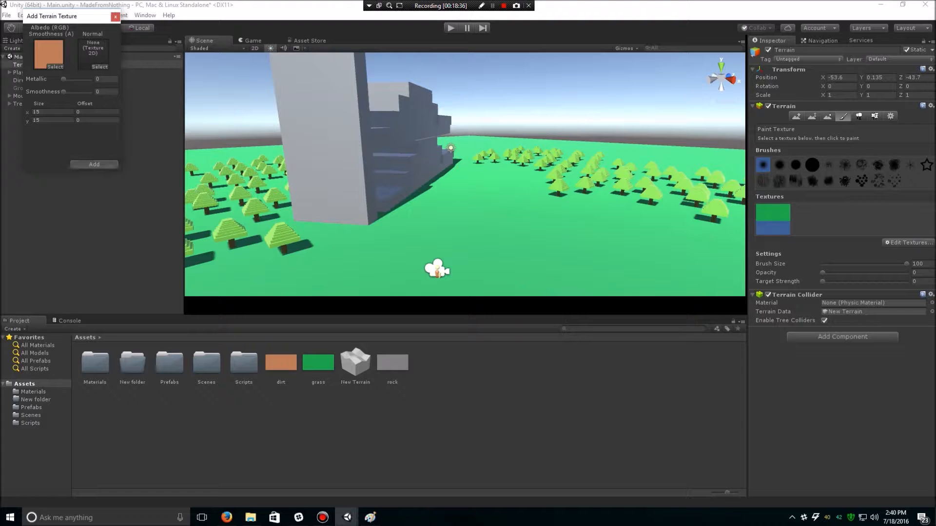
{"action": "left_click", "coordinate": [94, 164]}
Add the rock image as a third paint texture on the Terrain
{"action": "left_click", "coordinate": [908, 243]}
{"action": "left_click", "coordinate": [873, 249]}
{"action": "left_click_drag", "start_coordinate": [393, 362], "coordinate": [48, 54]}
{"action": "left_click", "coordinate": [94, 164]}
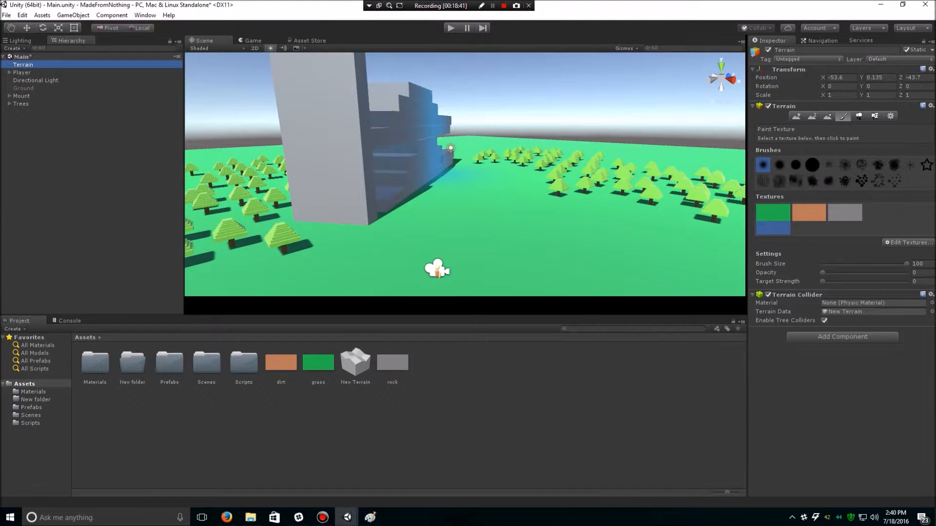
Deactivate the Trees object so it is hidden from the scene, and reselect the Terrain
{"action": "scroll", "coordinate": [441, 169], "scroll_direction": "down", "scroll_amount": 6}
{"action": "middle_click_drag", "start_coordinate": [441, 168], "coordinate": [446, 117]}
{"action": "scroll", "coordinate": [446, 117], "scroll_direction": "down", "scroll_amount": 5}
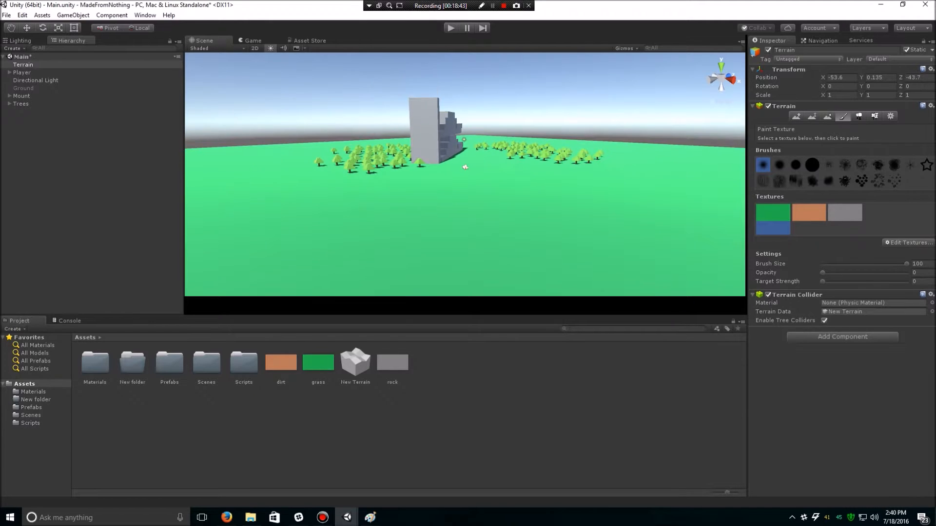
{"action": "left_click", "coordinate": [21, 104]}
{"action": "left_click", "coordinate": [720, 86]}
{"action": "left_click", "coordinate": [768, 50]}
{"action": "left_click", "coordinate": [23, 65]}
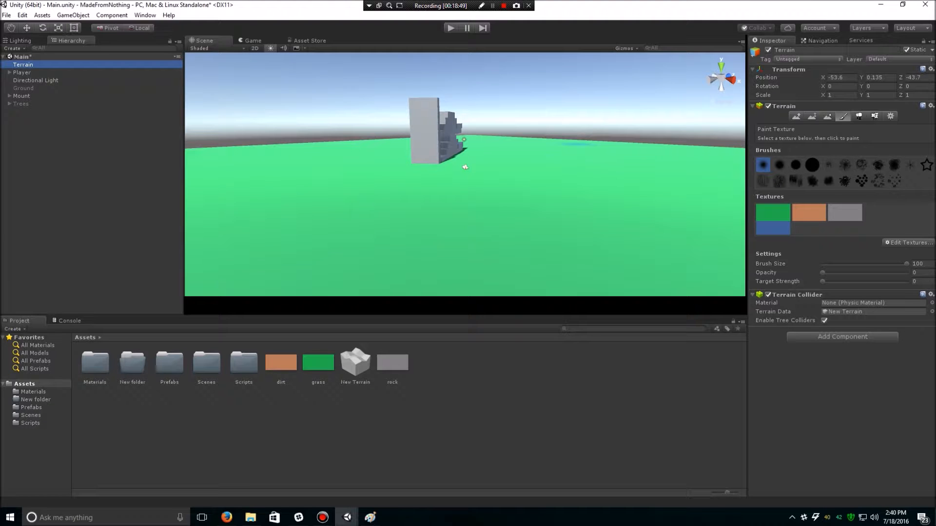
Deactivate the Mount object to clear the ground, and reselect the Terrain
{"action": "mouse_move", "coordinate": [483, 219]}
{"action": "left_mouse_down", "text": "alt"}
{"action": "mouse_move", "coordinate": [480, 245]}
{"action": "mouse_move", "coordinate": [493, 221]}
{"action": "left_mouse_up", "text": "alt"}
{"action": "scroll", "coordinate": [492, 219], "scroll_direction": "down", "scroll_amount": 5}
{"action": "scroll", "coordinate": [494, 213], "scroll_direction": "up", "scroll_amount": 5}
{"action": "left_click", "coordinate": [21, 96]}
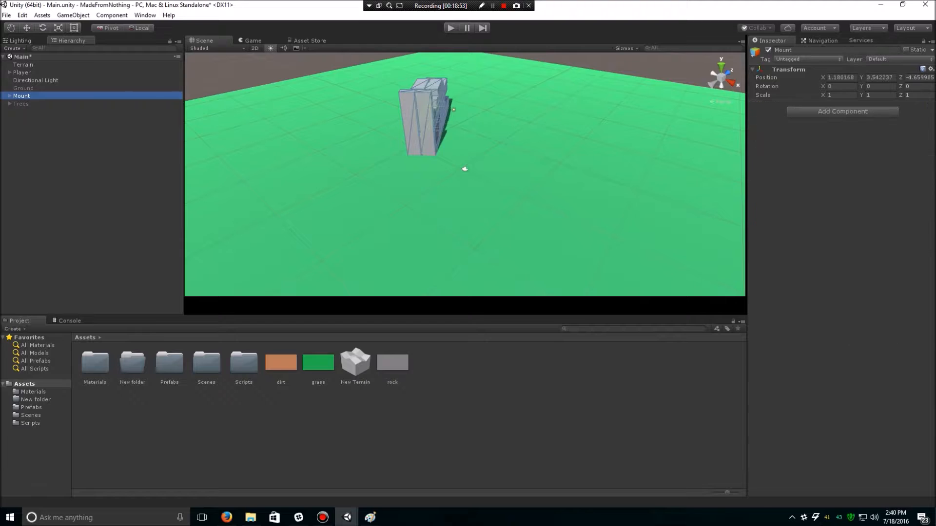
{"action": "left_click", "coordinate": [768, 50]}
{"action": "left_click", "coordinate": [23, 65]}
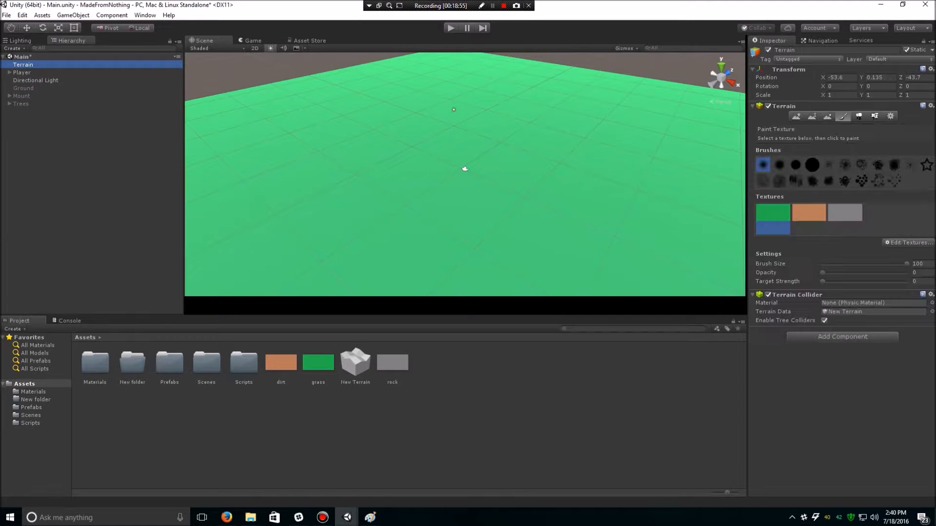
Choose the dirt texture with the solid round brush and set the brush opacity to 50
{"action": "scroll", "coordinate": [432, 118], "scroll_direction": "down", "scroll_amount": 5}
{"action": "scroll", "coordinate": [434, 117], "scroll_direction": "up", "scroll_amount": 4}
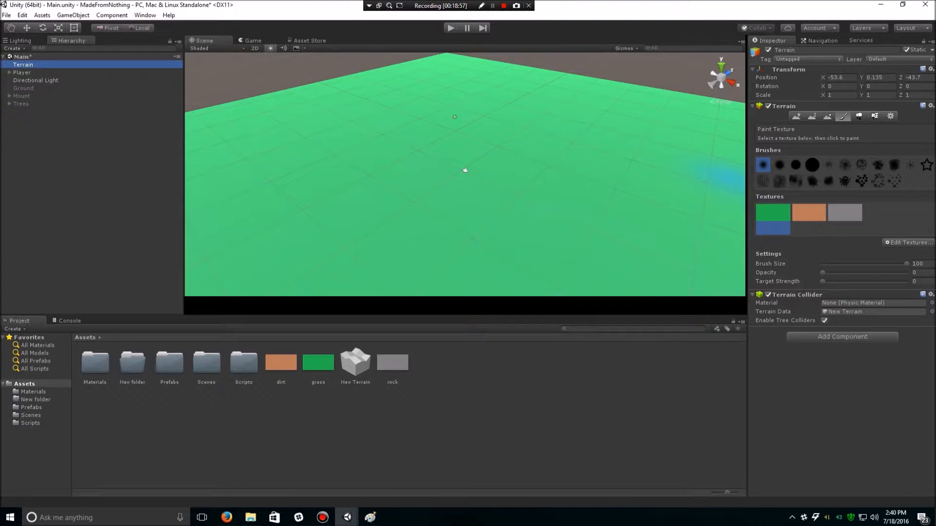
{"action": "left_click", "coordinate": [808, 213]}
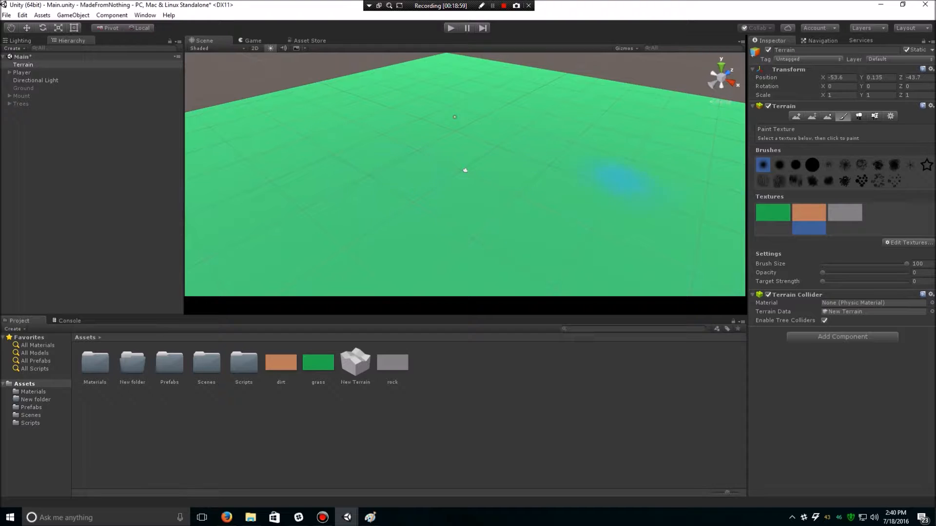
{"action": "left_click", "coordinate": [812, 165]}
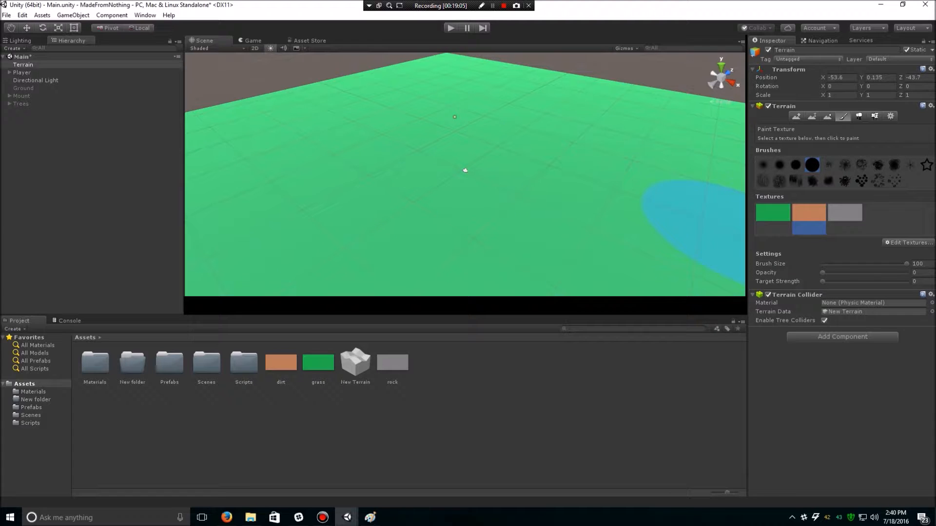
{"action": "left_click_drag", "start_coordinate": [854, 272], "coordinate": [865, 273]}
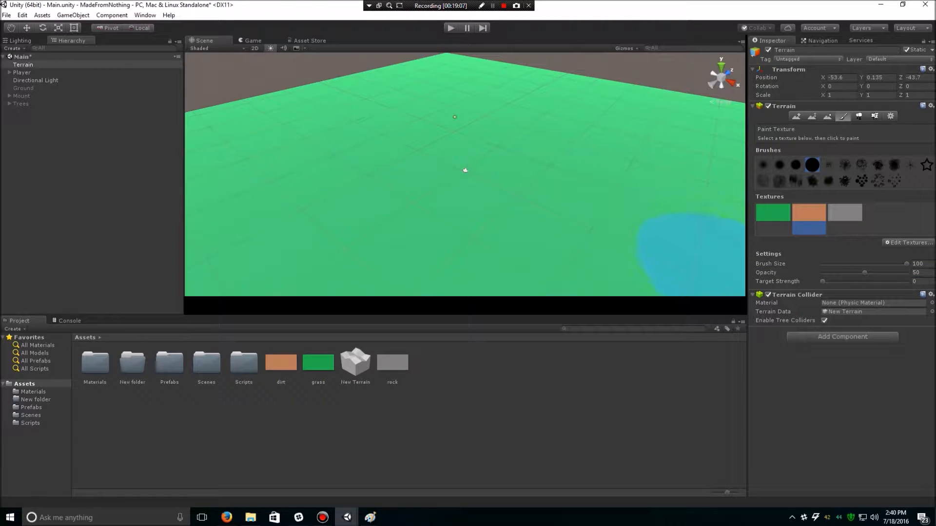
Try painting wide dirt strokes across the terrain at target strength 0.751, and undo them
{"action": "mouse_move", "coordinate": [497, 157]}
{"action": "left_mouse_down"}
{"action": "mouse_move", "coordinate": [363, 191]}
{"action": "mouse_move", "coordinate": [431, 96]}
{"action": "mouse_move", "coordinate": [472, 87]}
{"action": "mouse_move", "coordinate": [648, 200]}
{"action": "left_mouse_up"}
{"action": "scroll", "coordinate": [465, 170], "scroll_direction": "down", "scroll_amount": 5}
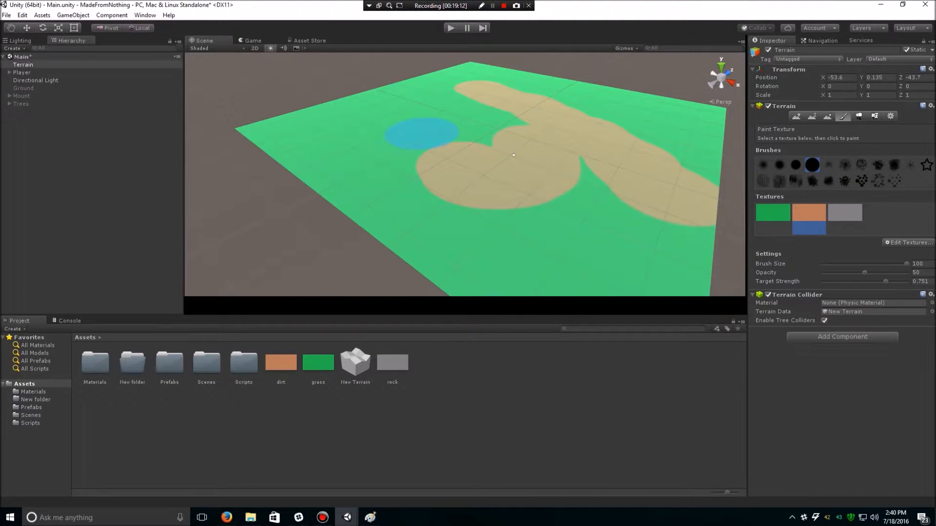
{"action": "key", "text": "ctrl+z"}
{"action": "key", "text": "ctrl+z"}
Try painting one large dirt patch in the terrain's middle, preview it in the Game view, and undo it
{"action": "mouse_move", "coordinate": [523, 140]}
{"action": "left_mouse_down"}
{"action": "mouse_move", "coordinate": [477, 148]}
{"action": "mouse_move", "coordinate": [456, 124]}
{"action": "mouse_move", "coordinate": [473, 107]}
{"action": "mouse_move", "coordinate": [539, 130]}
{"action": "mouse_move", "coordinate": [487, 119]}
{"action": "mouse_move", "coordinate": [616, 194]}
{"action": "mouse_move", "coordinate": [429, 81]}
{"action": "left_mouse_up"}
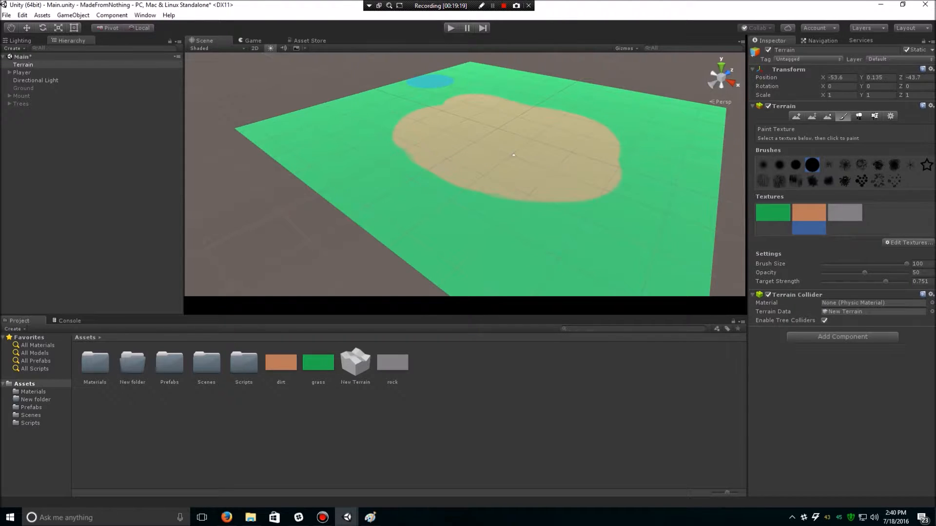
{"action": "key", "text": "ctrl+2"}
{"action": "key", "text": "ctrl+1"}
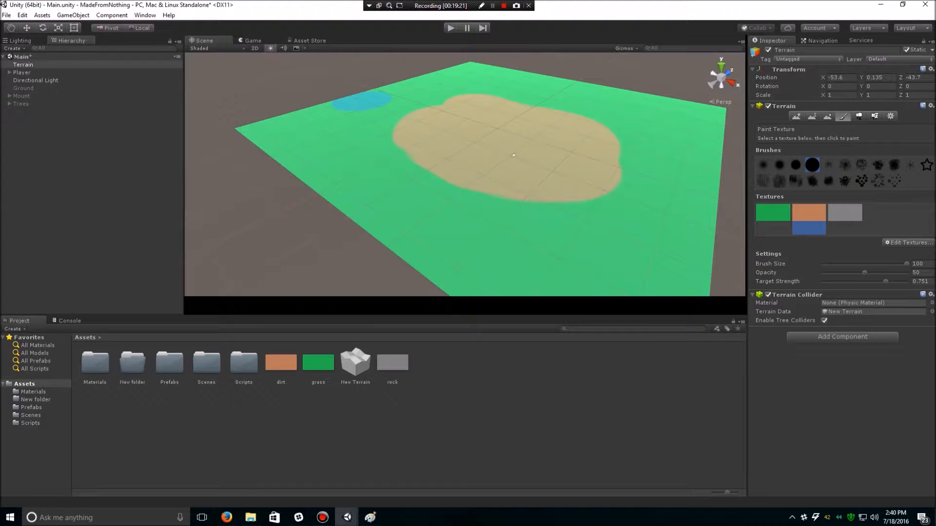
{"action": "key", "text": "ctrl+z"}
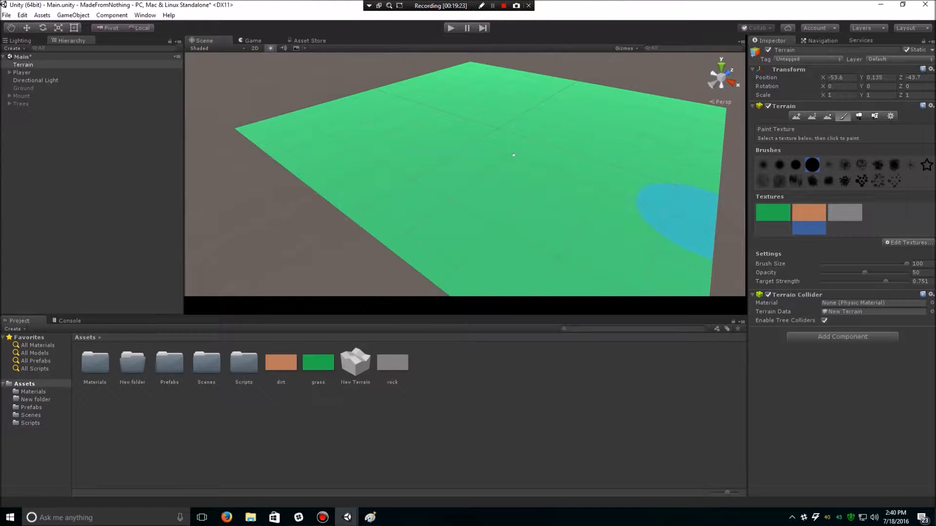
Paint several separate winding dirt paths across the terrain with brush size 53, and preview them in the Game view
{"action": "left_click_drag", "start_coordinate": [579, 163], "coordinate": [612, 123]}
{"action": "left_click_drag", "start_coordinate": [376, 110], "coordinate": [490, 90]}
{"action": "mouse_move", "coordinate": [412, 173]}
{"action": "left_mouse_down"}
{"action": "mouse_move", "coordinate": [456, 222]}
{"action": "mouse_move", "coordinate": [588, 273]}
{"action": "left_mouse_up"}
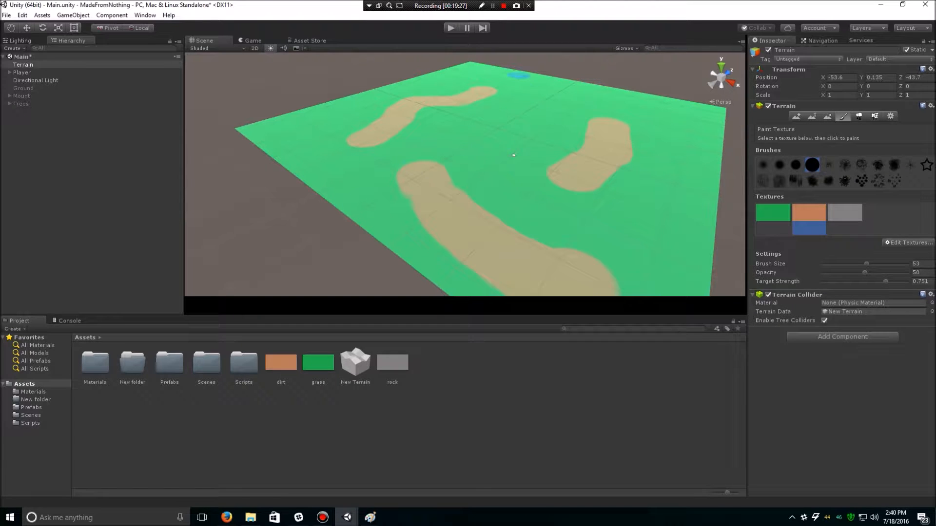
{"action": "left_click_drag", "start_coordinate": [521, 87], "coordinate": [626, 118]}
{"action": "left_click_drag", "start_coordinate": [528, 123], "coordinate": [419, 138]}
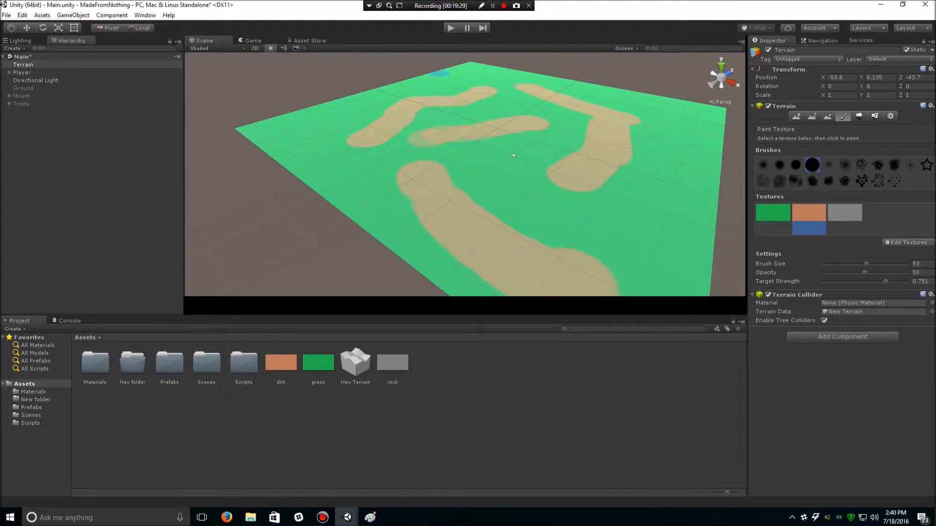
{"action": "key", "text": "ctrl+2"}
{"action": "key", "text": "ctrl+1"}
Change the terrain tool from texture painting to Raise / Lower Terrain
{"action": "left_click", "coordinate": [845, 212]}
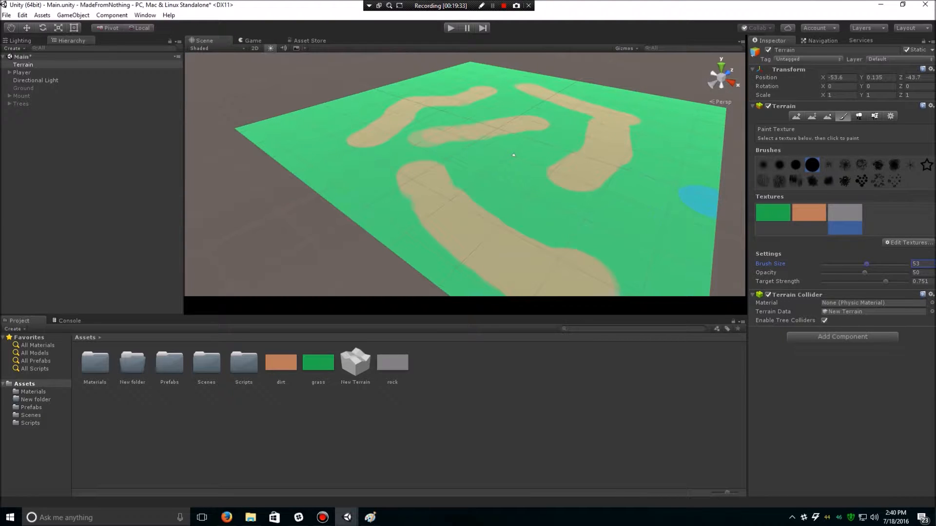
{"action": "key", "text": "F2"}
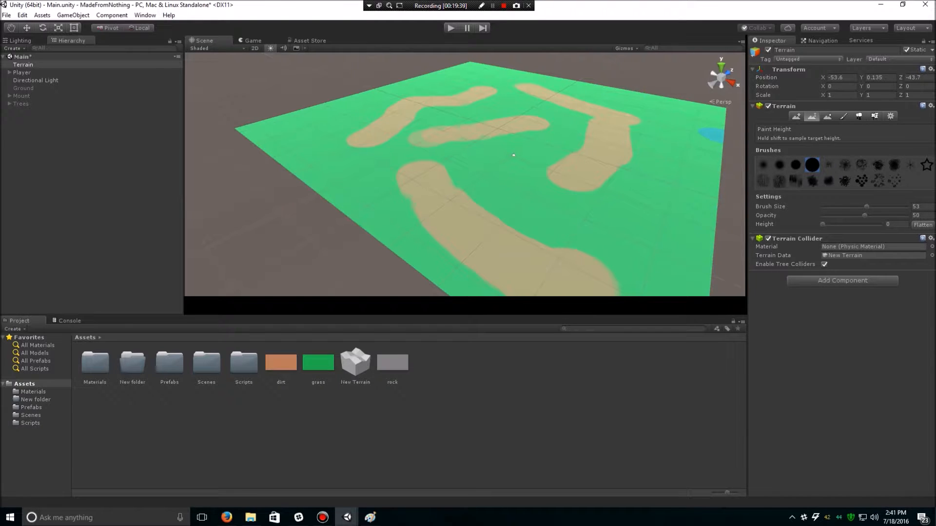
{"action": "key", "text": "F1"}
Try raising two steep ridges with opacity 50, preview them in the Game view, and undo them
{"action": "mouse_move", "coordinate": [686, 144]}
{"action": "left_mouse_down"}
{"action": "mouse_move", "coordinate": [617, 168]}
{"action": "mouse_move", "coordinate": [839, 166]}
{"action": "left_mouse_up"}
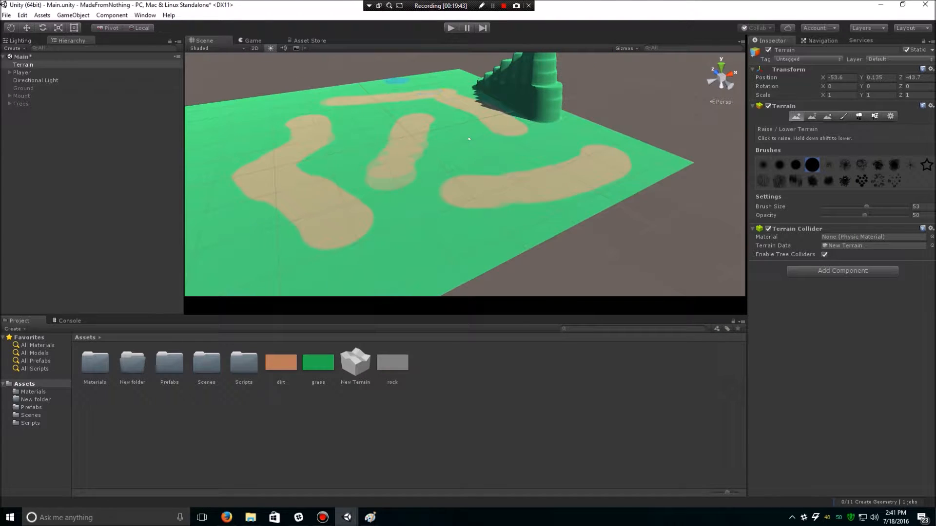
{"action": "middle_click_drag", "start_coordinate": [387, 134], "coordinate": [506, 161]}
{"action": "left_click_drag", "start_coordinate": [439, 108], "coordinate": [414, 157]}
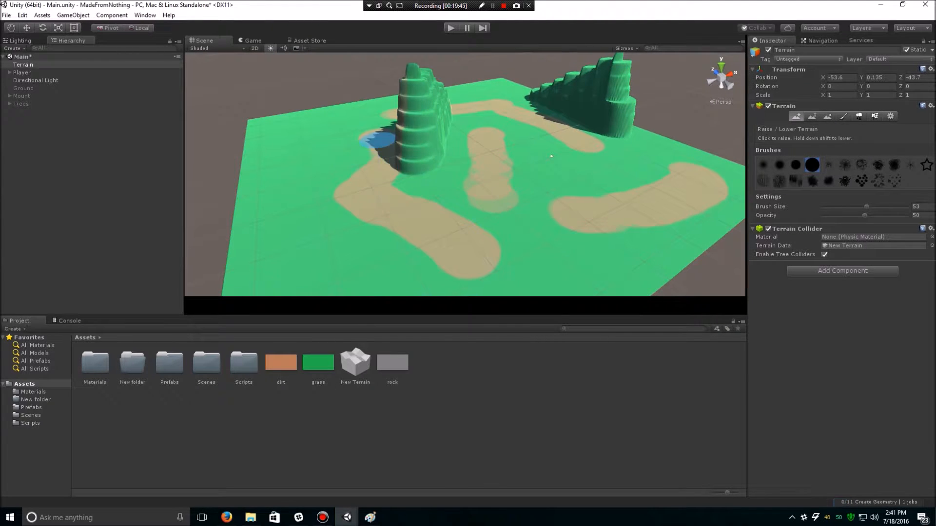
{"action": "left_click", "coordinate": [253, 40]}
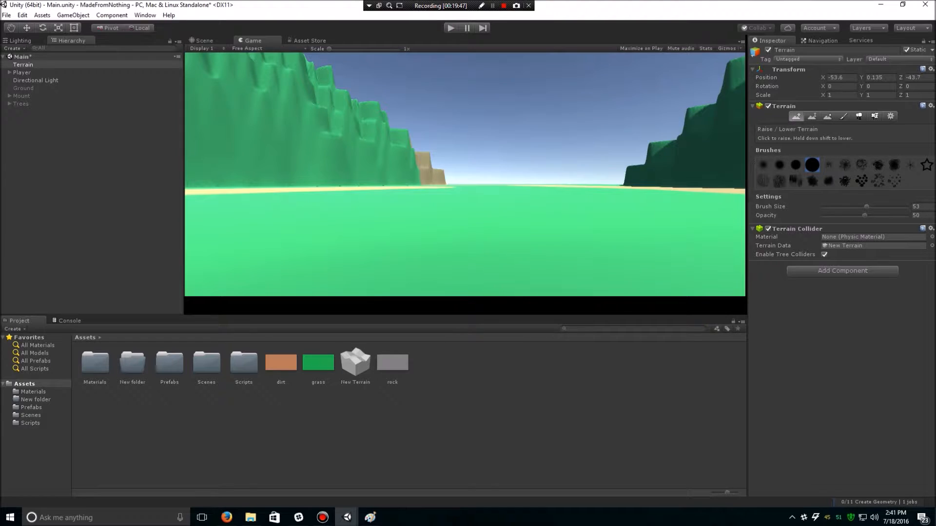
{"action": "key", "text": "ctrl+1"}
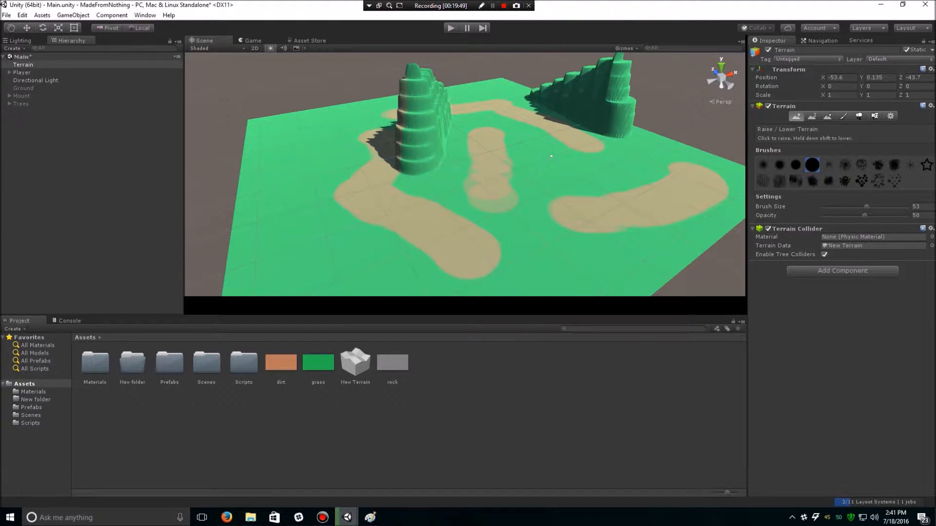
{"action": "key", "text": "ctrl+z"}
{"action": "key", "text": "ctrl+z"}
Set the brush opacity to 8, raise a gentler hill on the terrain, and check it in the Game view
{"action": "left_click_drag", "start_coordinate": [864, 215], "coordinate": [836, 215]}
{"action": "left_click_drag", "start_coordinate": [551, 156], "coordinate": [555, 166]}
{"action": "left_click_drag", "start_coordinate": [570, 225], "coordinate": [702, 217], "text": "alt"}
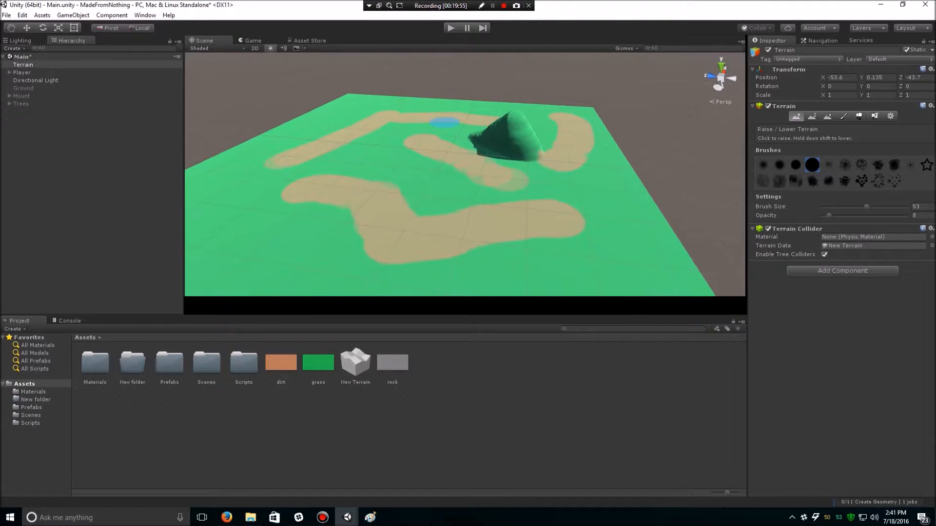
{"action": "key", "text": "ctrl+2"}
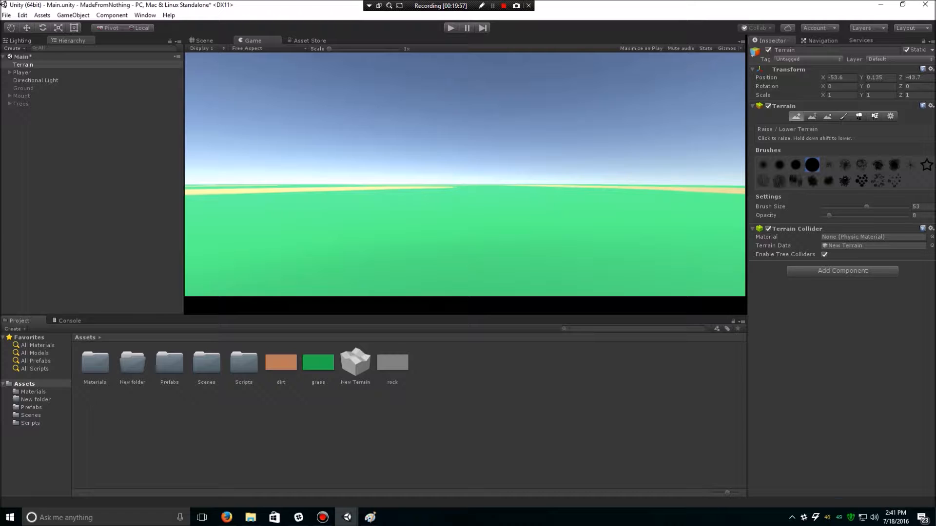
{"action": "key", "text": "ctrl+1"}
Try raising separate hills over the dirt paths, preview them in the Game view, and undo them
{"action": "left_click_drag", "start_coordinate": [346, 157], "coordinate": [347, 156]}
{"action": "left_click_drag", "start_coordinate": [341, 114], "coordinate": [358, 109]}
{"action": "mouse_move", "coordinate": [588, 229]}
{"action": "left_mouse_down"}
{"action": "mouse_move", "coordinate": [511, 229]}
{"action": "mouse_move", "coordinate": [314, 188]}
{"action": "mouse_move", "coordinate": [286, 203]}
{"action": "mouse_move", "coordinate": [297, 161]}
{"action": "mouse_move", "coordinate": [319, 195]}
{"action": "mouse_move", "coordinate": [458, 243]}
{"action": "mouse_move", "coordinate": [482, 109]}
{"action": "left_mouse_up"}
{"action": "key", "text": "ctrl+2"}
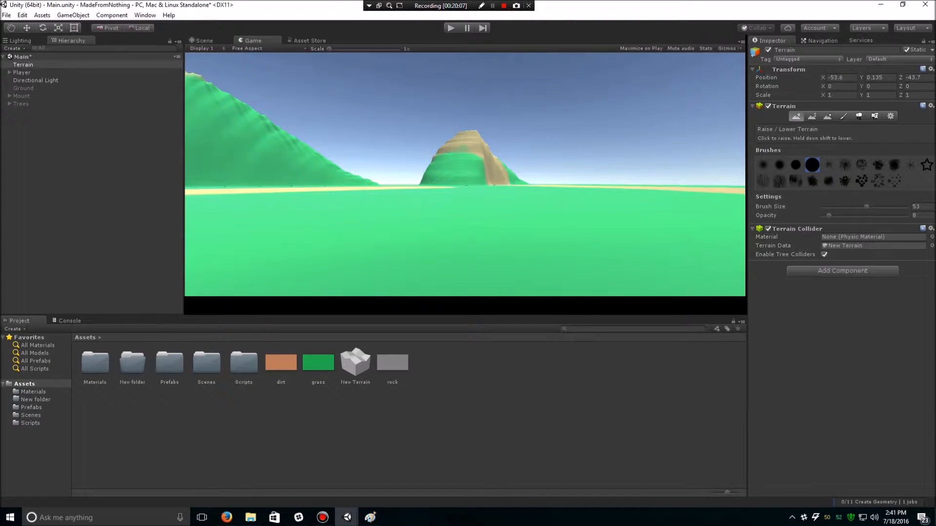
{"action": "key", "text": "ctrl+1"}
{"action": "key", "text": "ctrl+z"}
{"action": "key", "text": "ctrl+z"}
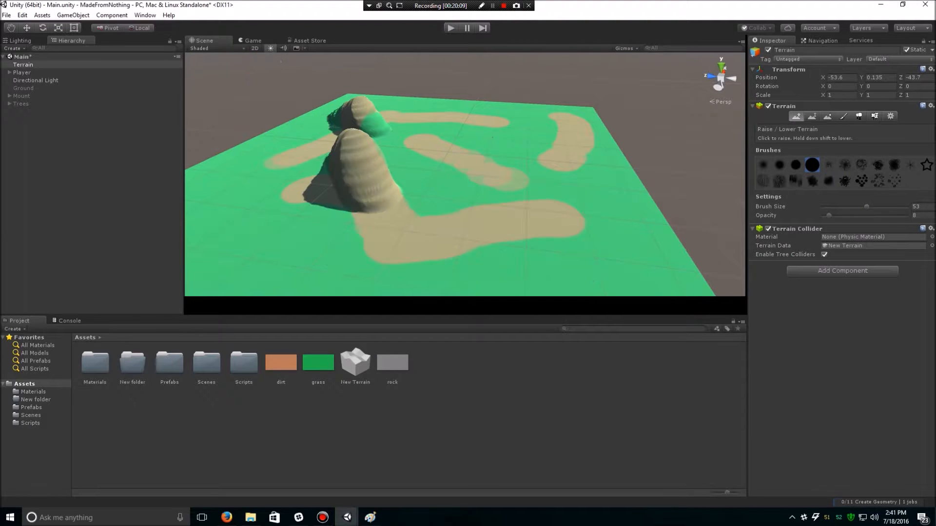
{"action": "key", "text": "ctrl+z"}
Raise a long curved mountain ridge along the terrain's edge and roughen its near end with a streaky textured brush
{"action": "mouse_move", "coordinate": [560, 119]}
{"action": "left_mouse_down"}
{"action": "mouse_move", "coordinate": [560, 166]}
{"action": "mouse_move", "coordinate": [530, 222]}
{"action": "mouse_move", "coordinate": [432, 230]}
{"action": "mouse_move", "coordinate": [339, 214]}
{"action": "mouse_move", "coordinate": [302, 199]}
{"action": "mouse_move", "coordinate": [285, 156]}
{"action": "mouse_move", "coordinate": [292, 164]}
{"action": "left_mouse_up"}
{"action": "left_click_drag", "start_coordinate": [378, 232], "coordinate": [455, 237], "text": "alt"}
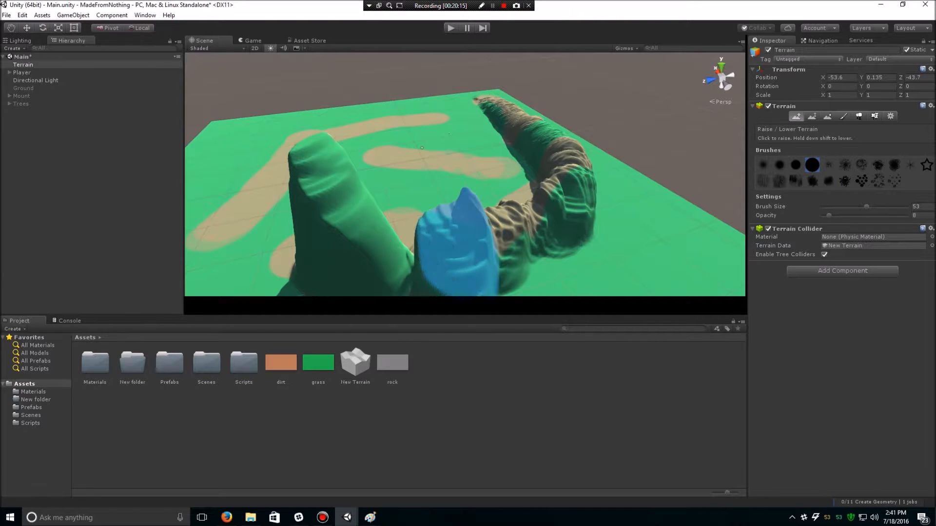
{"action": "mouse_move", "coordinate": [371, 225]}
{"action": "left_mouse_down", "text": "alt"}
{"action": "mouse_move", "coordinate": [475, 229]}
{"action": "mouse_move", "coordinate": [580, 214]}
{"action": "left_mouse_up", "text": "alt"}
{"action": "scroll", "coordinate": [570, 229], "scroll_direction": "down", "scroll_amount": 4}
{"action": "mouse_move", "coordinate": [523, 248]}
{"action": "left_mouse_down"}
{"action": "mouse_move", "coordinate": [508, 263]}
{"action": "mouse_move", "coordinate": [517, 256]}
{"action": "left_mouse_up"}
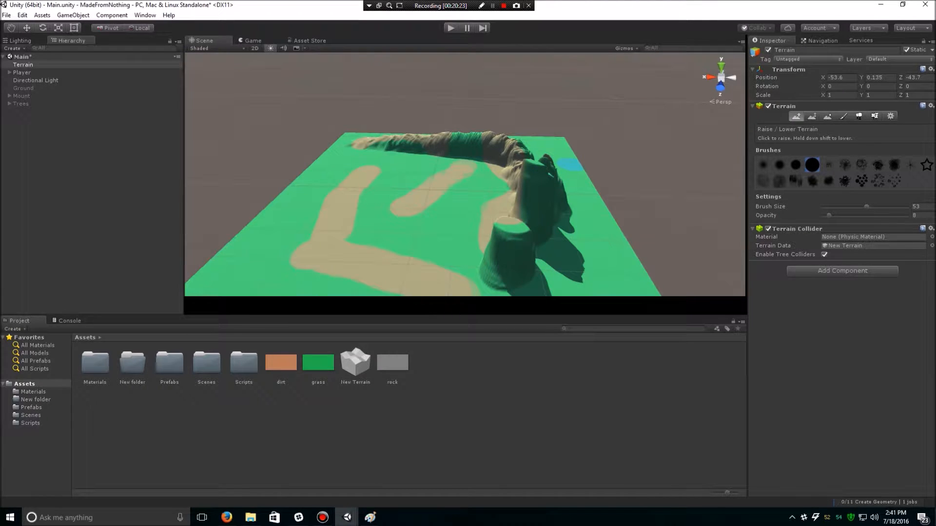
{"action": "mouse_move", "coordinate": [480, 224]}
{"action": "left_mouse_down"}
{"action": "mouse_move", "coordinate": [512, 248]}
{"action": "mouse_move", "coordinate": [538, 214]}
{"action": "mouse_move", "coordinate": [556, 232]}
{"action": "left_mouse_up"}
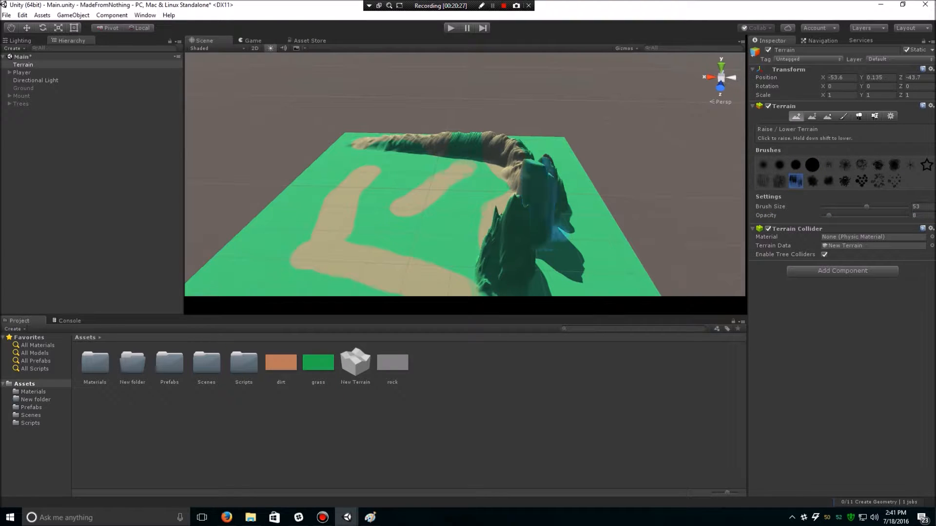
Undo the streaky roughening, try raising spiky peaks at the ridge's near end with the star-shaped brush, and undo them
{"action": "key", "text": "ctrl+z"}
{"action": "left_click", "coordinate": [829, 215]}
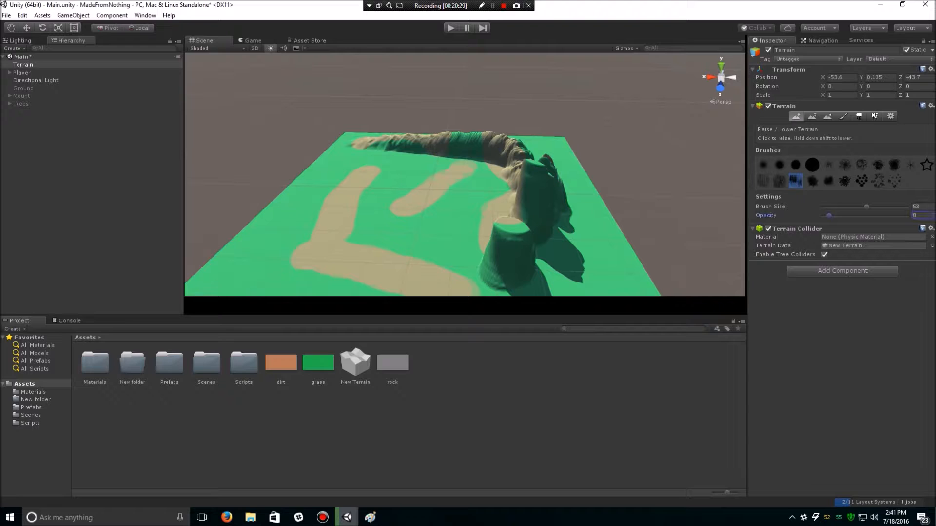
{"action": "mouse_move", "coordinate": [507, 246]}
{"action": "left_mouse_down"}
{"action": "mouse_move", "coordinate": [507, 255]}
{"action": "mouse_move", "coordinate": [509, 244]}
{"action": "left_mouse_up"}
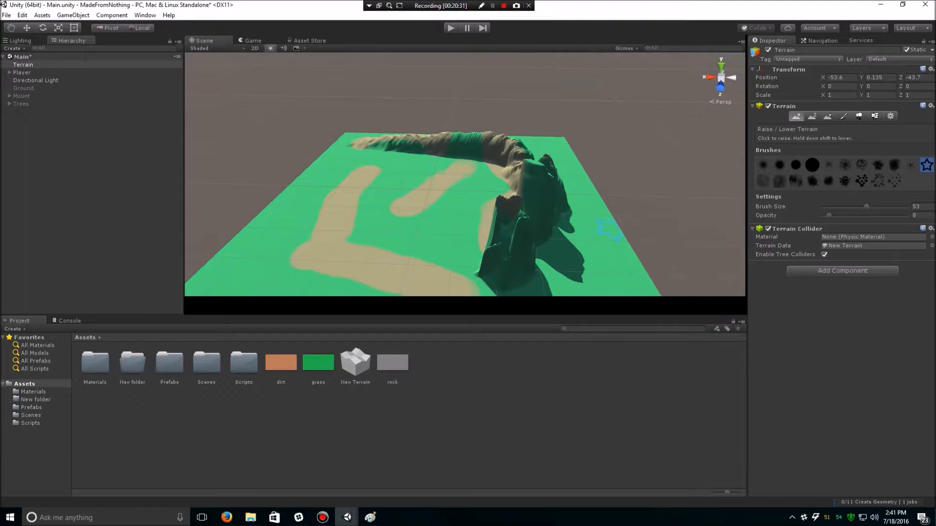
{"action": "left_click_drag", "start_coordinate": [403, 172], "coordinate": [582, 163], "text": "alt"}
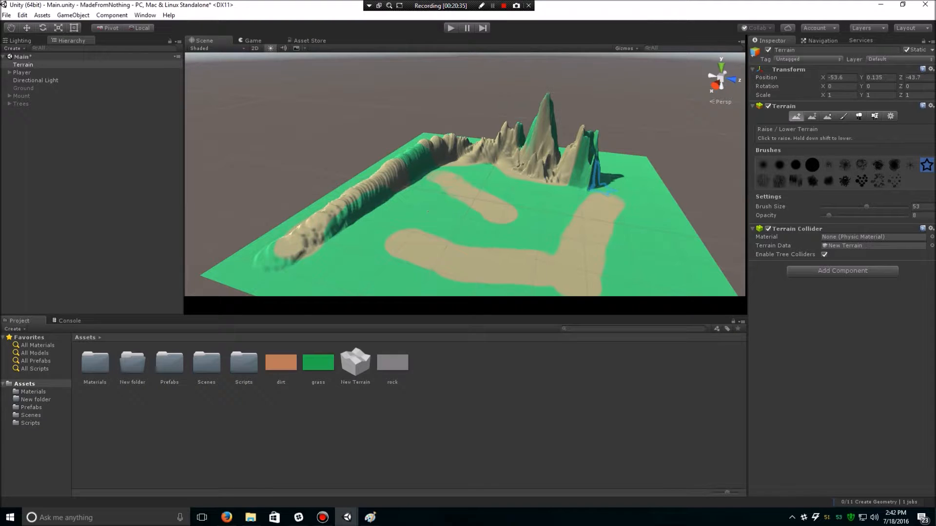
{"action": "key", "text": "ctrl+z"}
{"action": "key", "text": "ctrl+z"}
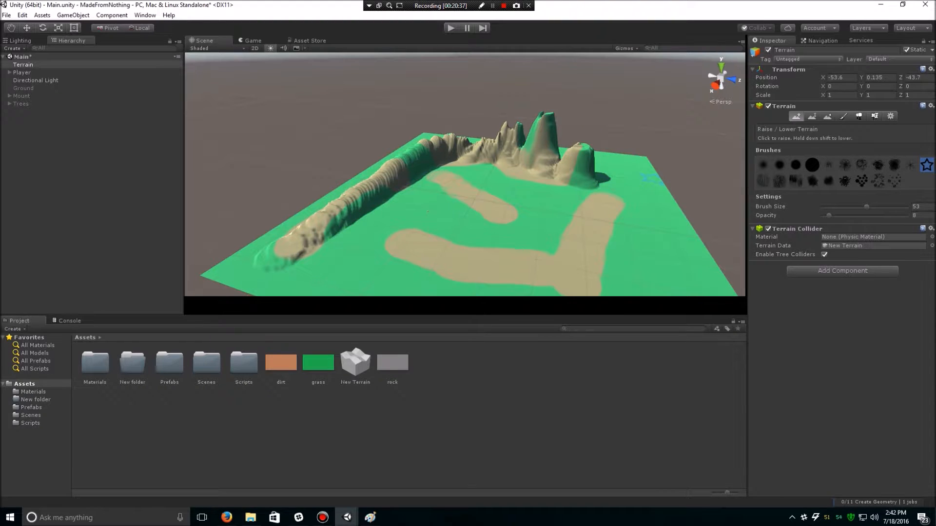
Smooth the height of the peaks and the long mountain ridge using a round brush of size 53 at opacity 100
{"action": "left_click", "coordinate": [812, 116]}
{"action": "left_click", "coordinate": [828, 116]}
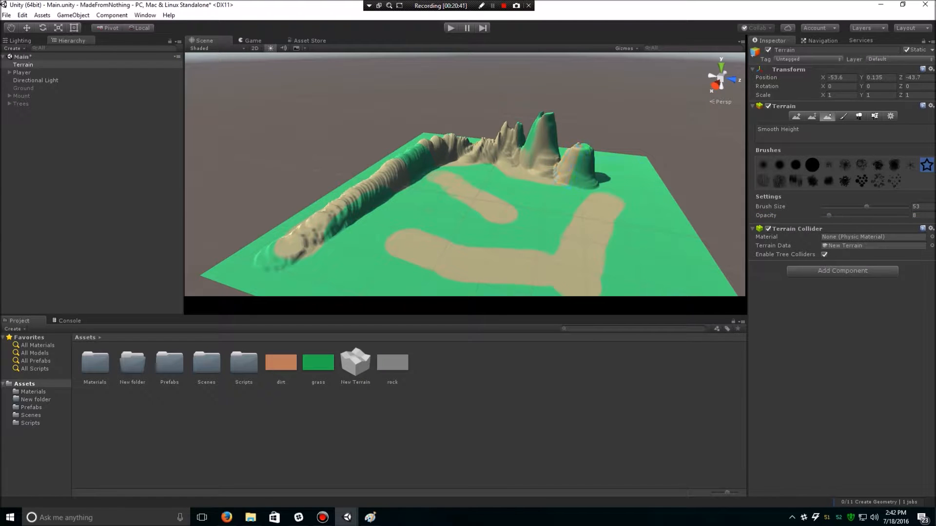
{"action": "left_click", "coordinate": [796, 164]}
{"action": "left_click", "coordinate": [582, 165]}
{"action": "mouse_move", "coordinate": [587, 166]}
{"action": "left_mouse_down", "text": "alt"}
{"action": "mouse_move", "coordinate": [468, 234]}
{"action": "mouse_move", "coordinate": [441, 229]}
{"action": "left_mouse_up", "text": "alt"}
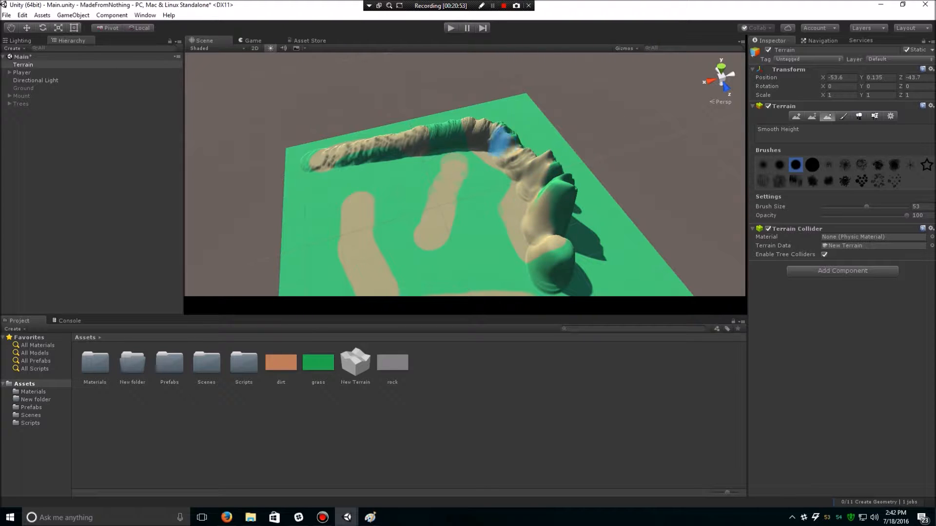
{"action": "mouse_move", "coordinate": [509, 138]}
{"action": "left_mouse_down"}
{"action": "mouse_move", "coordinate": [457, 133]}
{"action": "mouse_move", "coordinate": [384, 144]}
{"action": "mouse_move", "coordinate": [462, 138]}
{"action": "mouse_move", "coordinate": [395, 142]}
{"action": "left_mouse_up"}
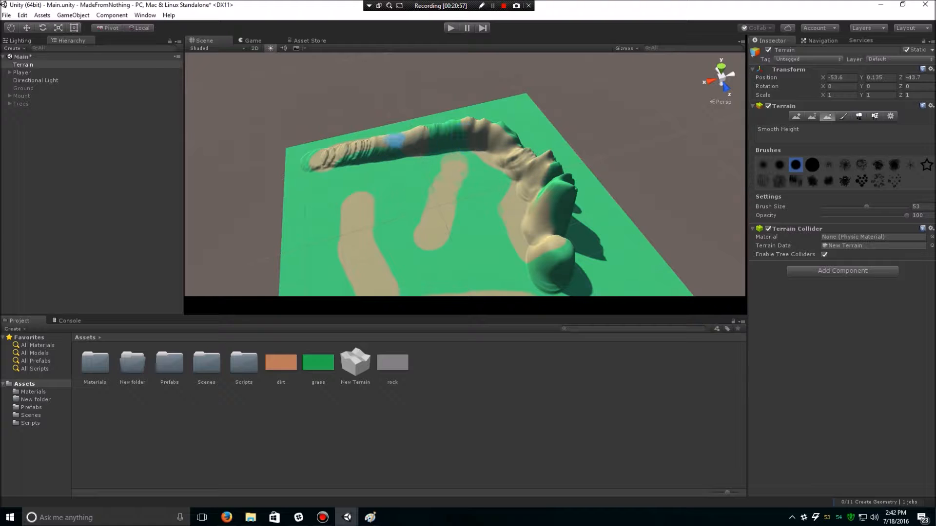
{"action": "mouse_move", "coordinate": [333, 153]}
{"action": "left_mouse_down"}
{"action": "mouse_move", "coordinate": [451, 139]}
{"action": "mouse_move", "coordinate": [439, 140]}
{"action": "mouse_move", "coordinate": [702, 154]}
{"action": "left_mouse_up"}
Smooth the remaining bumps on the ridge's outer slopes and around the tall peaks
{"action": "mouse_move", "coordinate": [188, 278]}
{"action": "left_mouse_down", "text": "alt"}
{"action": "mouse_move", "coordinate": [433, 197]}
{"action": "mouse_move", "coordinate": [592, 256]}
{"action": "mouse_move", "coordinate": [549, 246]}
{"action": "mouse_move", "coordinate": [648, 274]}
{"action": "mouse_move", "coordinate": [536, 239]}
{"action": "left_mouse_up", "text": "alt"}
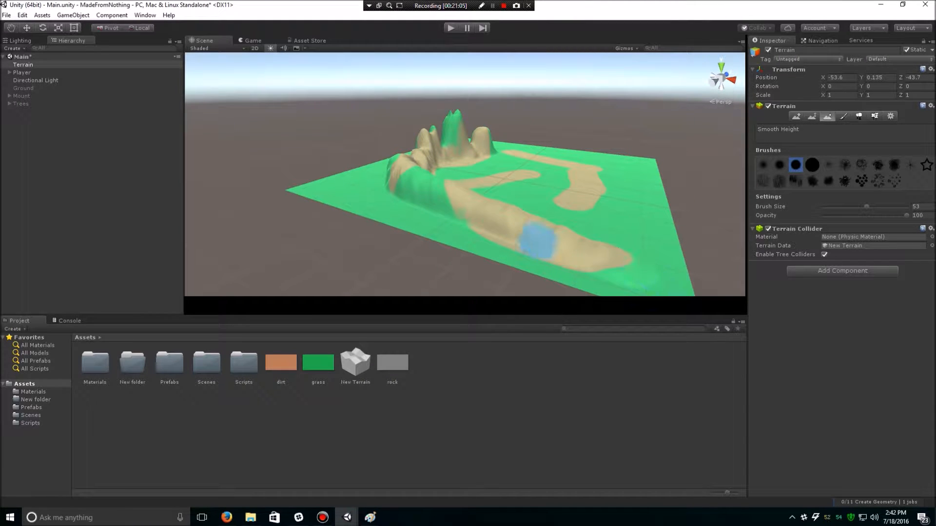
{"action": "left_click_drag", "start_coordinate": [414, 185], "coordinate": [606, 200], "text": "alt"}
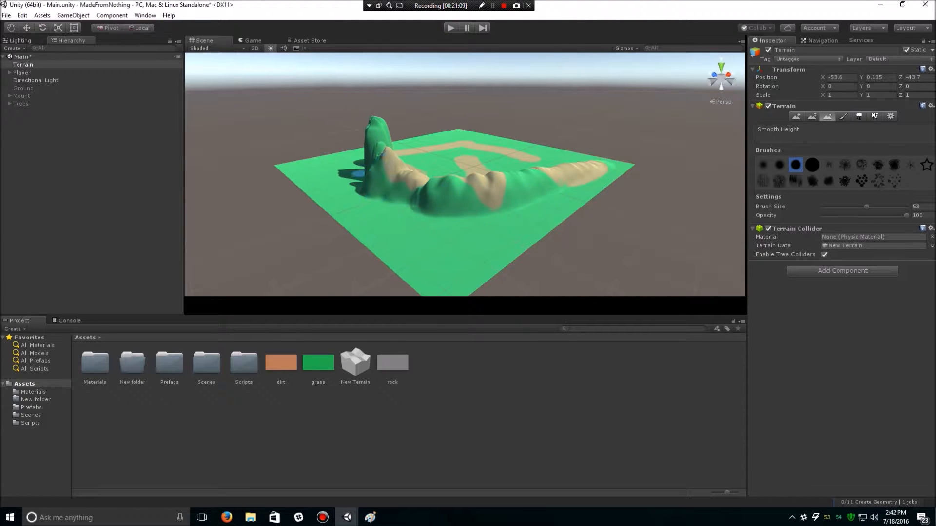
{"action": "left_click_drag", "start_coordinate": [408, 190], "coordinate": [547, 209], "text": "alt"}
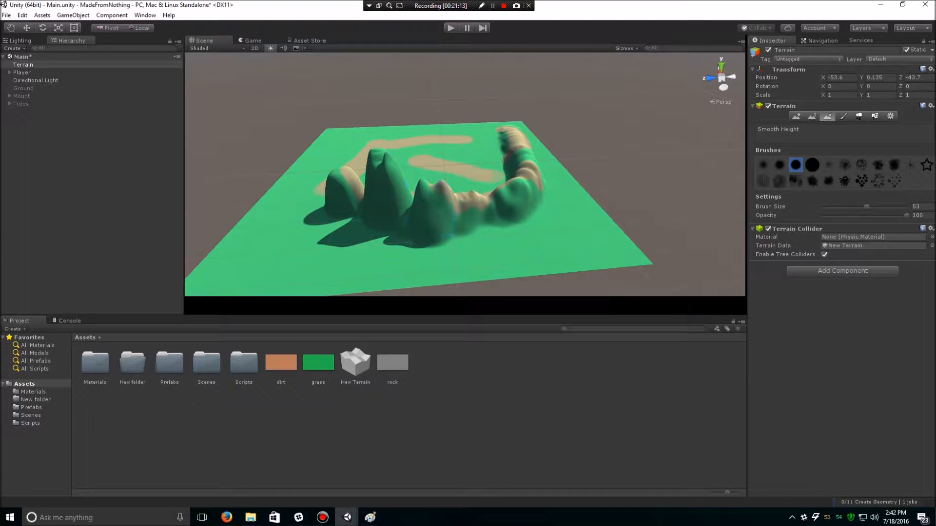
{"action": "left_click_drag", "start_coordinate": [417, 217], "coordinate": [331, 185], "text": "alt"}
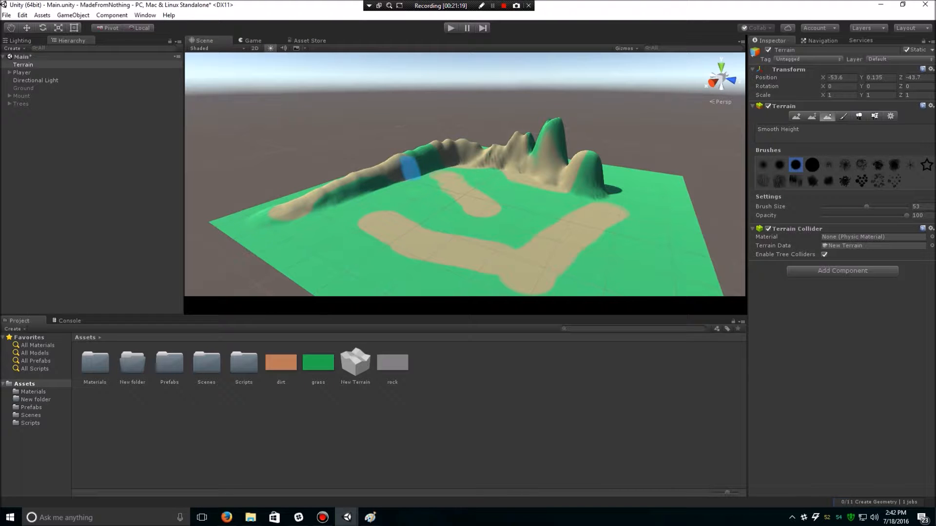
Paint the whole mountain ridge and its peaks with the grey rock texture, raising the target strength to 1
{"action": "left_click", "coordinate": [843, 116]}
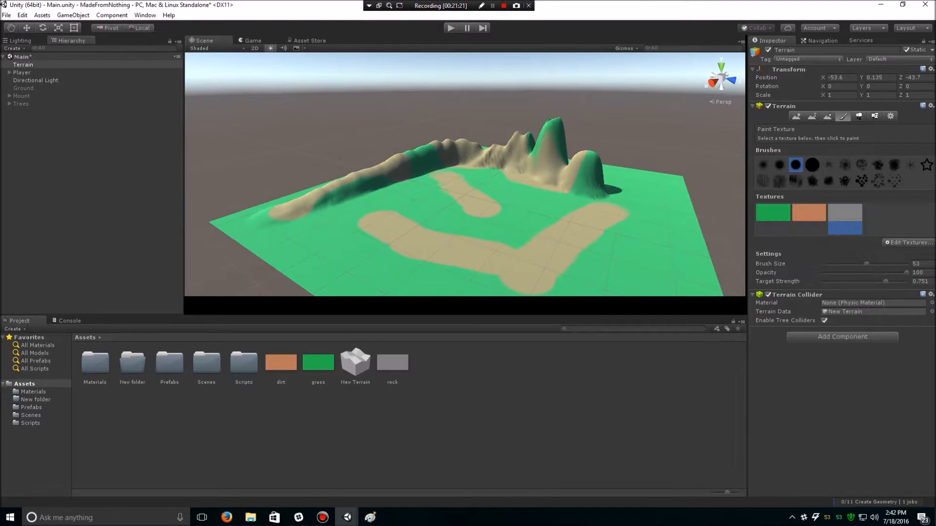
{"action": "mouse_move", "coordinate": [322, 197]}
{"action": "left_mouse_down"}
{"action": "mouse_move", "coordinate": [313, 202]}
{"action": "mouse_move", "coordinate": [349, 183]}
{"action": "left_mouse_up"}
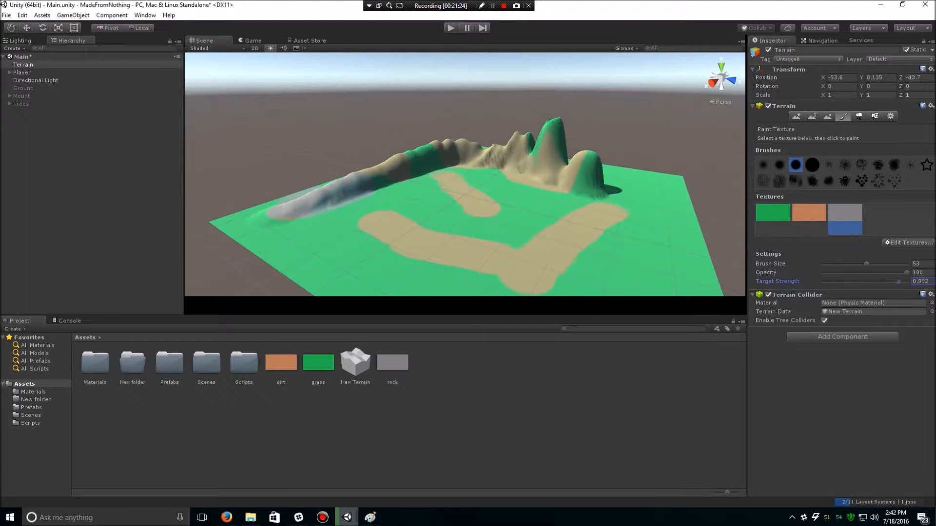
{"action": "left_click_drag", "start_coordinate": [519, 218], "coordinate": [436, 268], "text": "alt"}
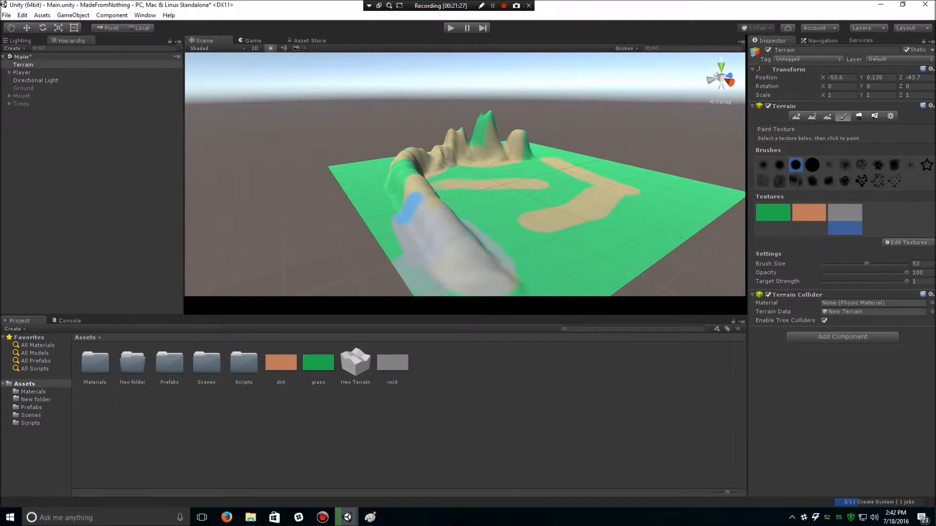
{"action": "mouse_move", "coordinate": [436, 220]}
{"action": "left_mouse_down"}
{"action": "mouse_move", "coordinate": [412, 188]}
{"action": "mouse_move", "coordinate": [393, 186]}
{"action": "mouse_move", "coordinate": [309, 259]}
{"action": "mouse_move", "coordinate": [399, 170]}
{"action": "mouse_move", "coordinate": [434, 152]}
{"action": "mouse_move", "coordinate": [494, 146]}
{"action": "mouse_move", "coordinate": [444, 146]}
{"action": "mouse_move", "coordinate": [547, 143]}
{"action": "mouse_move", "coordinate": [587, 170]}
{"action": "mouse_move", "coordinate": [568, 168]}
{"action": "mouse_move", "coordinate": [397, 229]}
{"action": "mouse_move", "coordinate": [453, 198]}
{"action": "mouse_move", "coordinate": [520, 195]}
{"action": "mouse_move", "coordinate": [507, 199]}
{"action": "mouse_move", "coordinate": [512, 209]}
{"action": "mouse_move", "coordinate": [429, 230]}
{"action": "mouse_move", "coordinate": [322, 239]}
{"action": "left_mouse_up"}
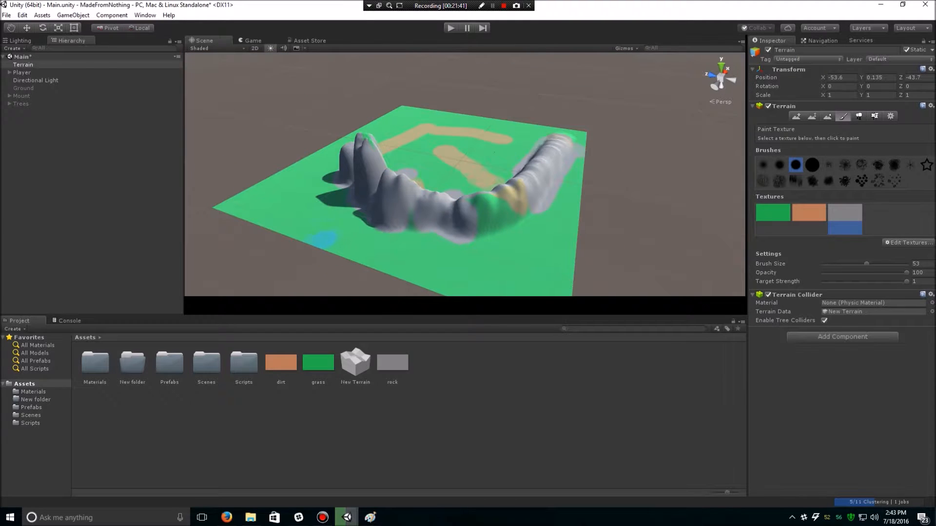
{"action": "mouse_move", "coordinate": [429, 215]}
{"action": "left_mouse_down"}
{"action": "mouse_move", "coordinate": [476, 215]}
{"action": "mouse_move", "coordinate": [541, 192]}
{"action": "mouse_move", "coordinate": [484, 218]}
{"action": "mouse_move", "coordinate": [371, 222]}
{"action": "left_mouse_up"}
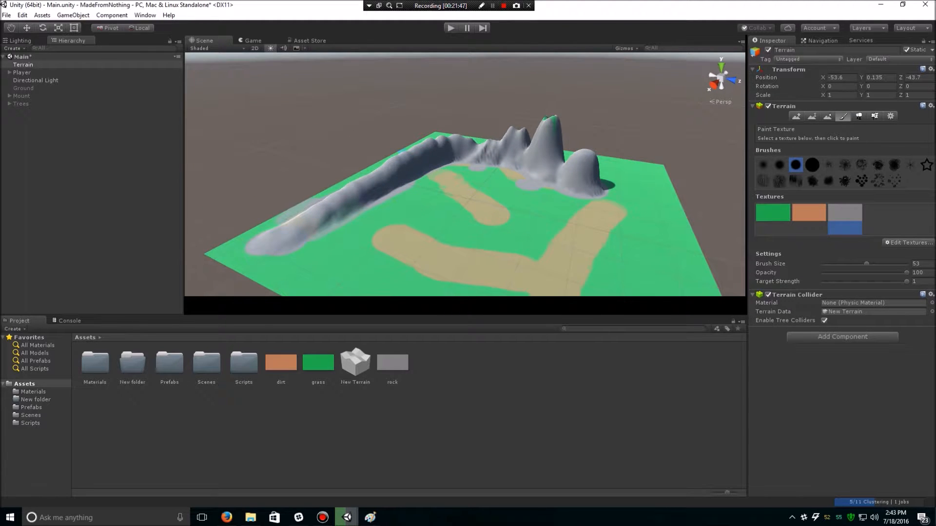
{"action": "mouse_move", "coordinate": [522, 141]}
{"action": "left_mouse_down"}
{"action": "mouse_move", "coordinate": [548, 138]}
{"action": "mouse_move", "coordinate": [537, 145]}
{"action": "left_mouse_up"}
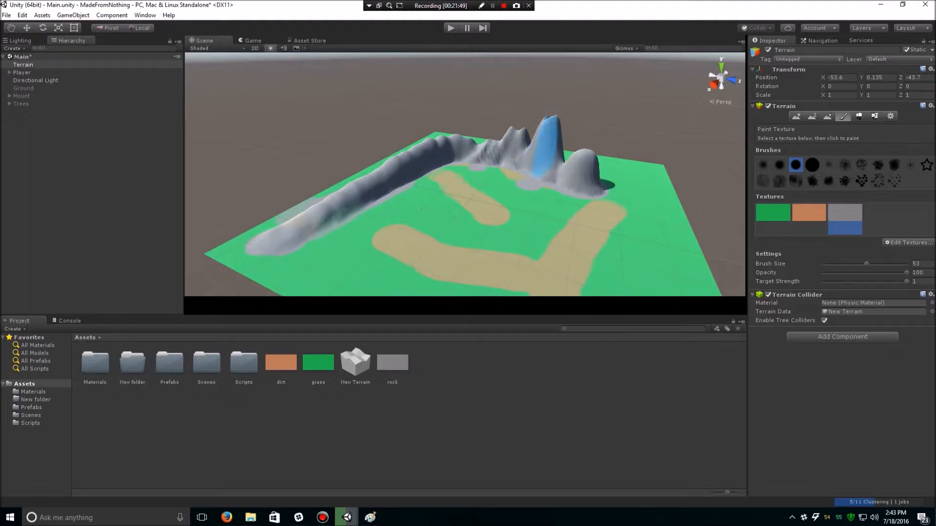
Paint the green grass texture around the base of the ridge to clean up the rock overspill on its outer side
{"action": "left_click", "coordinate": [773, 213]}
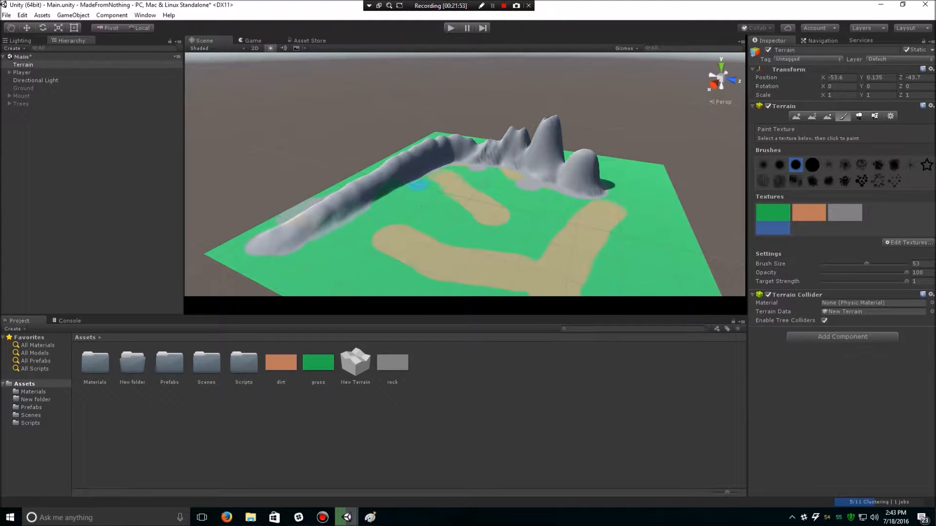
{"action": "left_click_drag", "start_coordinate": [416, 244], "coordinate": [630, 214], "text": "alt"}
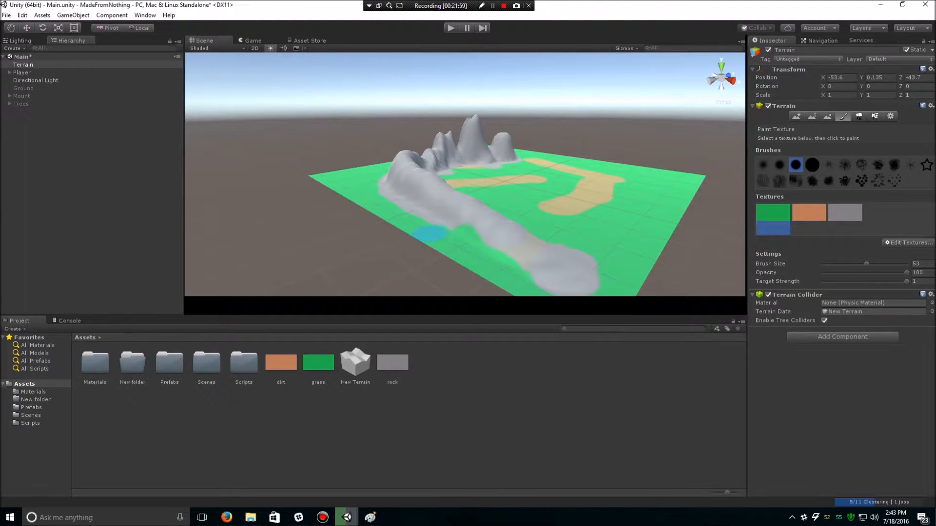
{"action": "left_click_drag", "start_coordinate": [373, 191], "coordinate": [481, 235], "text": "alt"}
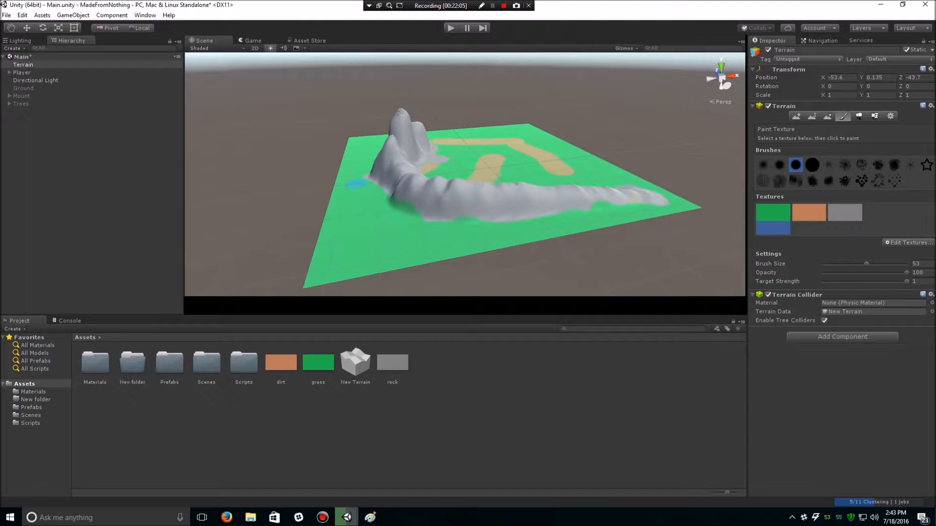
{"action": "left_click_drag", "start_coordinate": [356, 181], "coordinate": [93, 200], "text": "alt"}
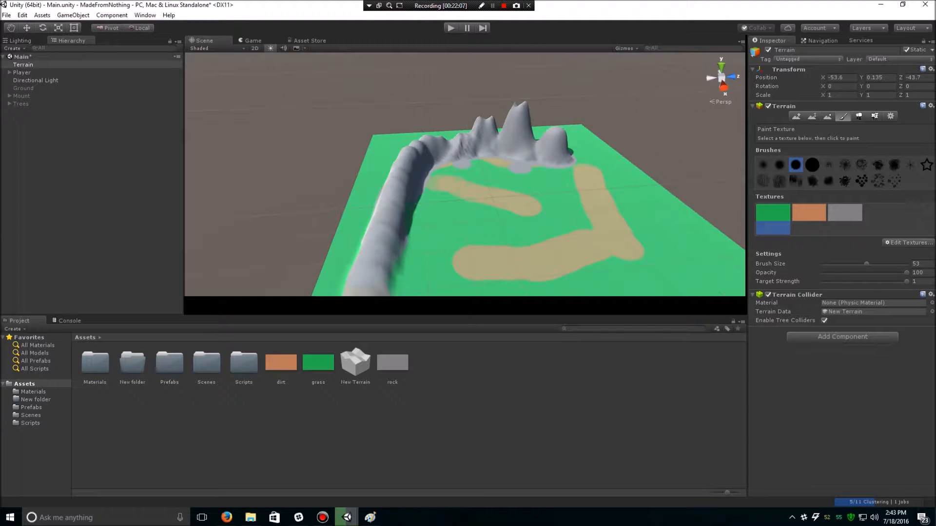
Play the scene in the Game view to check the painted mountains, and stop it
{"action": "key", "text": "ctrl+2"}
{"action": "key", "text": "ctrl+p"}
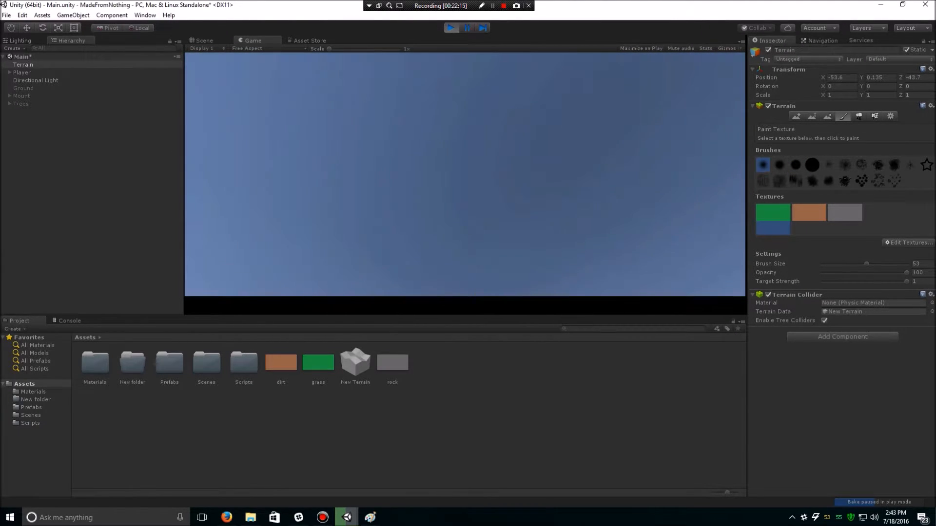
{"action": "key", "text": "ctrl+p"}
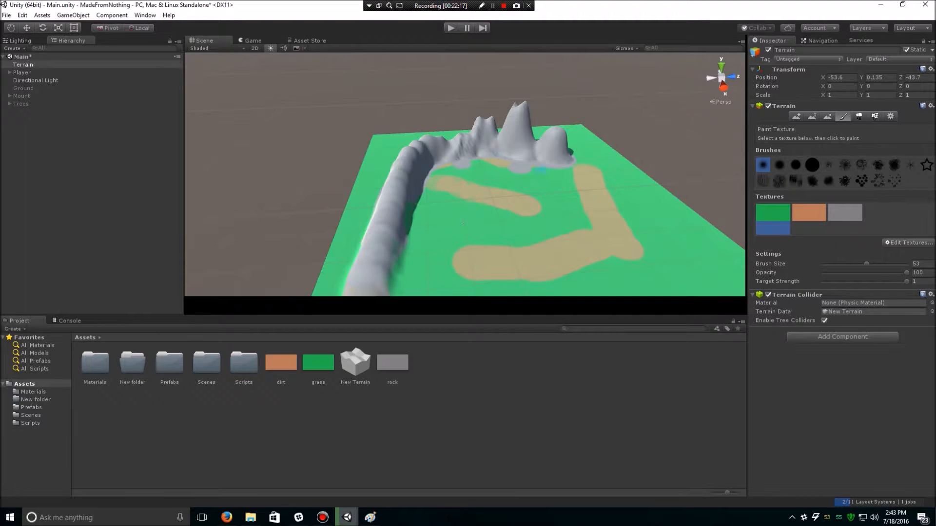
Add the Tree prefab to the terrain's list of placeable trees with a bend factor of 0
{"action": "scroll", "coordinate": [637, 205], "scroll_direction": "down", "scroll_amount": 3}
{"action": "middle_click_drag", "start_coordinate": [637, 205], "coordinate": [574, 164]}
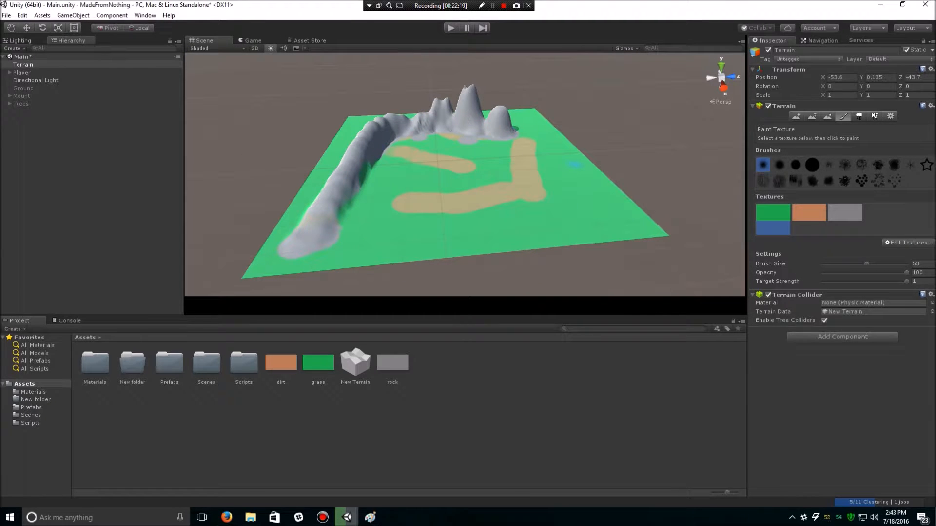
{"action": "left_click", "coordinate": [827, 116]}
{"action": "left_click", "coordinate": [859, 116]}
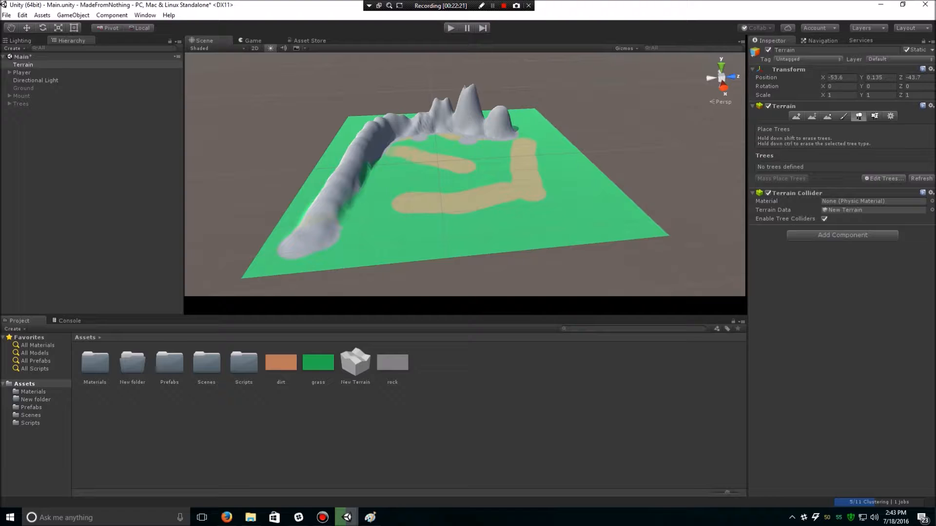
{"action": "left_click", "coordinate": [883, 178]}
{"action": "left_click", "coordinate": [872, 188]}
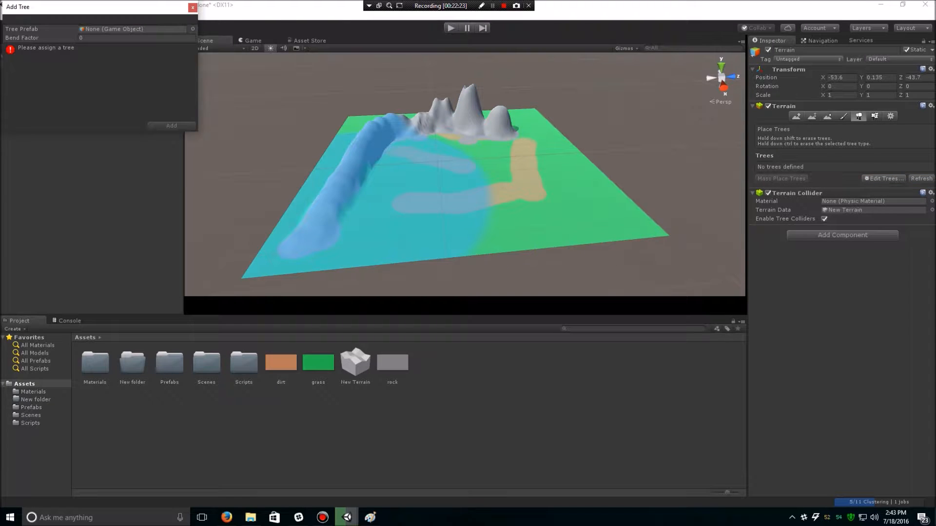
{"action": "left_click", "coordinate": [192, 29]}
{"action": "double_click", "coordinate": [24, 56]}
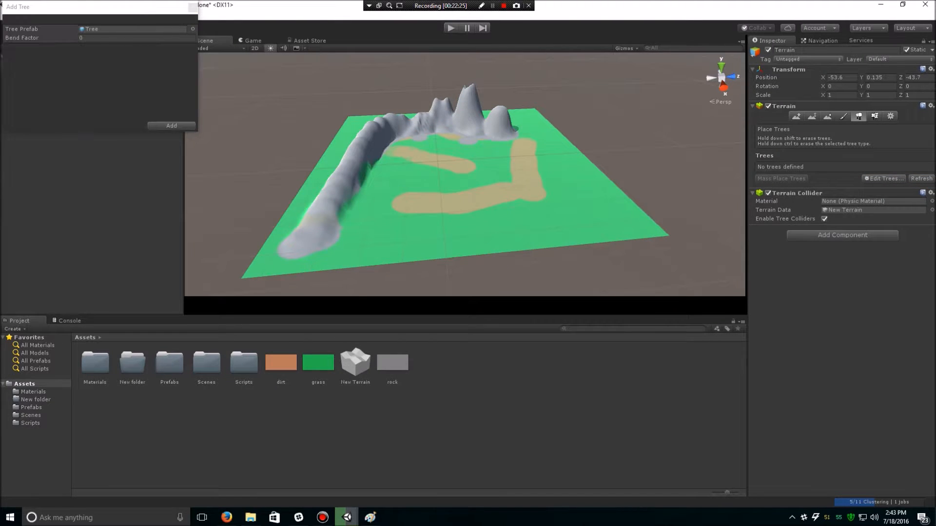
{"action": "left_click", "coordinate": [172, 125]}
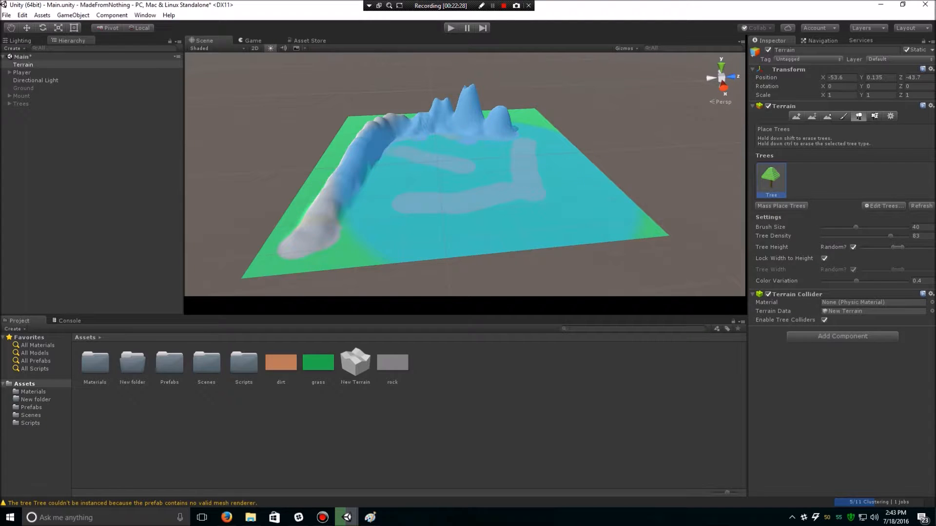
Set the tree brush size to 4.4 and the tree density to 51, and try placing trees on the grass between the dirt paths
{"action": "scroll", "coordinate": [367, 173], "scroll_direction": "up", "scroll_amount": 5}
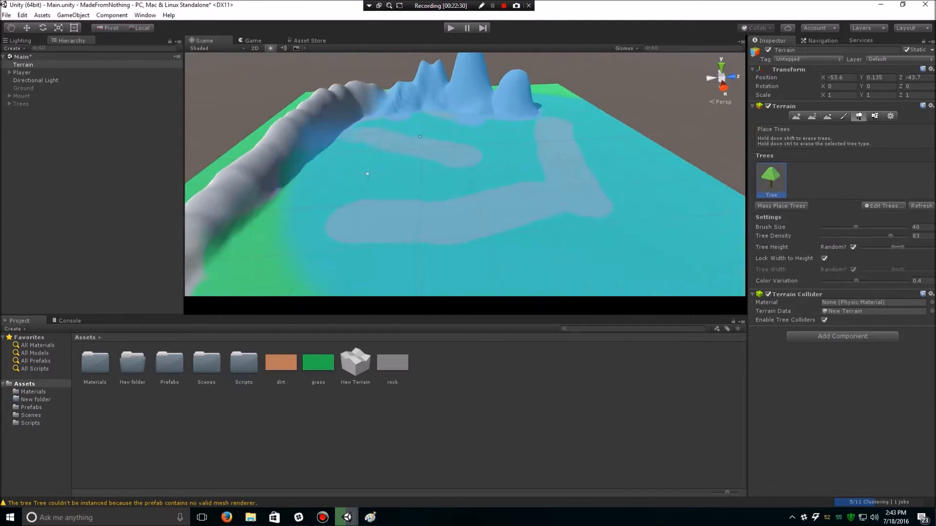
{"action": "scroll", "coordinate": [342, 171], "scroll_direction": "up", "scroll_amount": 3}
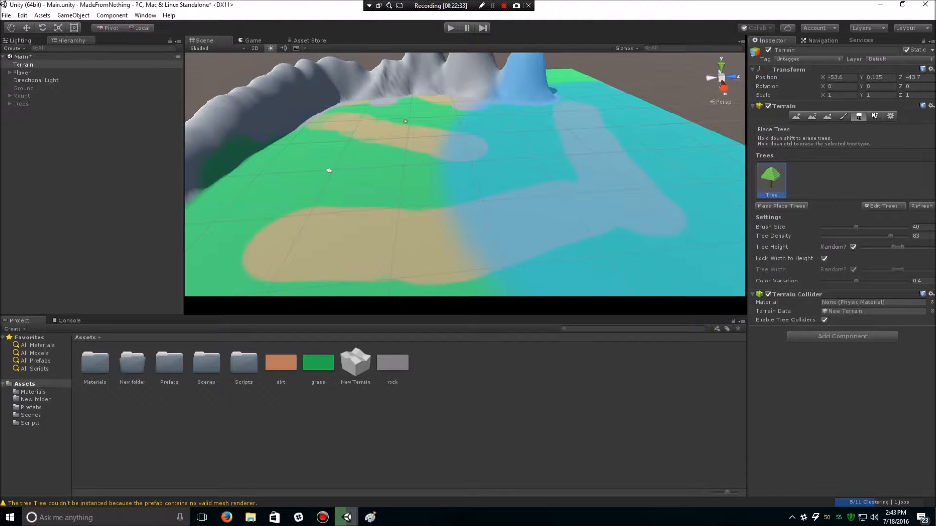
{"action": "left_click_drag", "start_coordinate": [890, 236], "coordinate": [825, 228]}
{"action": "left_click", "coordinate": [532, 137]}
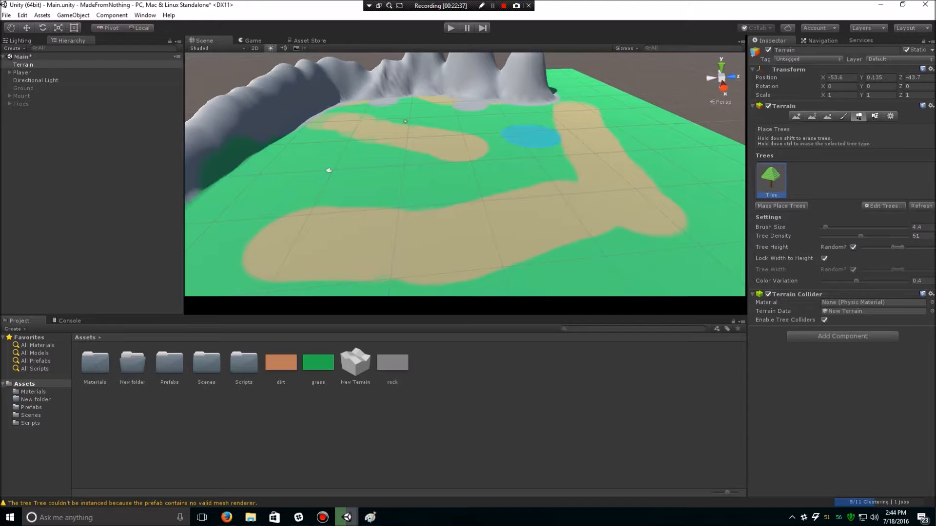
{"action": "scroll", "coordinate": [516, 156], "scroll_direction": "up", "scroll_amount": 2}
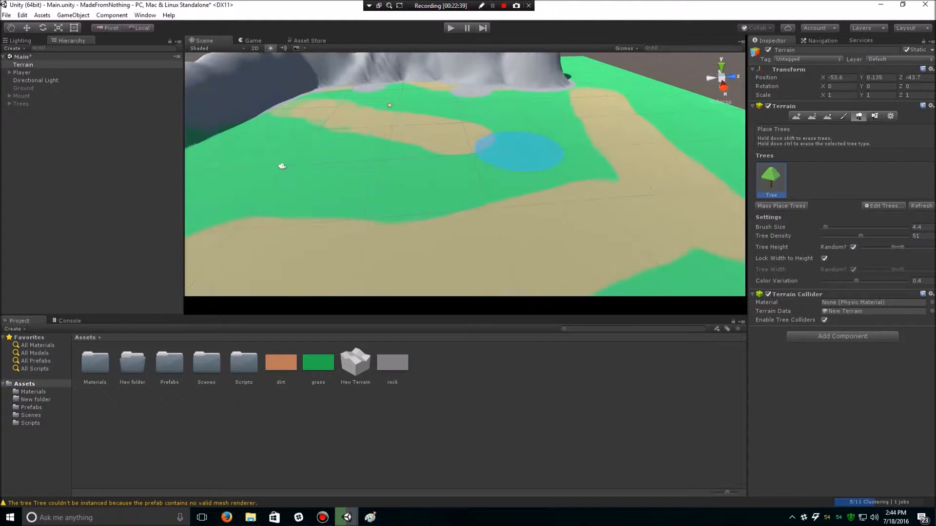
{"action": "scroll", "coordinate": [520, 152], "scroll_direction": "up", "scroll_amount": 4}
{"action": "middle_click_drag", "start_coordinate": [524, 156], "coordinate": [539, 109]}
{"action": "scroll", "coordinate": [539, 146], "scroll_direction": "down", "scroll_amount": 6}
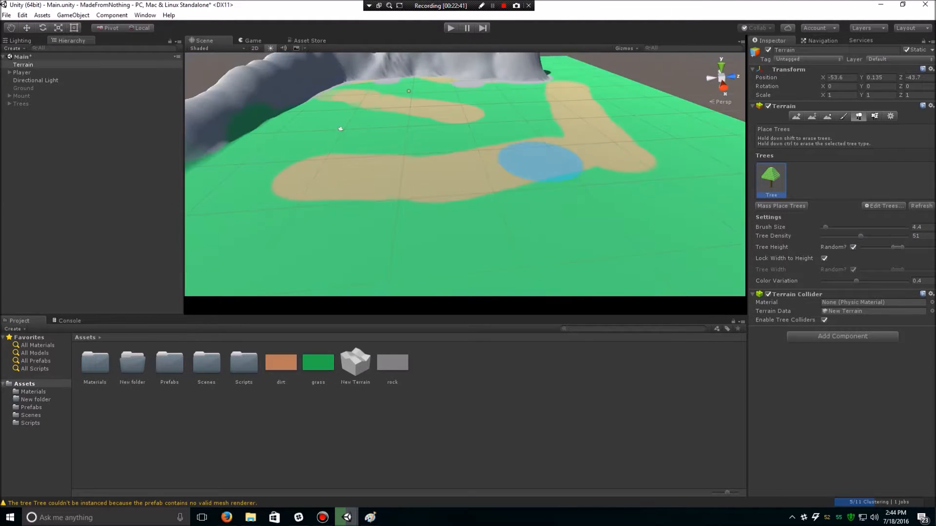
{"action": "scroll", "coordinate": [541, 162], "scroll_direction": "down", "scroll_amount": 5}
{"action": "middle_click_drag", "start_coordinate": [445, 201], "coordinate": [548, 207]}
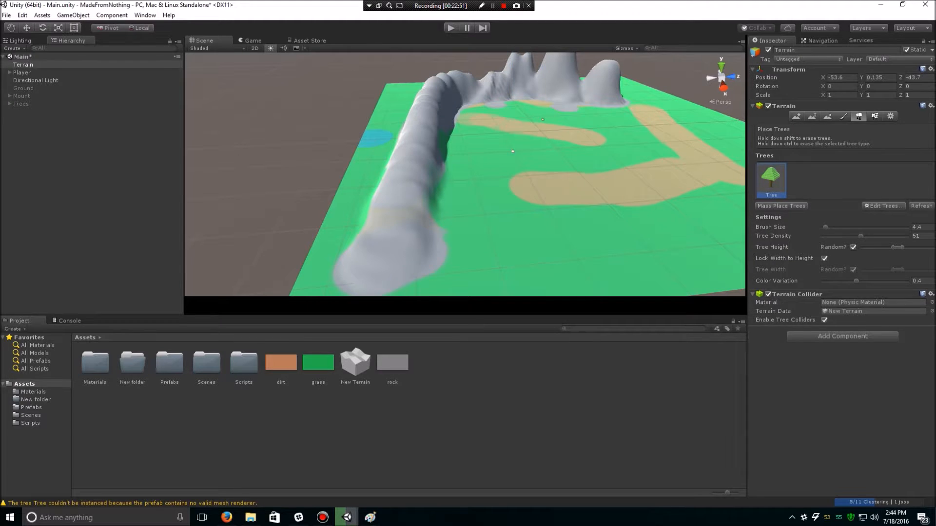
Add a Mesh Renderer component to the Tree prefab
{"action": "left_click", "coordinate": [21, 104]}
{"action": "left_click", "coordinate": [31, 415]}
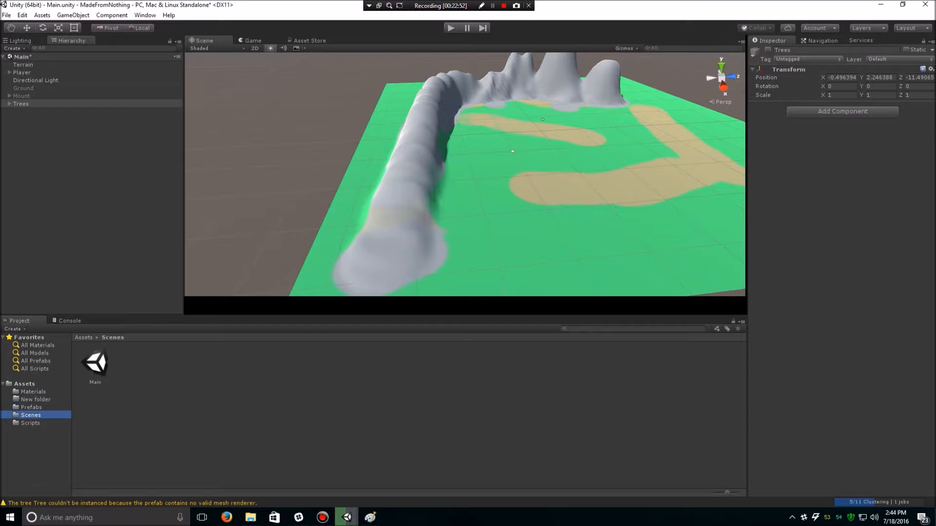
{"action": "left_click", "coordinate": [31, 407]}
{"action": "left_click", "coordinate": [132, 363]}
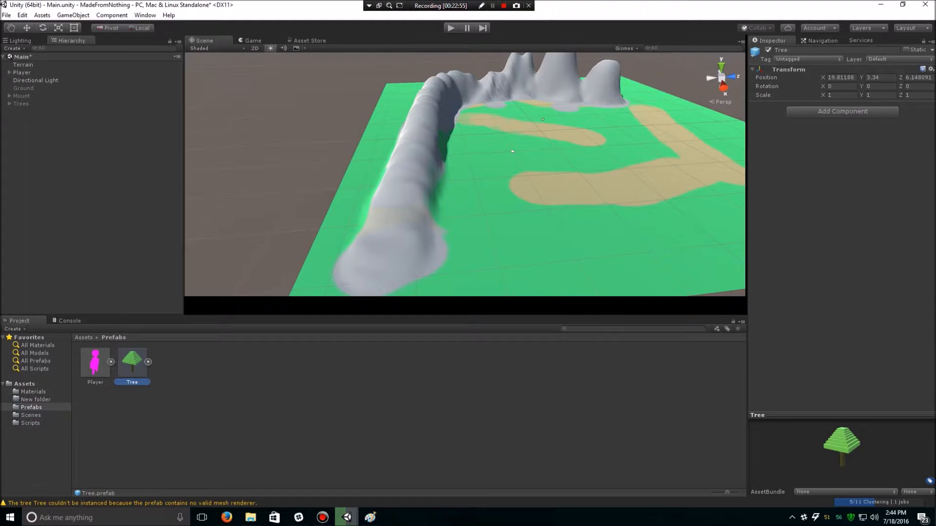
{"action": "left_click", "coordinate": [842, 111]}
{"action": "type", "text": "mesh"}
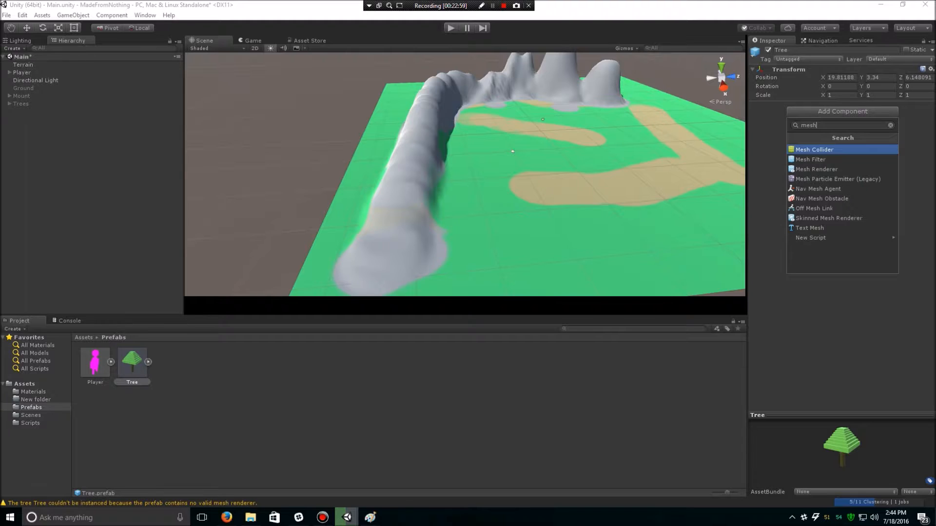
{"action": "key", "text": "Down"}
{"action": "key", "text": "Down"}
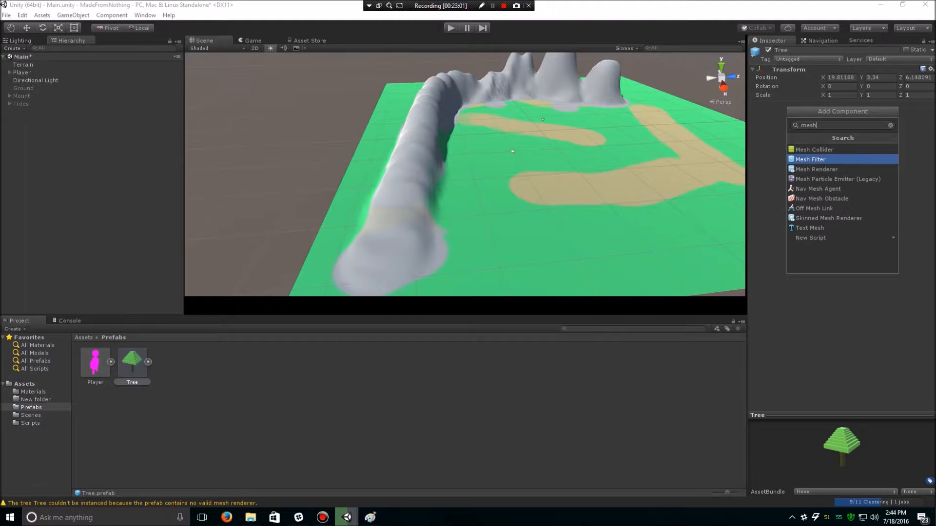
{"action": "key", "text": "Return"}
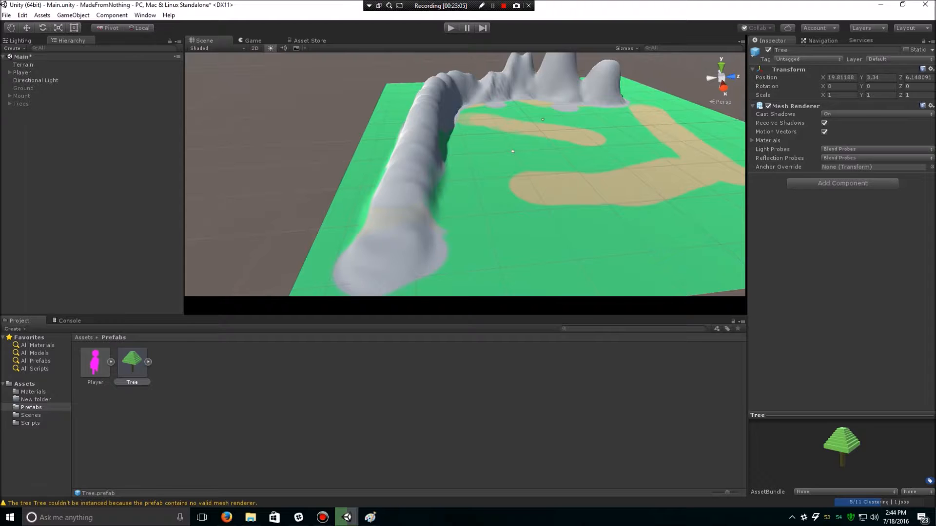
Try placing trees on the terrain around the near dirt path with the Place Trees tool
{"action": "left_click", "coordinate": [23, 65]}
{"action": "left_click", "coordinate": [556, 191]}
{"action": "middle_click", "coordinate": [679, 205]}
{"action": "middle_click_drag", "start_coordinate": [679, 205], "coordinate": [502, 219]}
Try to add the Tree prefab to the terrain's placeable trees again, and dismiss the dialog
{"action": "left_click", "coordinate": [132, 363]}
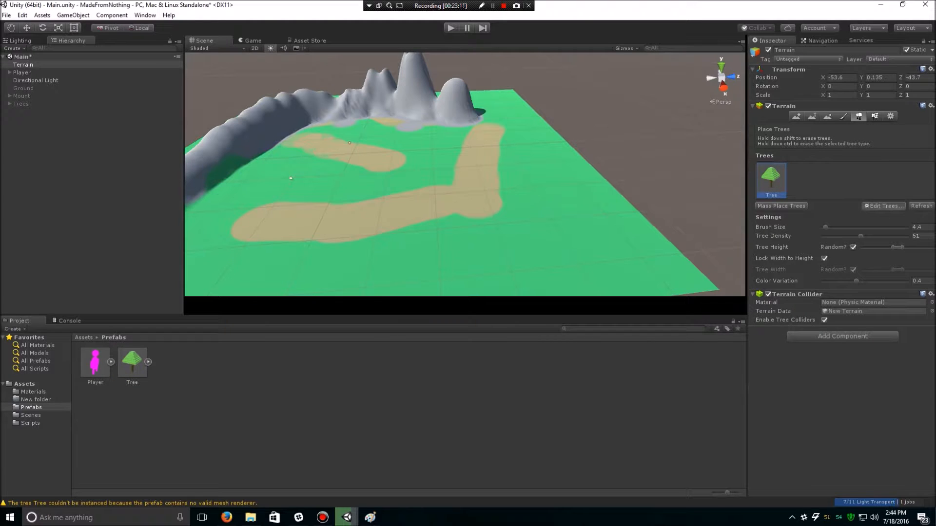
{"action": "left_click", "coordinate": [883, 205]}
{"action": "left_click", "coordinate": [881, 215]}
{"action": "left_click_drag", "start_coordinate": [132, 363], "coordinate": [132, 29]}
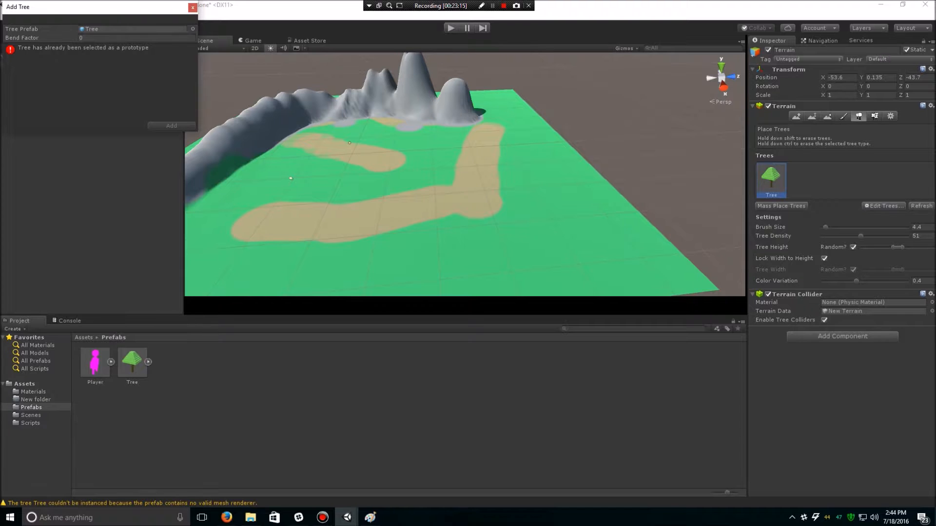
{"action": "left_click", "coordinate": [193, 8]}
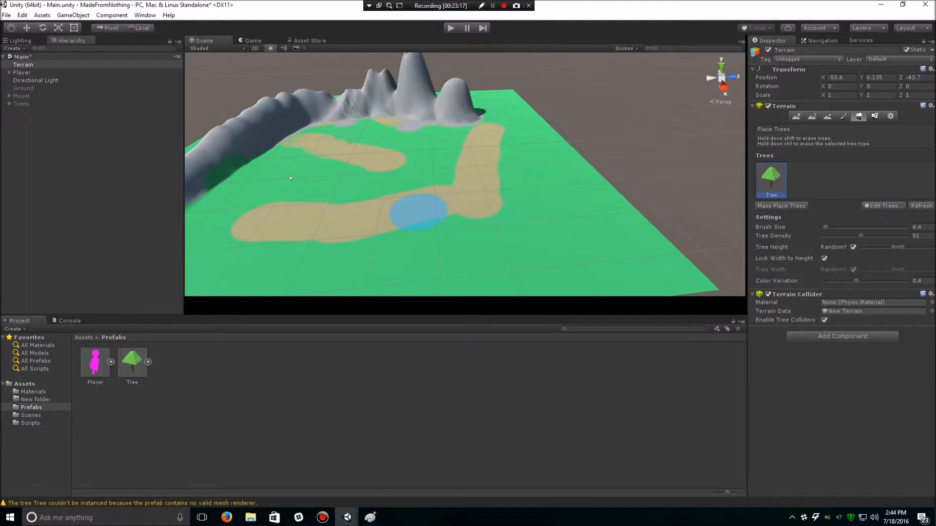
Read the tree warning in the Console and inspect the terrain around the dirt paths for placed trees
{"action": "left_click", "coordinate": [70, 320]}
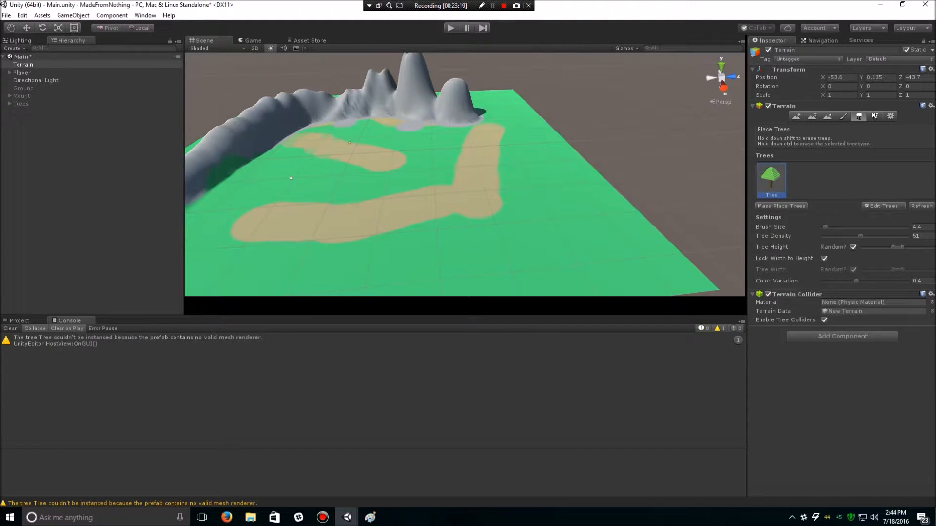
{"action": "left_click", "coordinate": [20, 320]}
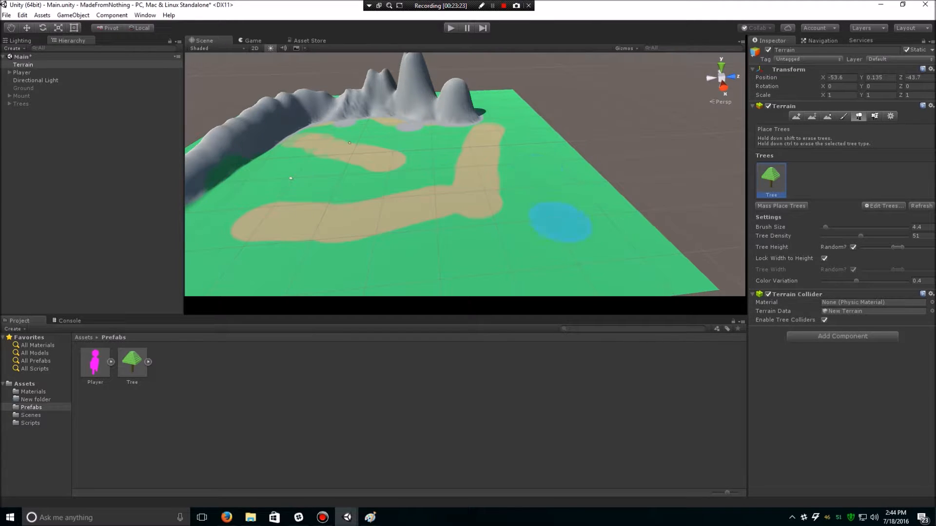
{"action": "scroll", "coordinate": [536, 210], "scroll_direction": "up", "scroll_amount": 1}
{"action": "scroll", "coordinate": [536, 210], "scroll_direction": "up", "scroll_amount": 3}
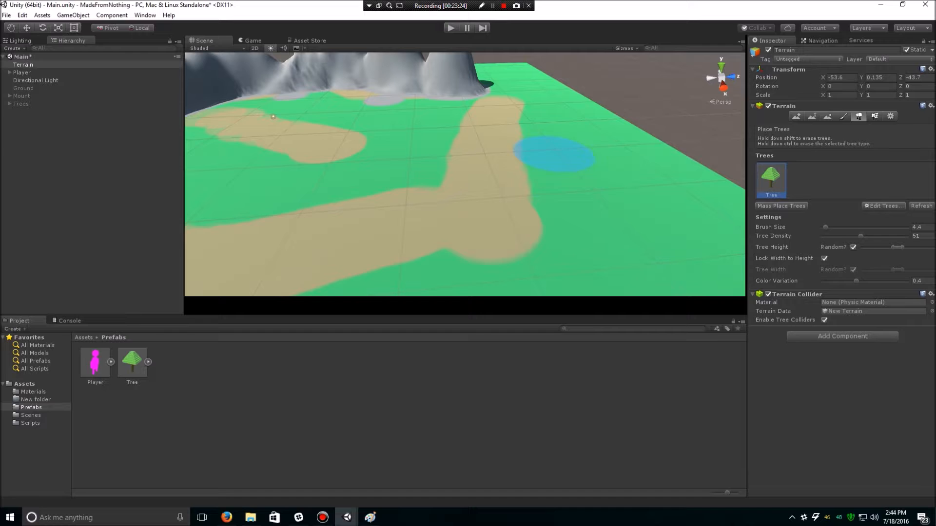
{"action": "scroll", "coordinate": [522, 97], "scroll_direction": "down", "scroll_amount": 3}
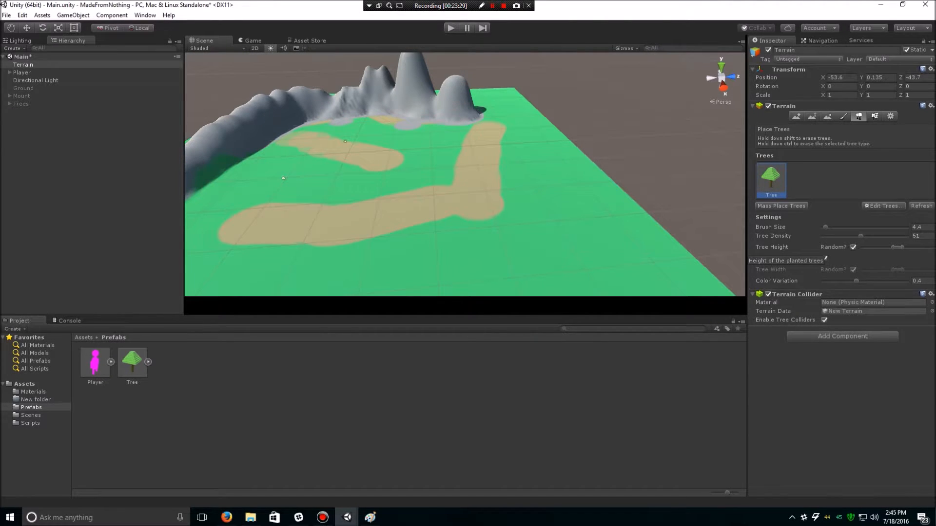
Remove Tree from the terrain's placeable trees and remove the Mesh Renderer component from the Tree prefab
{"action": "left_click", "coordinate": [883, 206]}
{"action": "left_click", "coordinate": [884, 230]}
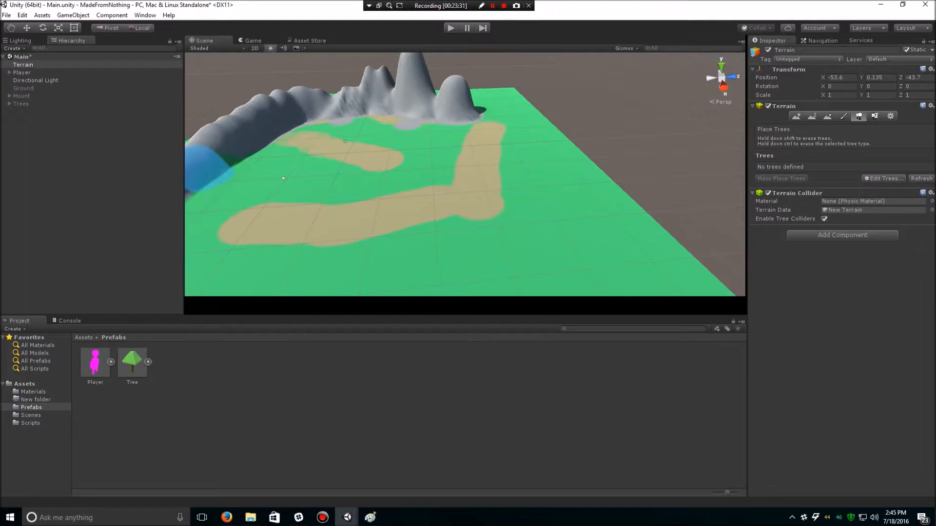
{"action": "left_click", "coordinate": [131, 362]}
{"action": "left_click", "coordinate": [931, 106]}
{"action": "left_click", "coordinate": [858, 130]}
Activate the hidden Trees group in the scene
{"action": "left_click", "coordinate": [20, 103]}
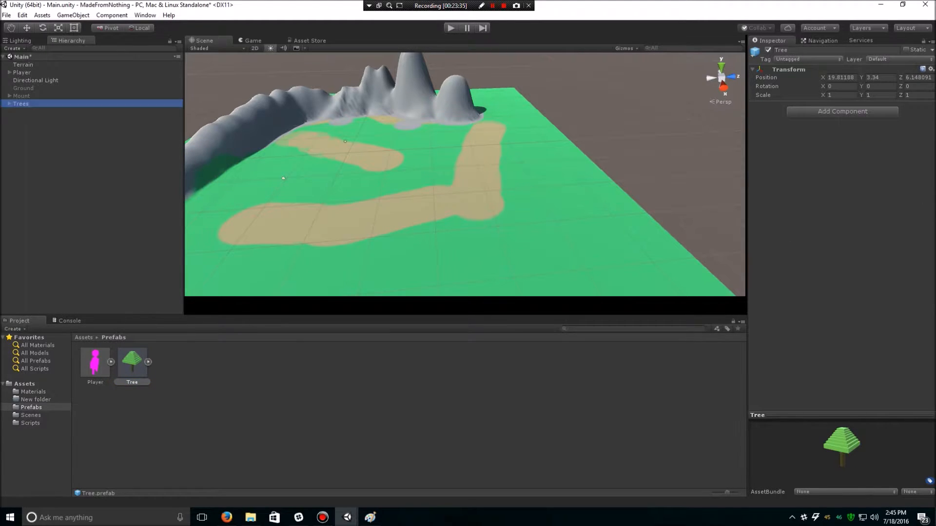
{"action": "left_click", "coordinate": [768, 50]}
{"action": "scroll", "coordinate": [464, 174], "scroll_direction": "down", "scroll_amount": 3}
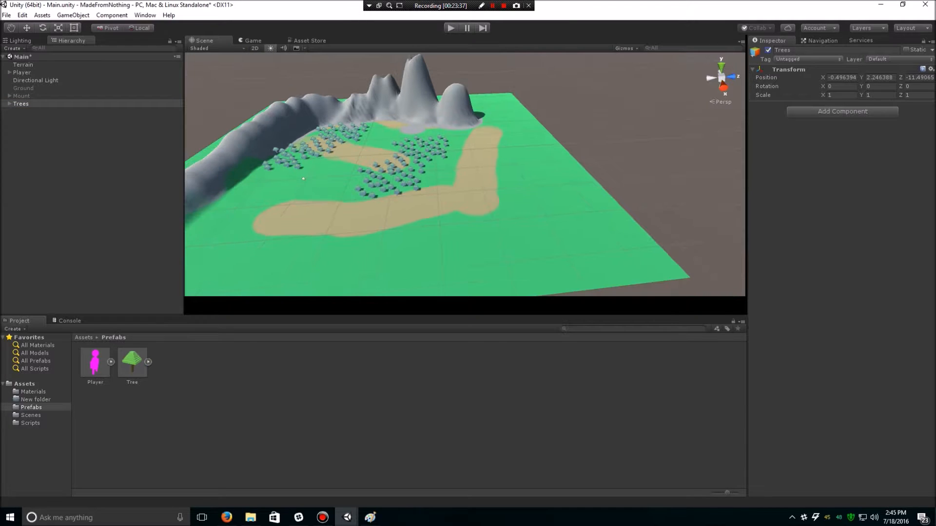
Select all the Tree objects inside the Trees group, from the first through Tree (128), and duplicate them
{"action": "left_click", "coordinate": [21, 103]}
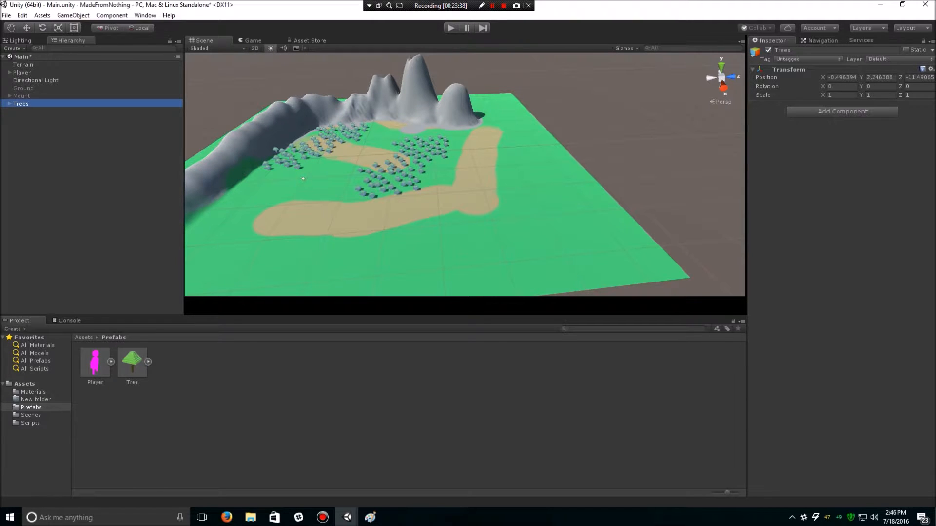
{"action": "left_click", "coordinate": [9, 103]}
{"action": "left_click", "coordinate": [23, 111]}
{"action": "scroll", "coordinate": [88, 184], "scroll_direction": "down", "scroll_amount": 20}
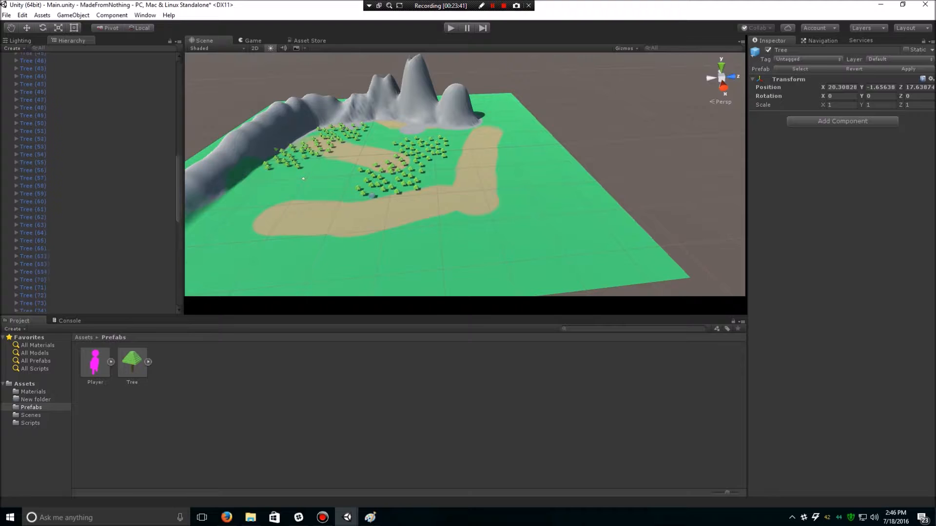
{"action": "scroll", "coordinate": [88, 183], "scroll_direction": "down", "scroll_amount": 2}
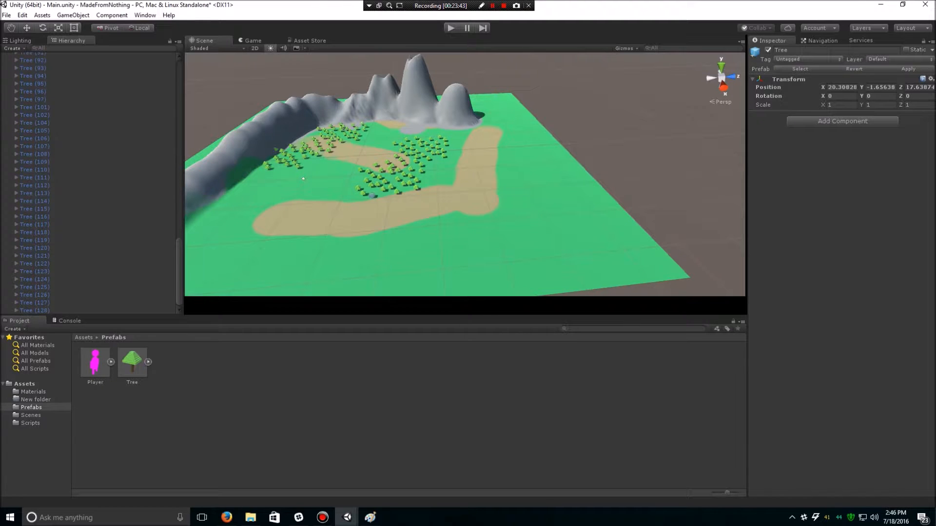
{"action": "left_click", "coordinate": [41, 302], "text": "shift"}
{"action": "left_click", "coordinate": [41, 310], "text": "shift"}
{"action": "right_click", "coordinate": [41, 284]}
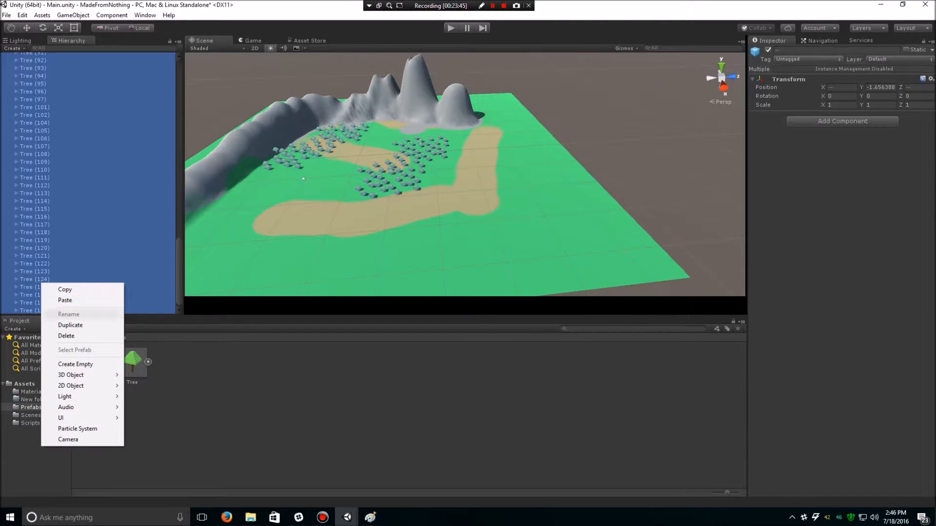
{"action": "left_click", "coordinate": [71, 325]}
Move the duplicated trees along the Z and X axes so they spread over the near dirt path and surrounding grass
{"action": "key", "text": "w"}
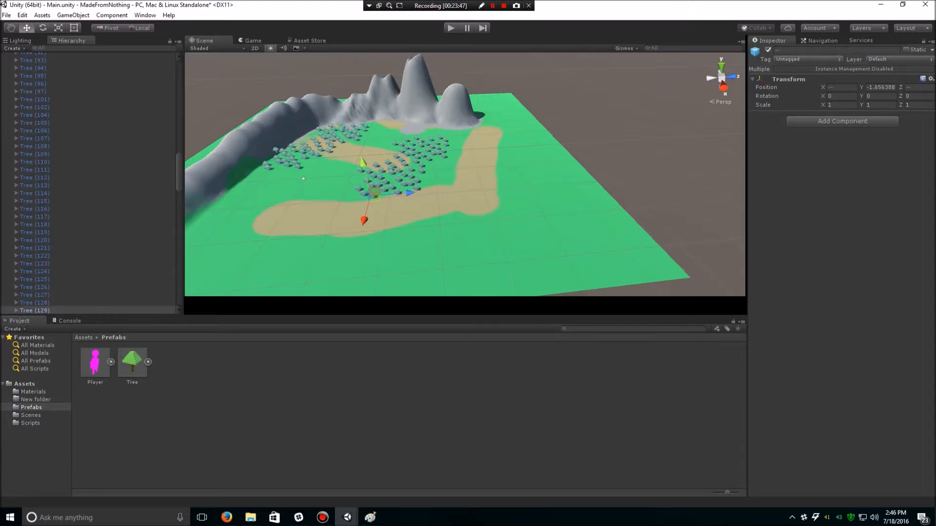
{"action": "left_click_drag", "start_coordinate": [410, 193], "coordinate": [463, 189]}
{"action": "left_click_drag", "start_coordinate": [424, 213], "coordinate": [424, 264]}
{"action": "left_click_drag", "start_coordinate": [462, 233], "coordinate": [458, 233]}
Play the scene in the Game view, walk among the trees to check the forest, and stop it
{"action": "key", "text": "ctrl+2"}
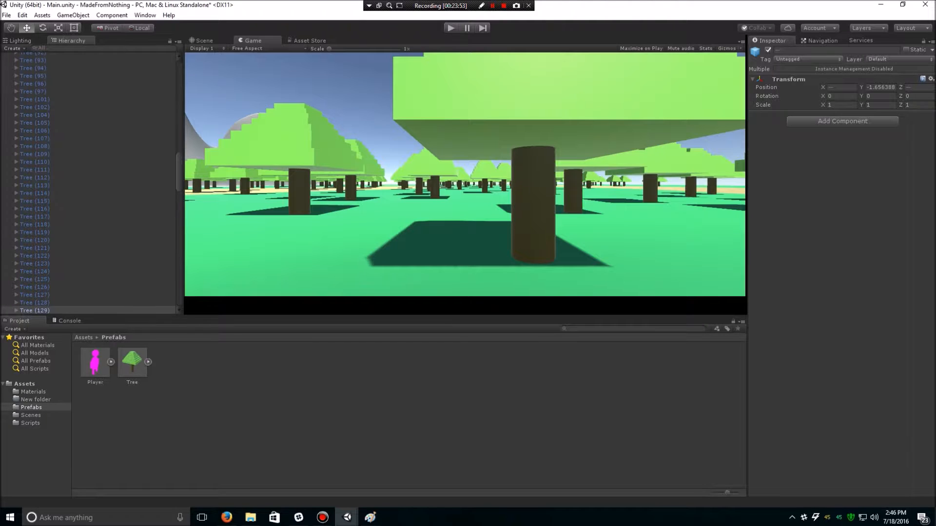
{"action": "key", "text": "ctrl+p"}
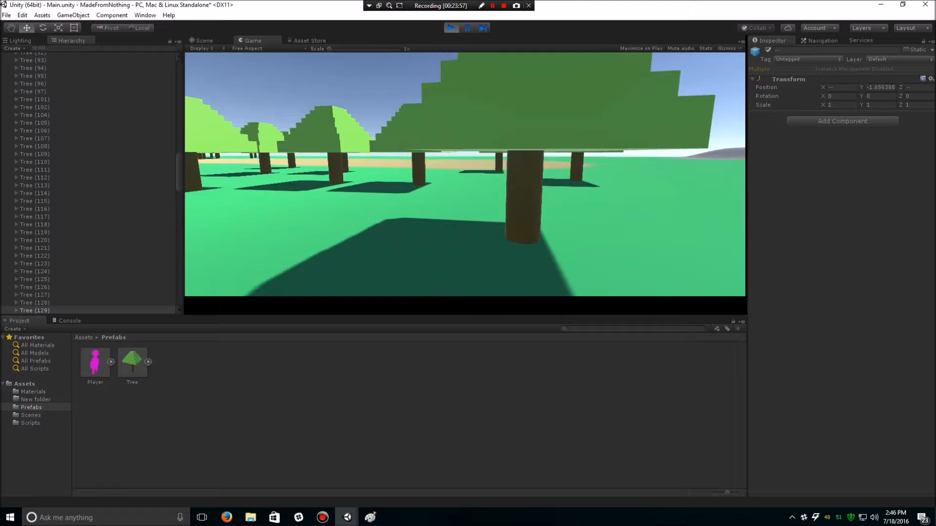
{"action": "key", "text": "w"}
{"action": "key", "text": "w"}
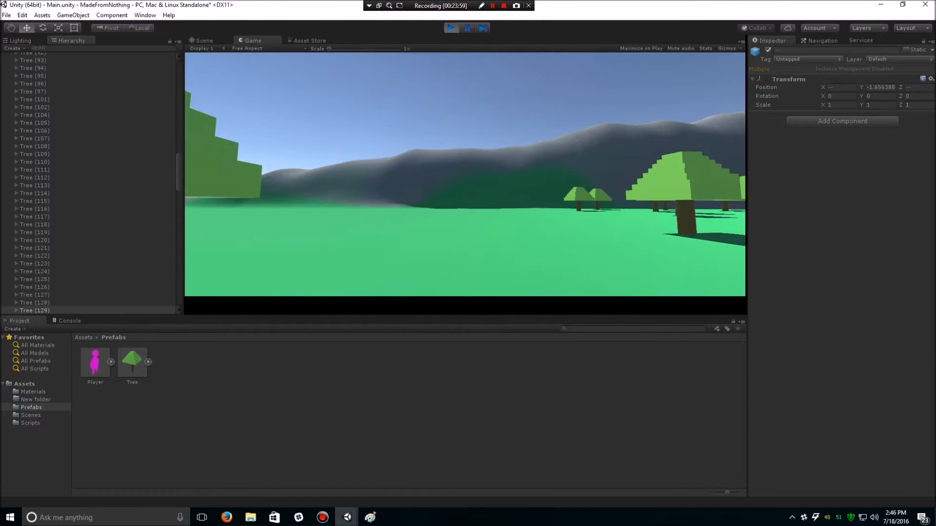
{"action": "key", "text": "w"}
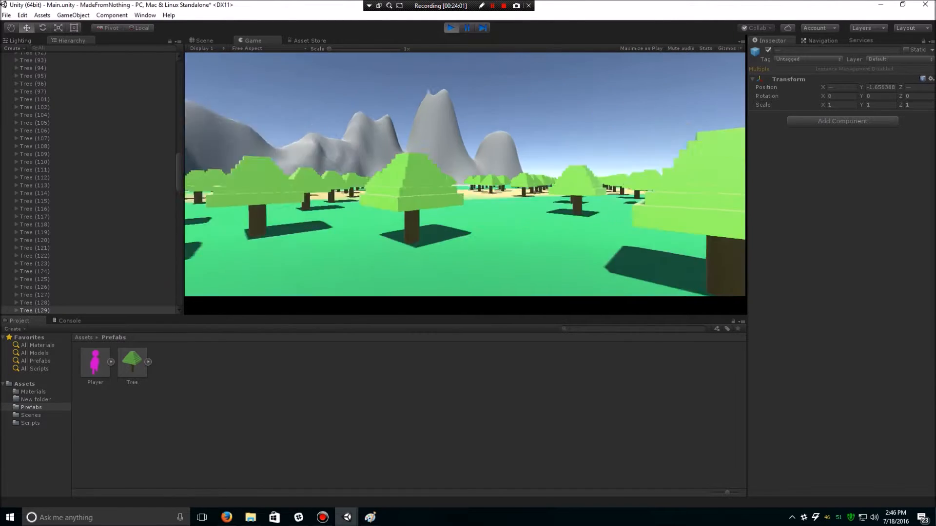
{"action": "key", "text": "ctrl+p"}
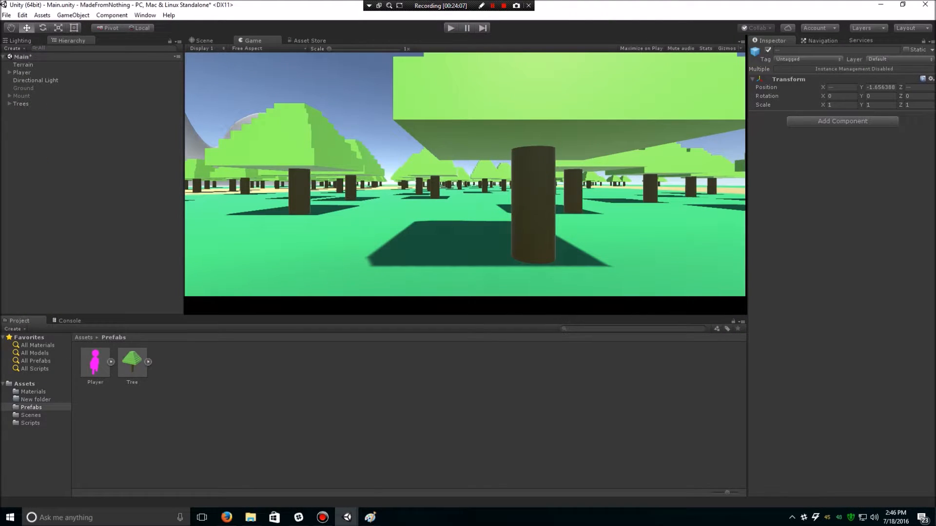
Add the grass texture to the terrain's paintable details as a grass texture with the default width, height and colours
{"action": "left_click", "coordinate": [24, 384]}
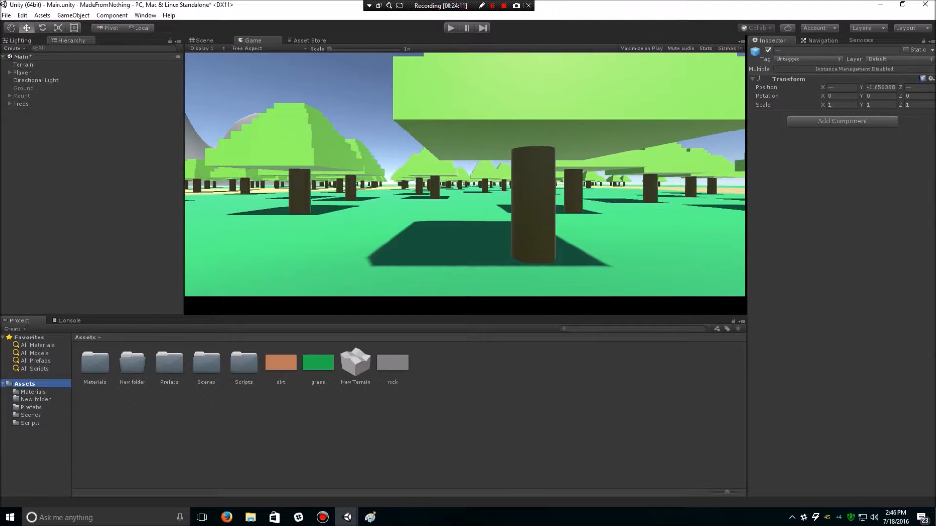
{"action": "left_click", "coordinate": [22, 57]}
{"action": "left_click", "coordinate": [23, 64]}
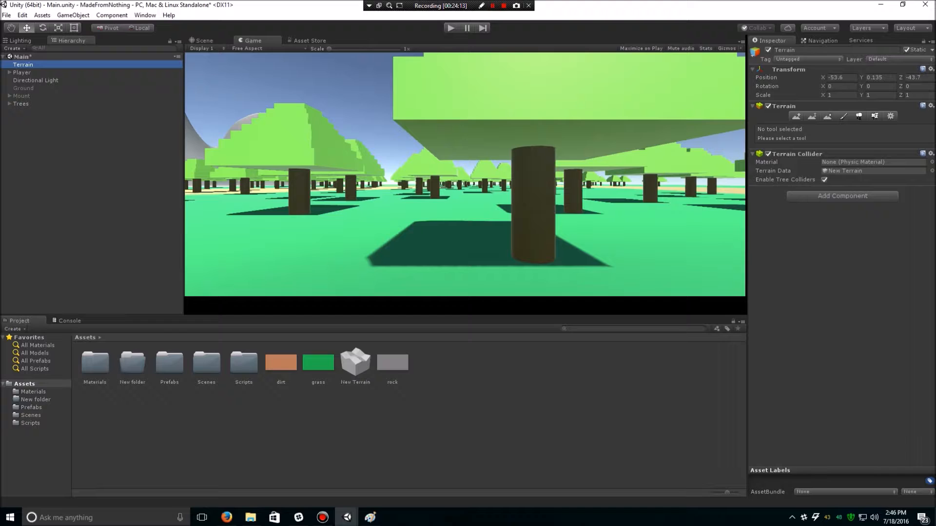
{"action": "left_click", "coordinate": [875, 116]}
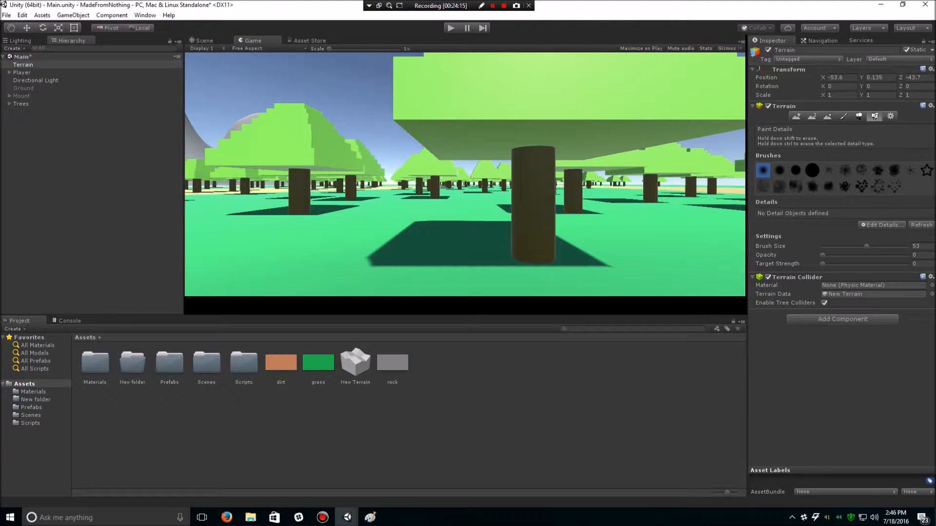
{"action": "left_click", "coordinate": [882, 225]}
{"action": "left_click", "coordinate": [873, 233]}
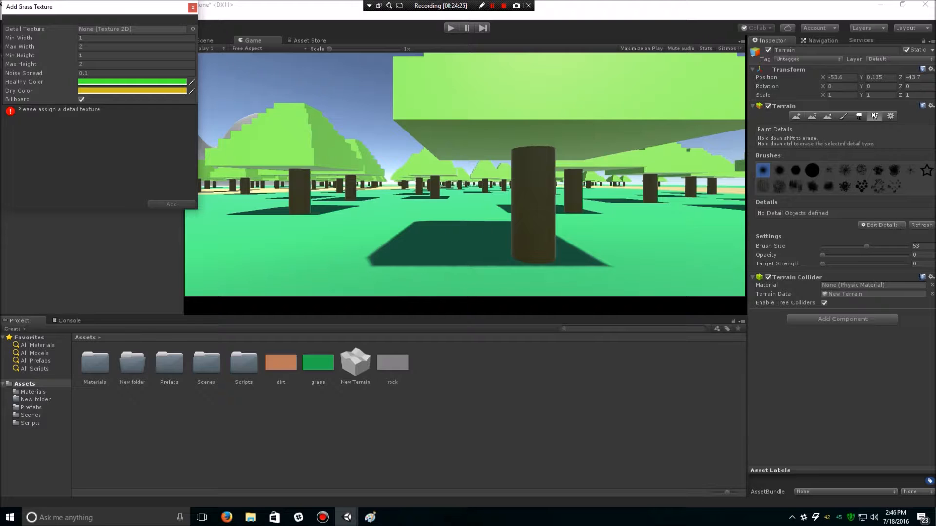
{"action": "left_click_drag", "start_coordinate": [318, 363], "coordinate": [131, 29]}
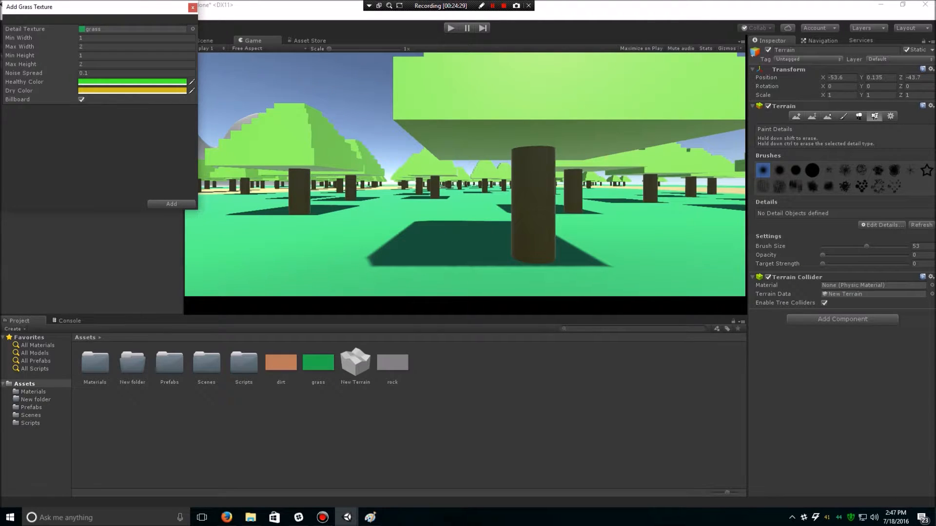
{"action": "left_click", "coordinate": [172, 203]}
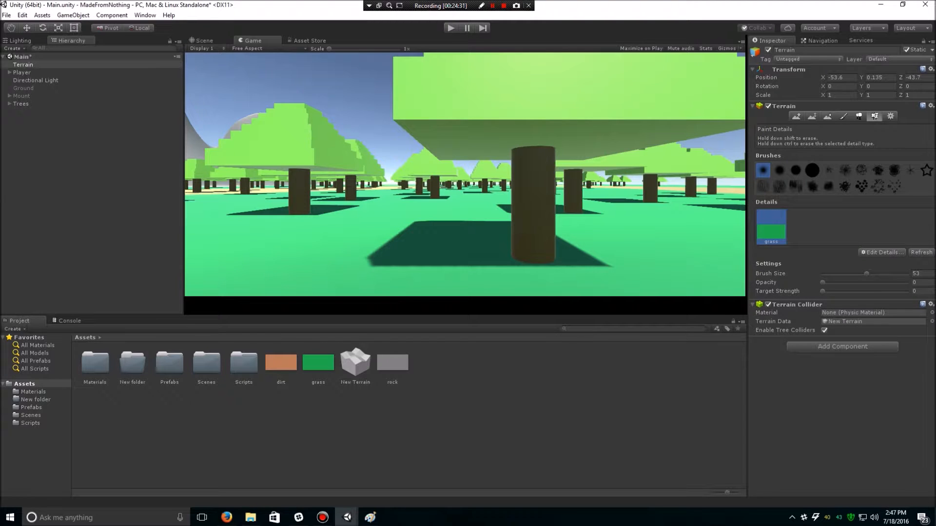
Paint grass details over the terrain's near area with brush size 100, opacity 0.638 and target strength 0.6875, and check them in the Game view
{"action": "left_click", "coordinate": [204, 41]}
{"action": "scroll", "coordinate": [513, 197], "scroll_direction": "down", "scroll_amount": 3}
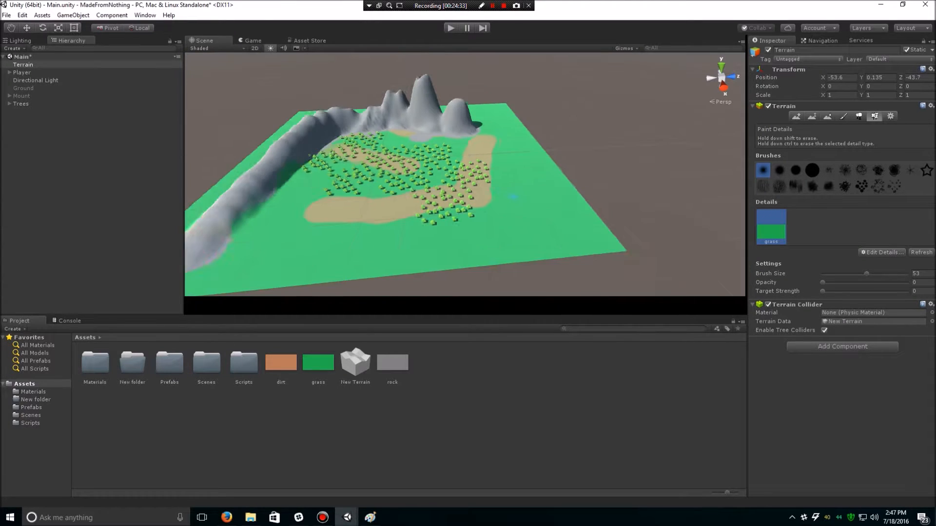
{"action": "mouse_move", "coordinate": [866, 273]}
{"action": "left_mouse_down"}
{"action": "mouse_move", "coordinate": [875, 273]}
{"action": "mouse_move", "coordinate": [875, 291]}
{"action": "mouse_move", "coordinate": [906, 274]}
{"action": "left_mouse_up"}
{"action": "left_click", "coordinate": [876, 282]}
{"action": "mouse_move", "coordinate": [541, 196]}
{"action": "left_mouse_down"}
{"action": "mouse_move", "coordinate": [463, 239]}
{"action": "mouse_move", "coordinate": [359, 246]}
{"action": "mouse_move", "coordinate": [388, 191]}
{"action": "mouse_move", "coordinate": [415, 182]}
{"action": "mouse_move", "coordinate": [468, 205]}
{"action": "left_mouse_up"}
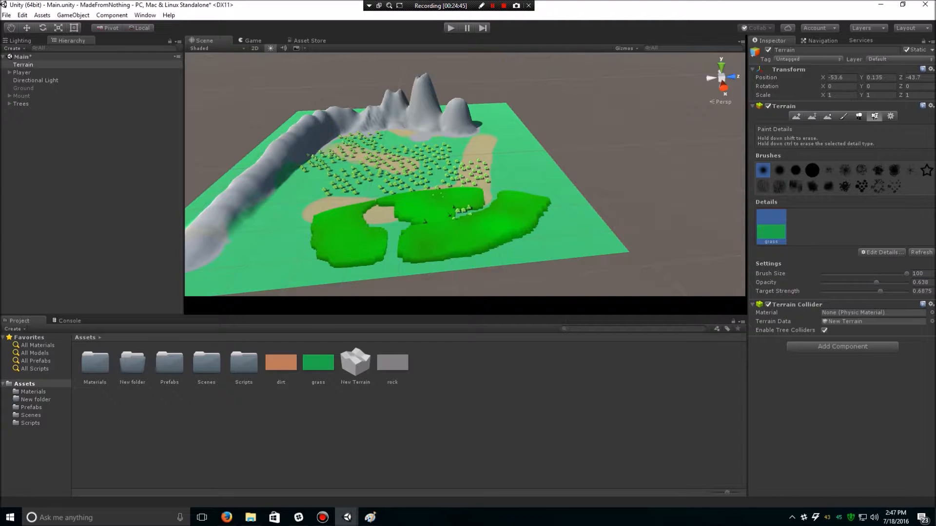
{"action": "key", "text": "ctrl+2"}
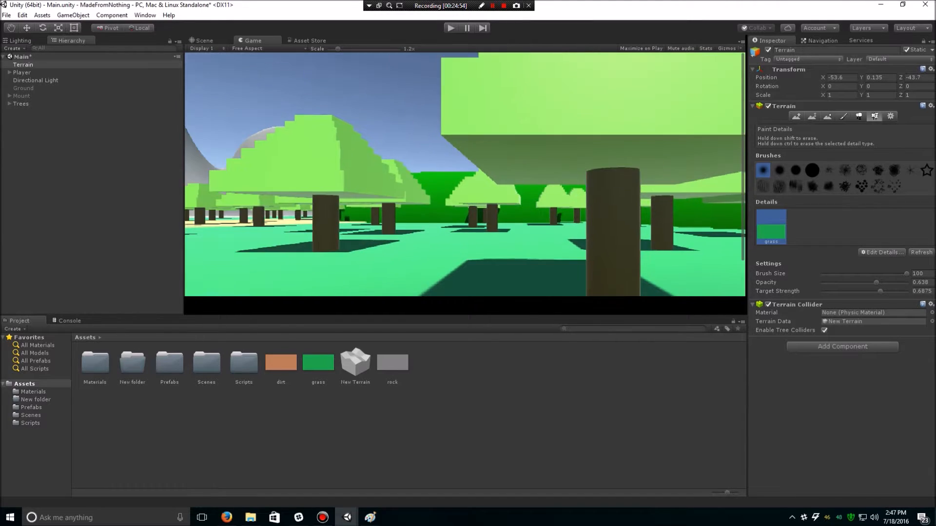
{"action": "left_click", "coordinate": [204, 41]}
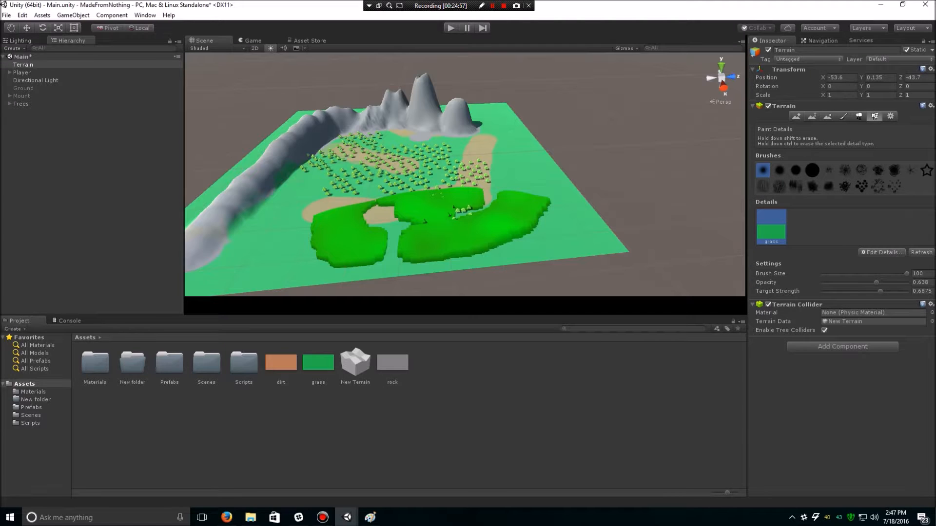
Inspect the dense grass on the terrain's near area up close and undo the painted grass details
{"action": "scroll", "coordinate": [328, 193], "scroll_direction": "down", "scroll_amount": 5}
{"action": "middle_click_drag", "start_coordinate": [327, 193], "coordinate": [409, 87]}
{"action": "scroll", "coordinate": [409, 86], "scroll_direction": "up", "scroll_amount": 5}
{"action": "scroll", "coordinate": [408, 86], "scroll_direction": "up", "scroll_amount": 5}
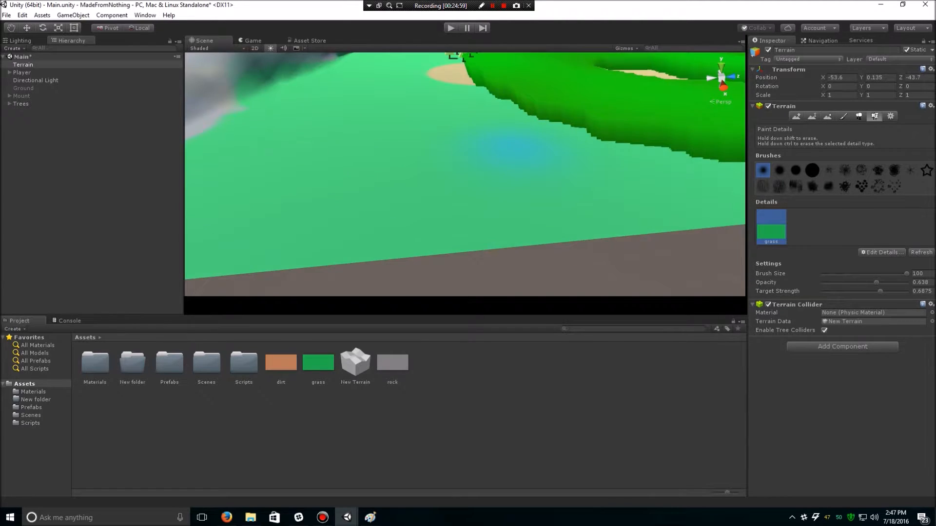
{"action": "middle_click_drag", "start_coordinate": [512, 150], "coordinate": [361, 194]}
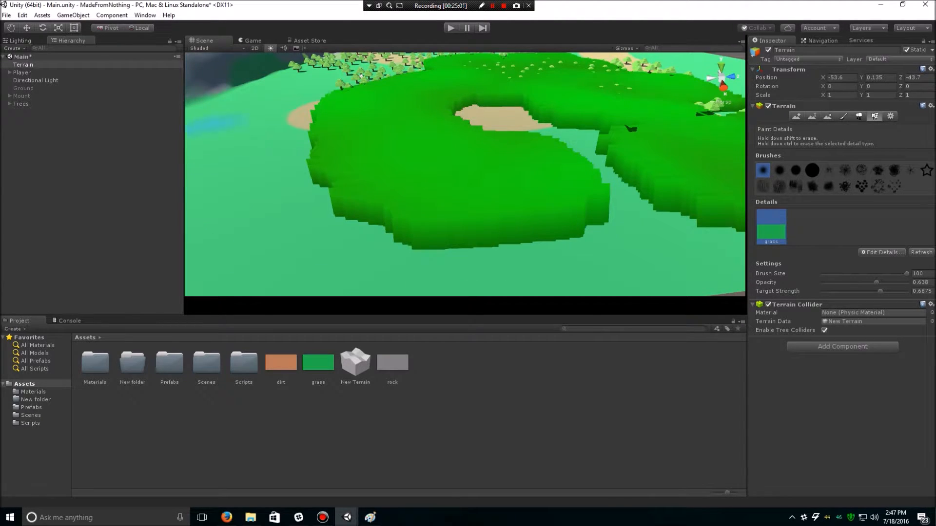
{"action": "key", "text": "ctrl+z"}
Try painting two grass patches around the near dirt path with opacity 0.22 and target strength 0.0625, and undo them
{"action": "left_click_drag", "start_coordinate": [880, 291], "coordinate": [841, 283]}
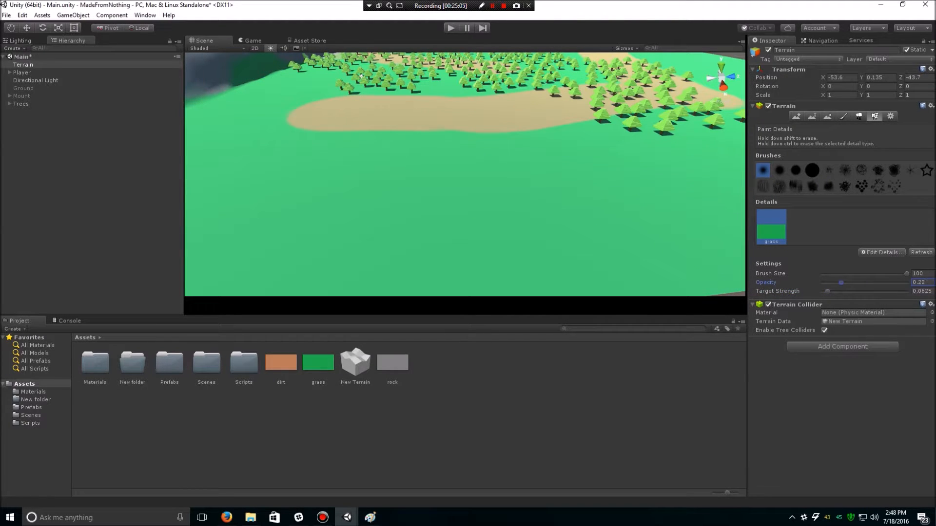
{"action": "left_click", "coordinate": [568, 195]}
{"action": "left_click", "coordinate": [428, 109]}
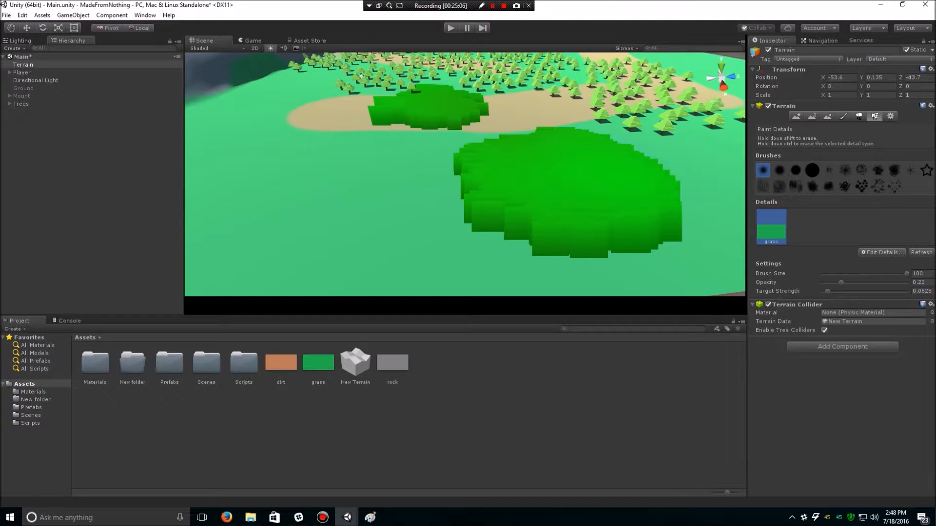
{"action": "key", "text": "ctrl+z"}
{"action": "key", "text": "ctrl+z"}
Edit the terrain's grass detail to a minimum width of 0.1 and a maximum width of 0.2
{"action": "left_click", "coordinate": [881, 252]}
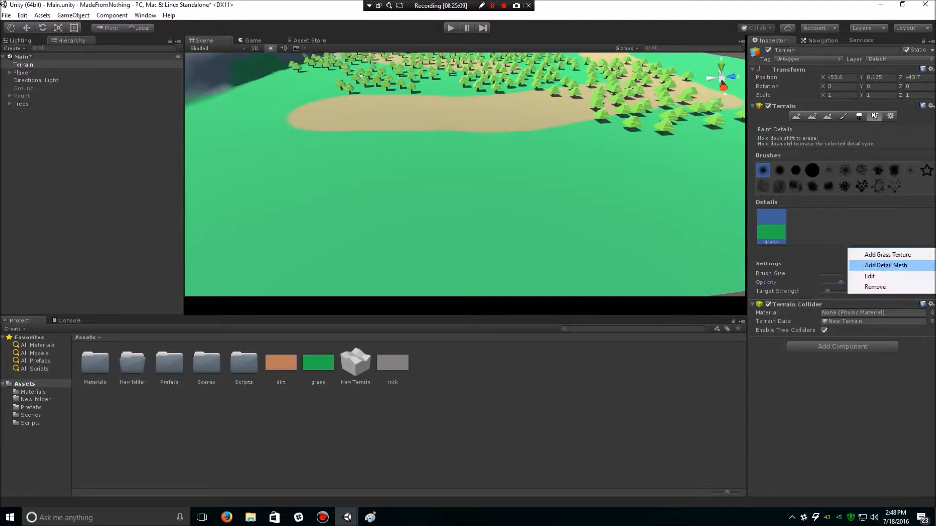
{"action": "left_click", "coordinate": [858, 277]}
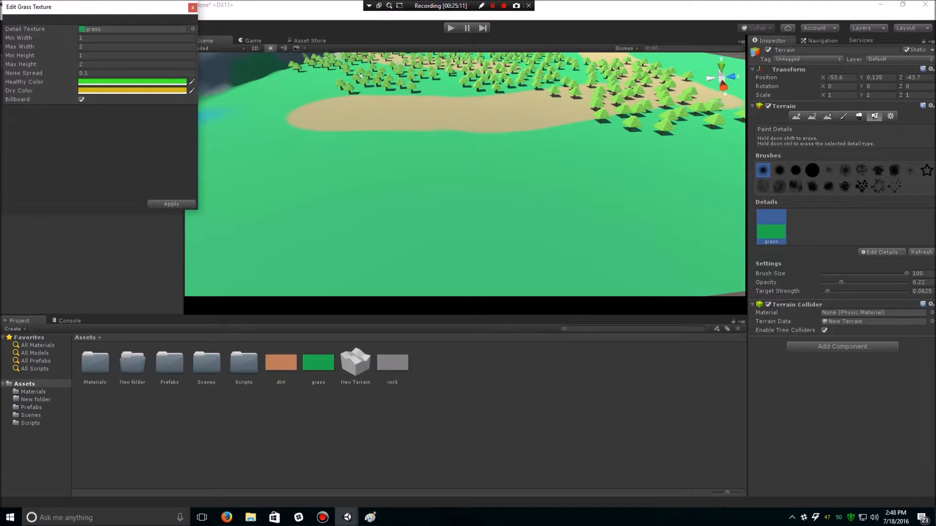
{"action": "left_click", "coordinate": [83, 37]}
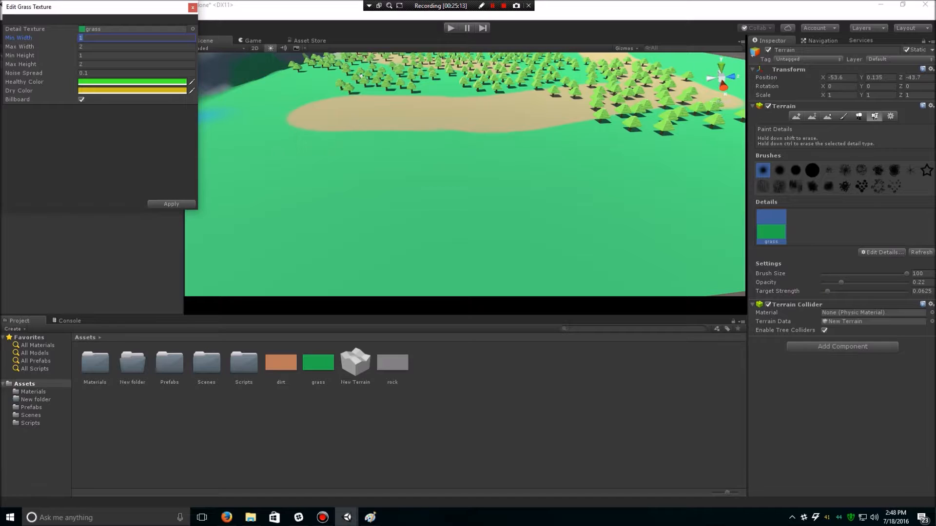
{"action": "type", "text": "0.1"}
{"action": "key", "text": "Tab"}
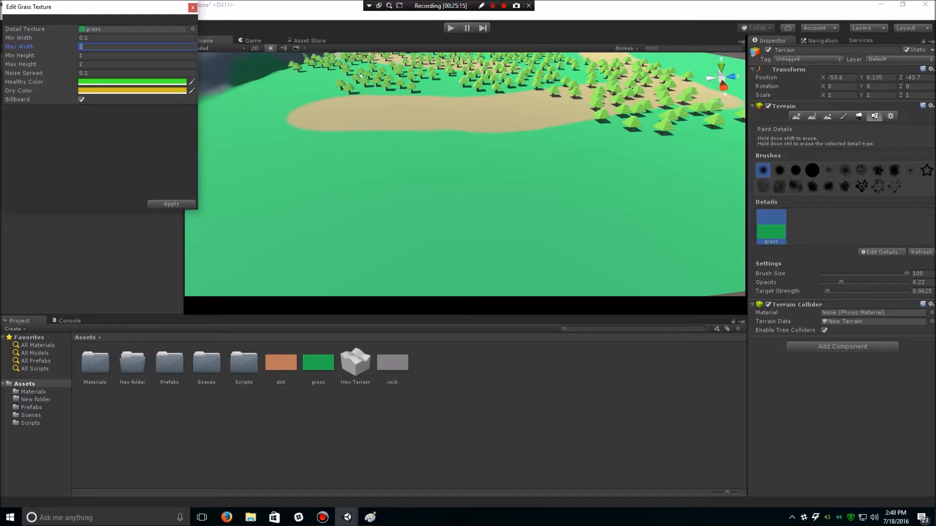
{"action": "type", "text": "0.2"}
{"action": "left_click", "coordinate": [171, 204]}
Paint test patches of the narrower grass around the near dirt path, lower the brush opacity to 0.026 and undo the patches
{"action": "left_click", "coordinate": [346, 164]}
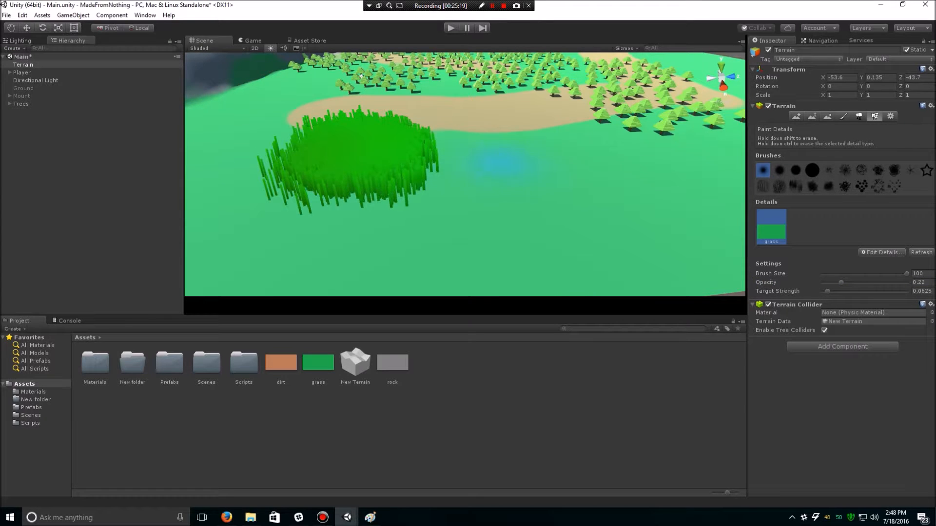
{"action": "left_click_drag", "start_coordinate": [512, 166], "coordinate": [607, 170]}
{"action": "left_click", "coordinate": [566, 110]}
{"action": "left_click_drag", "start_coordinate": [841, 282], "coordinate": [824, 282]}
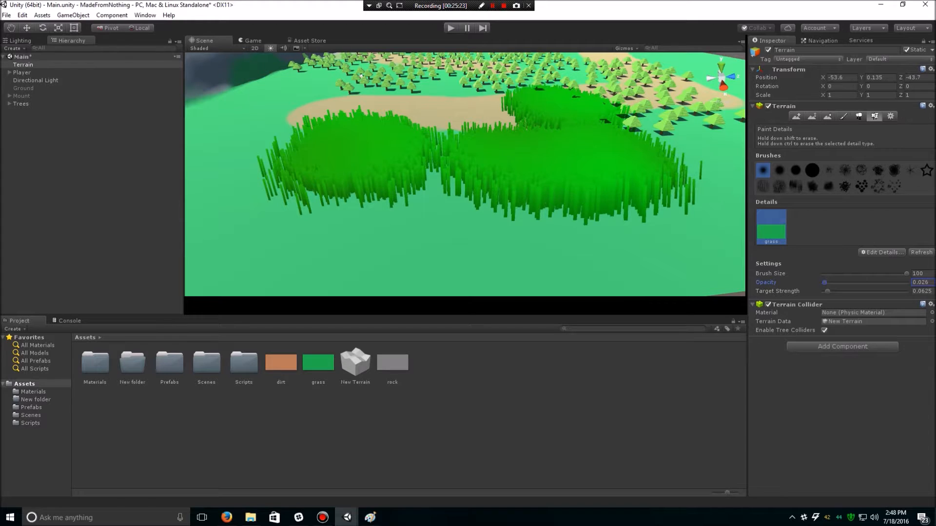
{"action": "key", "text": "ctrl+z"}
{"action": "key", "text": "ctrl+z"}
{"action": "key", "text": "ctrl+z"}
{"action": "key", "text": "ctrl+z"}
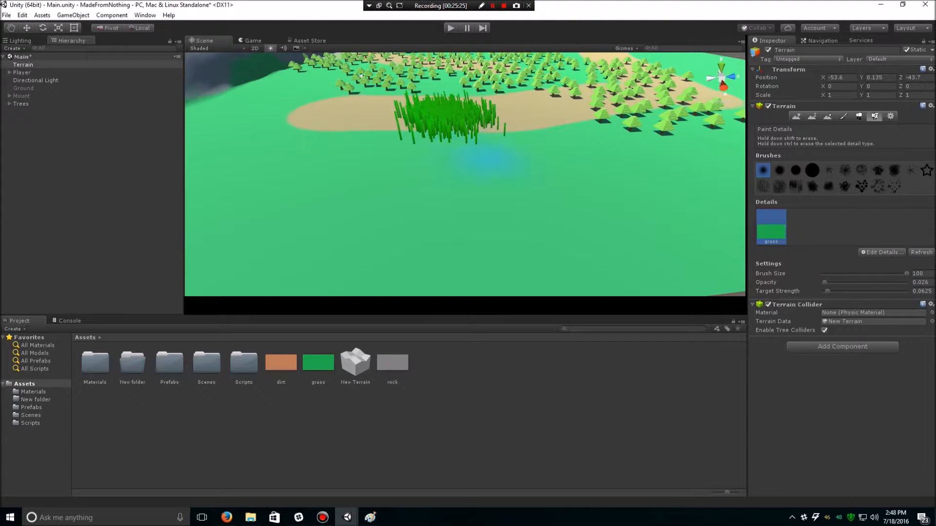
Paint sparse grass patches around the near dirt path and at the forest's edge with the lowered opacity
{"action": "left_click", "coordinate": [585, 214]}
{"action": "left_click", "coordinate": [683, 151]}
{"action": "left_click", "coordinate": [412, 200]}
{"action": "mouse_move", "coordinate": [273, 159]}
{"action": "left_mouse_down"}
{"action": "mouse_move", "coordinate": [348, 85]}
{"action": "mouse_move", "coordinate": [417, 66]}
{"action": "mouse_move", "coordinate": [502, 81]}
{"action": "mouse_move", "coordinate": [622, 156]}
{"action": "left_mouse_up"}
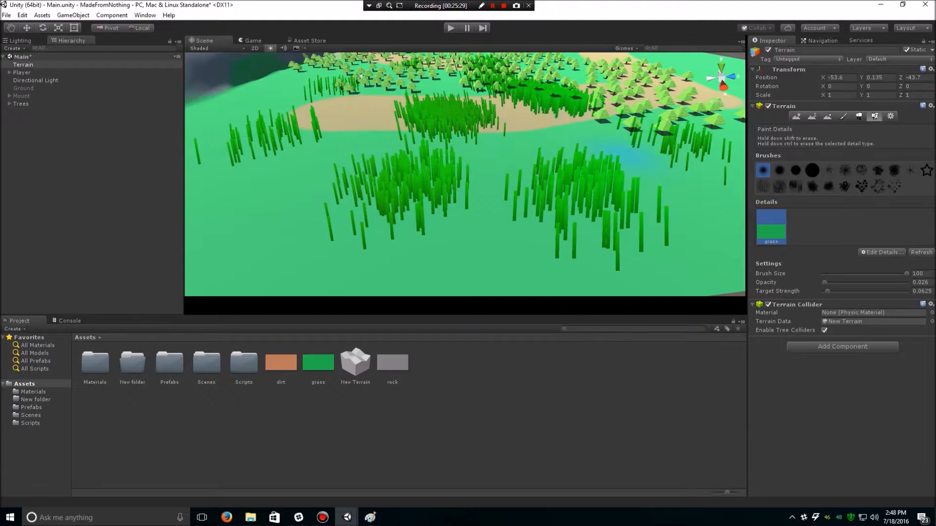
Set the detail brush's target strength to 0.05 and paint a grass patch along the near dirt path
{"action": "left_click", "coordinate": [828, 291]}
{"action": "left_click_drag", "start_coordinate": [827, 291], "coordinate": [821, 291]}
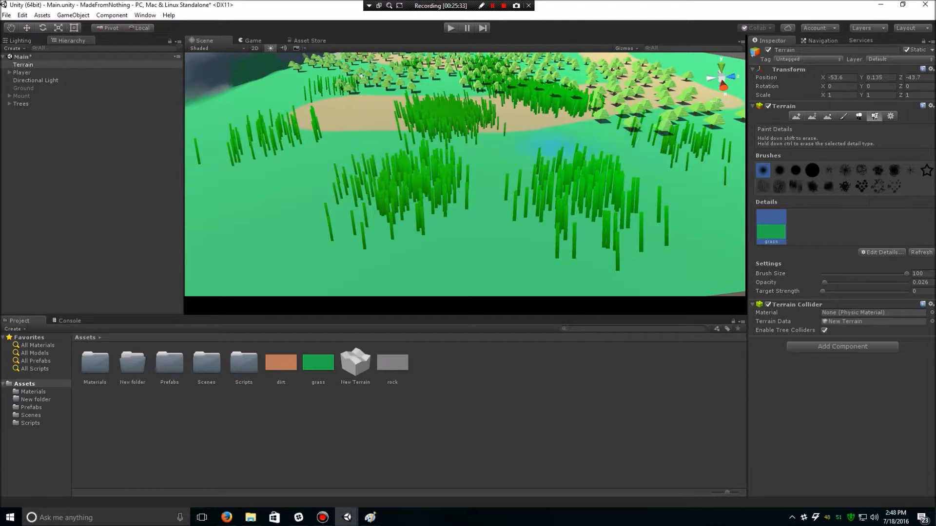
{"action": "left_click", "coordinate": [920, 291]}
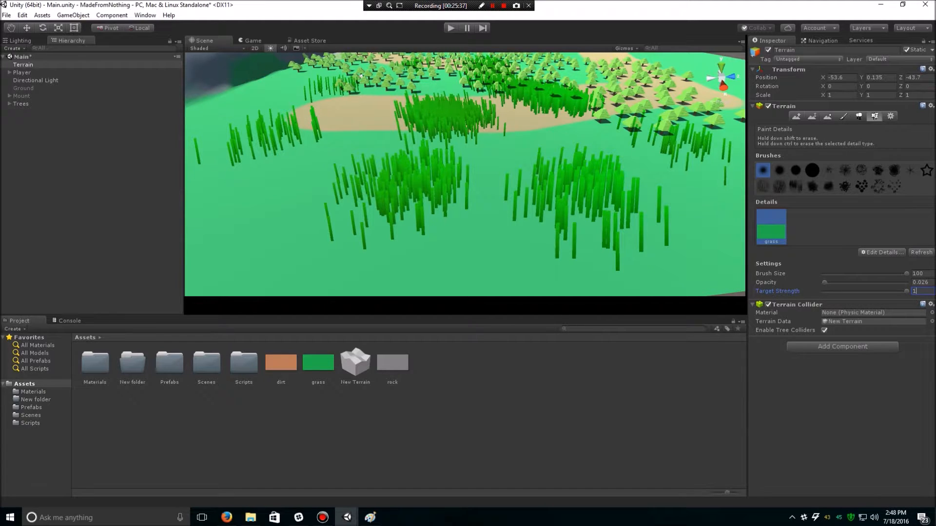
{"action": "type", "text": ".05"}
{"action": "left_click", "coordinate": [527, 134]}
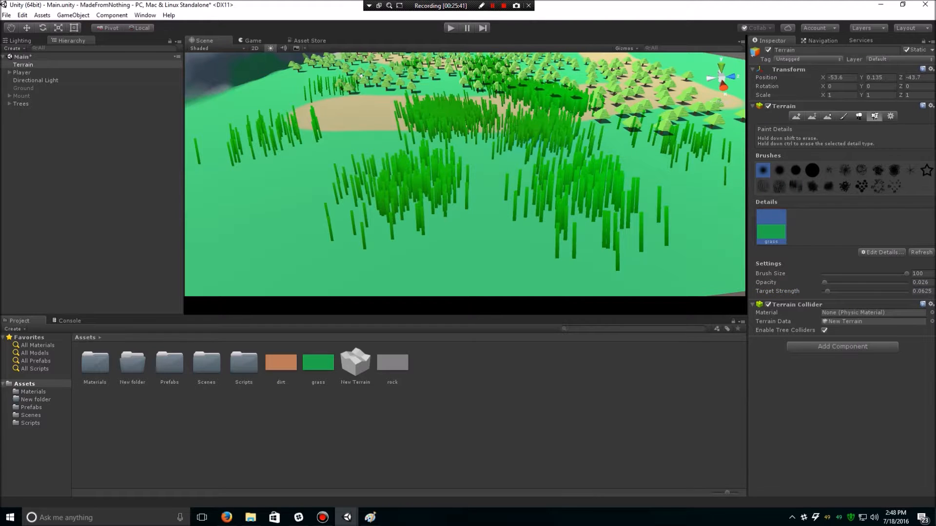
Undo the sparse grass patches painted around the near dirt path and the forest's edge
{"action": "key", "text": "ctrl+z"}
{"action": "key", "text": "ctrl+z"}
{"action": "key", "text": "ctrl+z"}
{"action": "key", "text": "ctrl+z"}
{"action": "key", "text": "ctrl+z"}
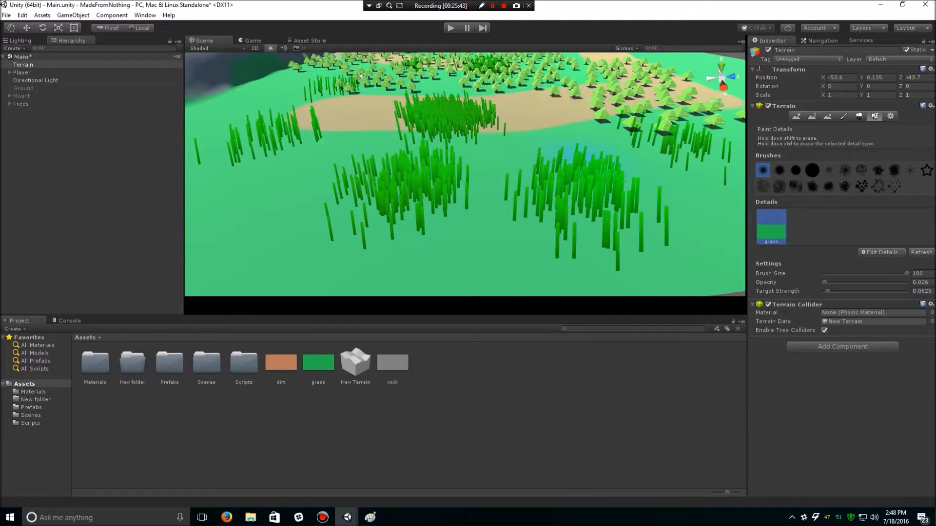
{"action": "key", "text": "ctrl+z"}
{"action": "key", "text": "ctrl+z"}
{"action": "key", "text": "ctrl+z"}
{"action": "key", "text": "ctrl+z"}
{"action": "key", "text": "ctrl+z"}
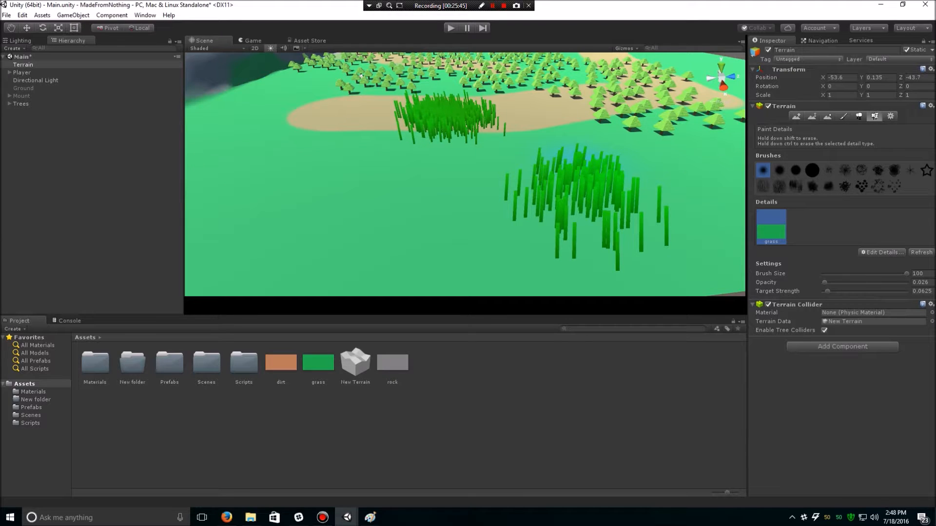
Paint scattered grass over the near ground, forest and dirt paths up to the mountains with opacity 0.026 and target strength 0.0625
{"action": "key", "text": "ctrl+y"}
{"action": "key", "text": "ctrl+y"}
{"action": "key", "text": "ctrl+y"}
{"action": "key", "text": "ctrl+y"}
{"action": "key", "text": "ctrl+y"}
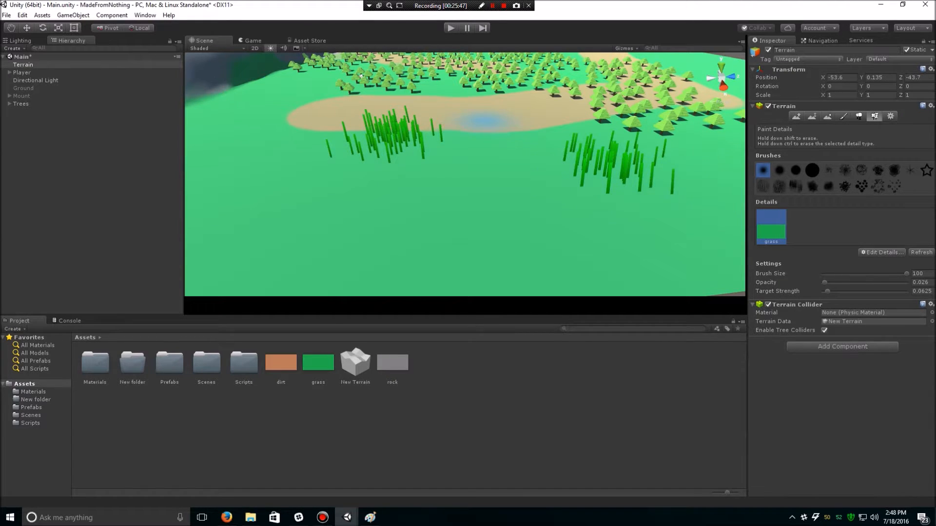
{"action": "left_click", "coordinate": [277, 111]}
{"action": "left_click", "coordinate": [350, 87]}
{"action": "left_click", "coordinate": [405, 59]}
{"action": "mouse_move", "coordinate": [533, 92]}
{"action": "middle_mouse_down"}
{"action": "mouse_move", "coordinate": [547, 116]}
{"action": "mouse_move", "coordinate": [554, 168]}
{"action": "middle_mouse_up"}
{"action": "left_click", "coordinate": [555, 168]}
{"action": "key", "text": "ctrl+y"}
{"action": "key", "text": "ctrl+y"}
{"action": "key", "text": "ctrl+y"}
{"action": "key", "text": "ctrl+y"}
{"action": "key", "text": "ctrl+y"}
{"action": "key", "text": "ctrl+y"}
{"action": "key", "text": "ctrl+y"}
{"action": "key", "text": "ctrl+y"}
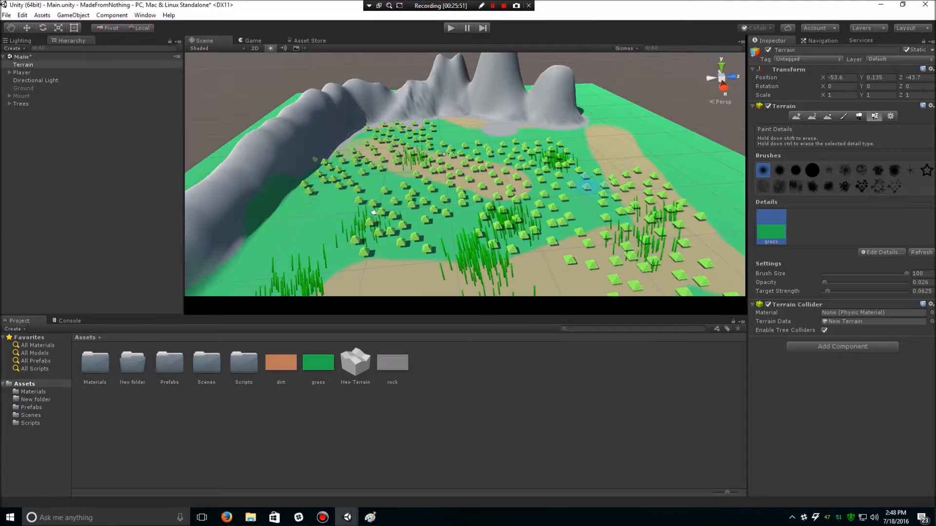
{"action": "key", "text": "ctrl+y"}
{"action": "key", "text": "ctrl+y"}
{"action": "key", "text": "ctrl+y"}
{"action": "key", "text": "ctrl+y"}
{"action": "key", "text": "ctrl+y"}
{"action": "key", "text": "ctrl+y"}
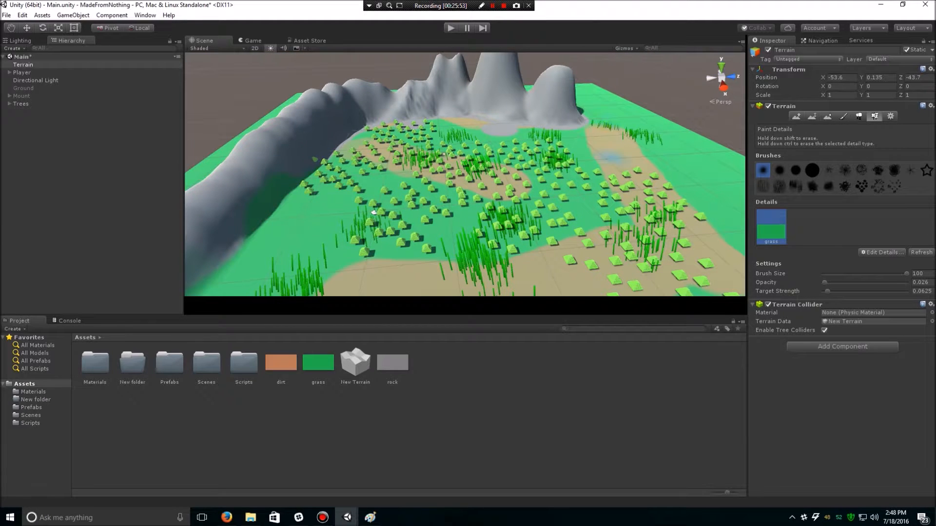
{"action": "key", "text": "ctrl+y"}
{"action": "key", "text": "ctrl+y"}
{"action": "key", "text": "ctrl+y"}
{"action": "key", "text": "ctrl+y"}
{"action": "key", "text": "ctrl+y"}
{"action": "key", "text": "ctrl+y"}
{"action": "key", "text": "ctrl+y"}
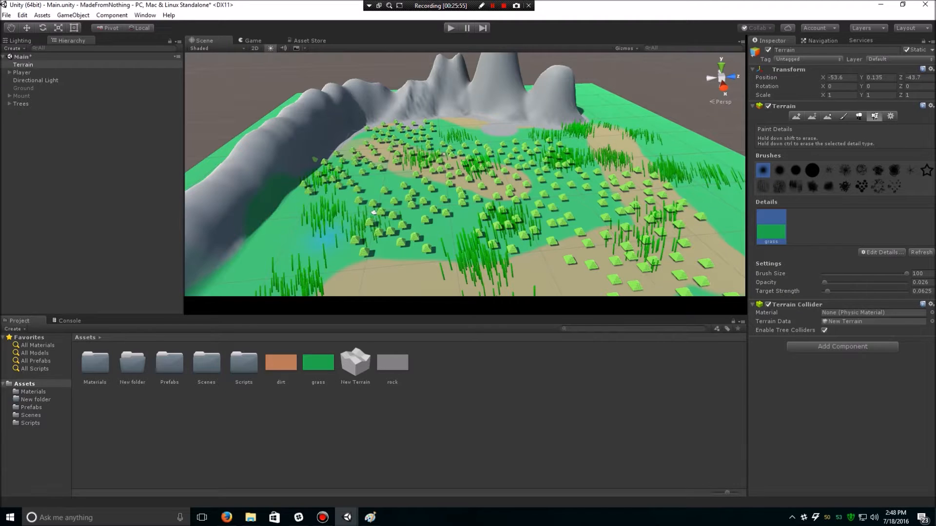
{"action": "key", "text": "ctrl+y"}
{"action": "key", "text": "ctrl+y"}
{"action": "key", "text": "ctrl+y"}
{"action": "key", "text": "ctrl+y"}
{"action": "key", "text": "ctrl+y"}
{"action": "key", "text": "ctrl+y"}
{"action": "key", "text": "ctrl+y"}
{"action": "key", "text": "ctrl+y"}
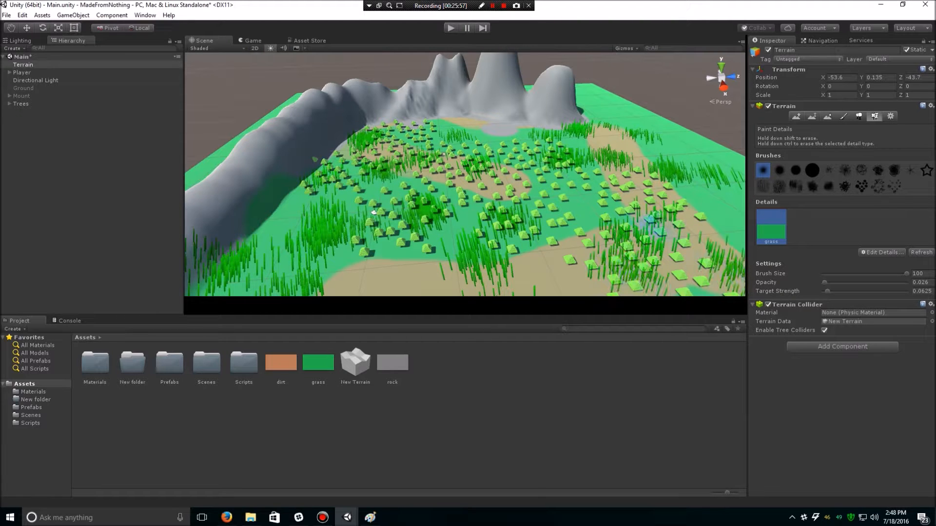
{"action": "key", "text": "ctrl+y"}
{"action": "key", "text": "ctrl+y"}
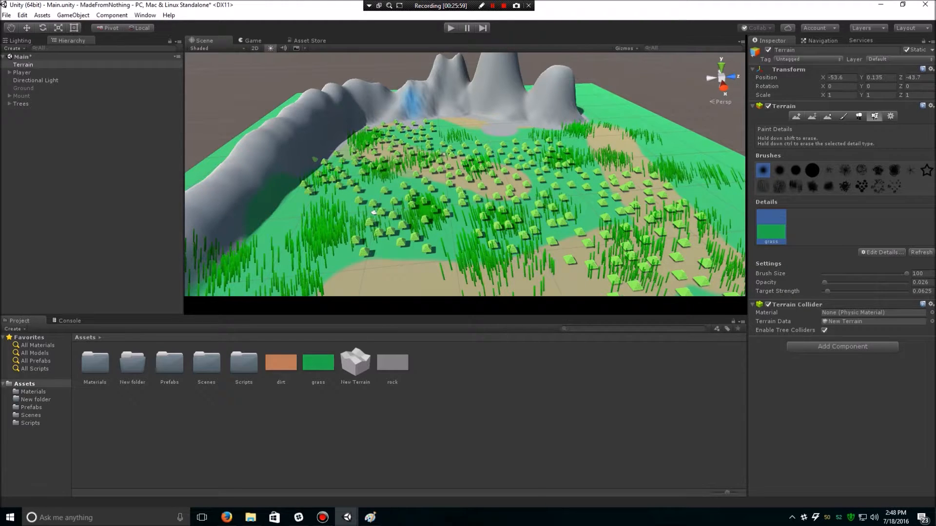
Play the scene in the Game view, walk through the grass and trees to check the blades' size, and stop it
{"action": "left_click", "coordinate": [252, 40]}
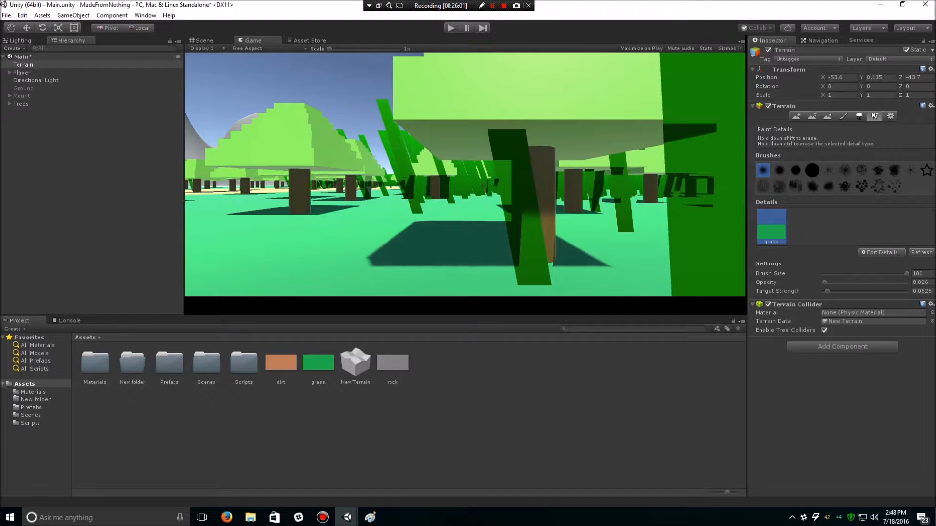
{"action": "key", "text": "ctrl+p"}
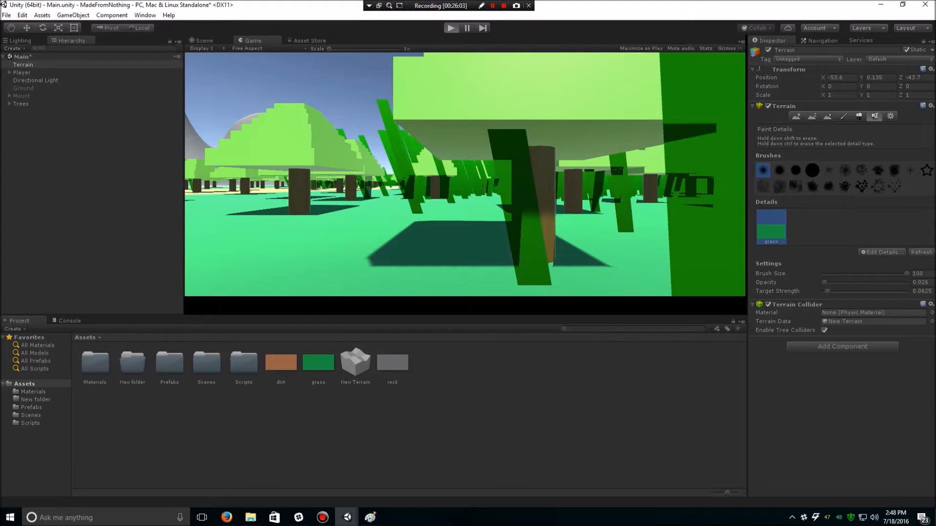
{"action": "key", "text": "w"}
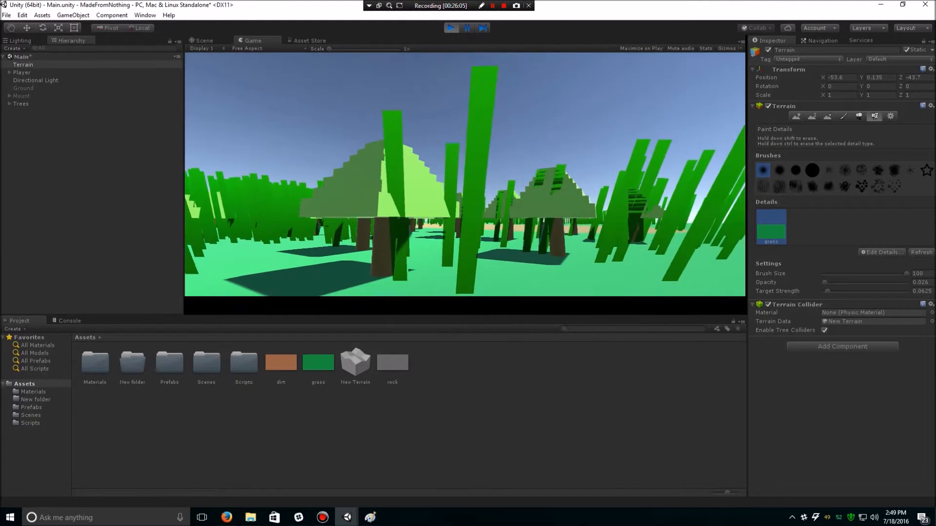
{"action": "key", "text": "w"}
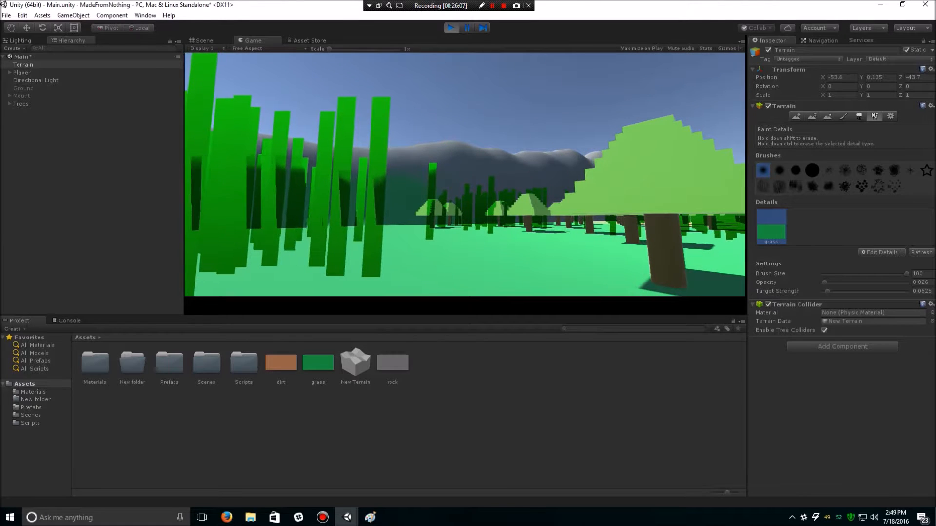
{"action": "key", "text": "w"}
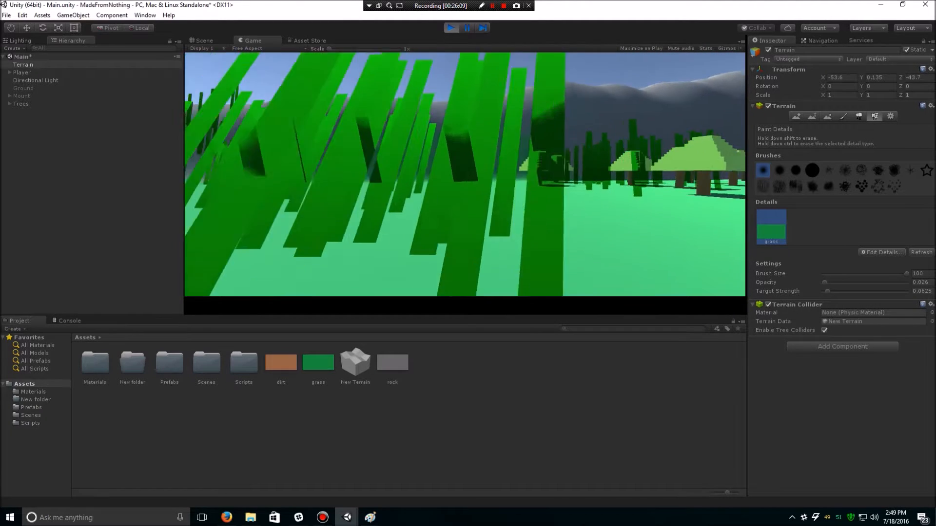
{"action": "key", "text": "w"}
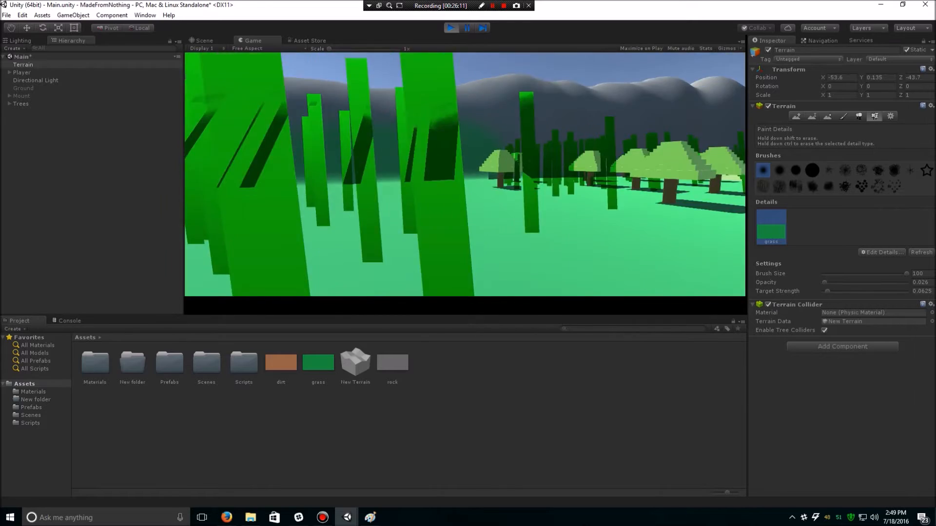
{"action": "key", "text": "w"}
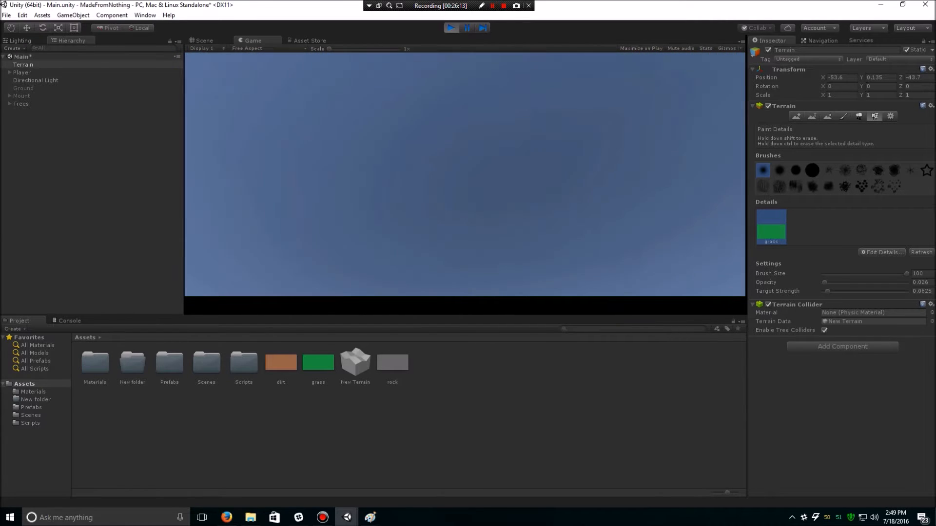
{"action": "key", "text": "ctrl+p"}
Remove the grass detail from the terrain and begin a new grass texture detail with grass as its detail texture
{"action": "left_click", "coordinate": [881, 252]}
{"action": "left_click", "coordinate": [872, 284]}
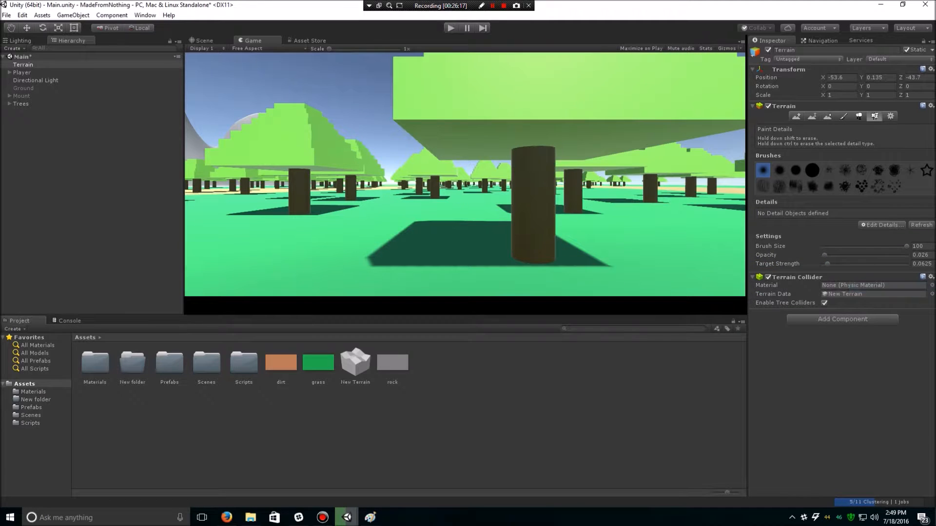
{"action": "left_click", "coordinate": [882, 225]}
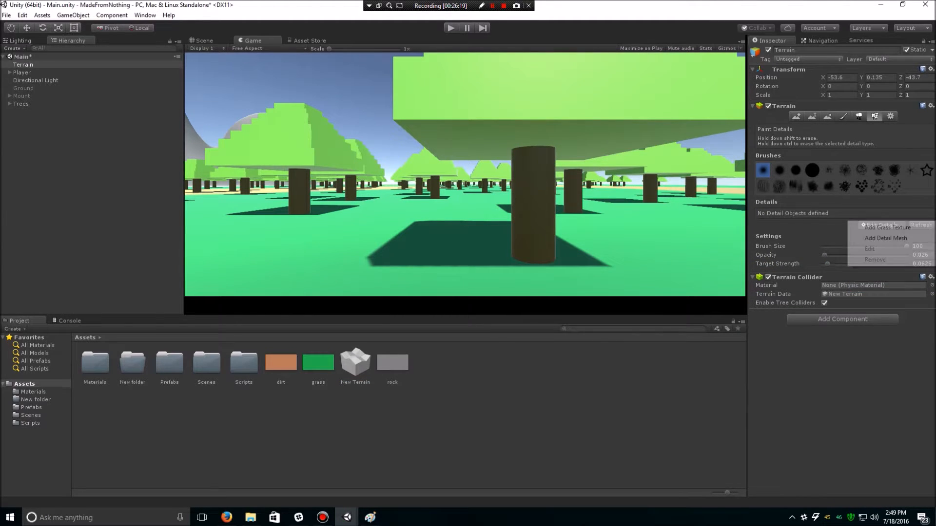
{"action": "left_click", "coordinate": [884, 227]}
{"action": "left_click_drag", "start_coordinate": [318, 362], "coordinate": [132, 28]}
{"action": "left_click", "coordinate": [133, 29]}
Set the new grass texture's minimum and maximum width to 0.1 and both heights to 0.4, and add it
{"action": "left_click", "coordinate": [136, 38]}
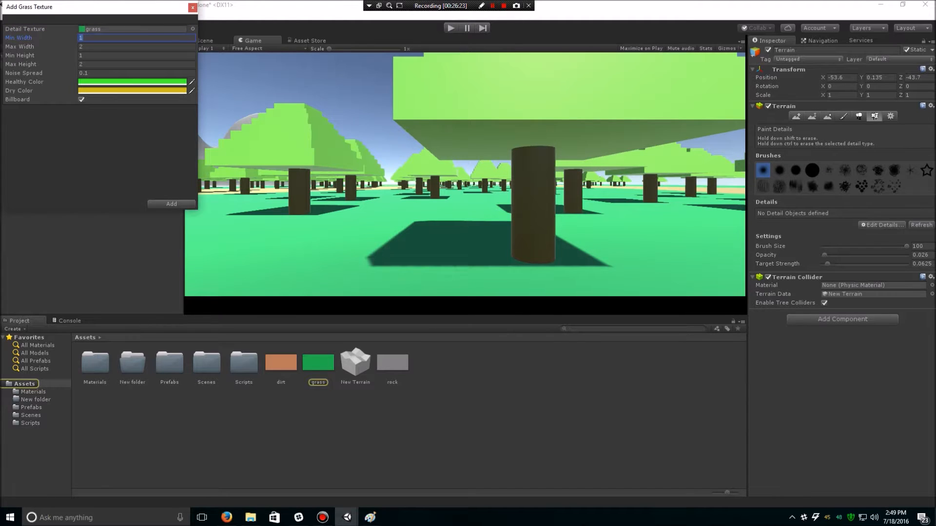
{"action": "key", "text": "Tab"}
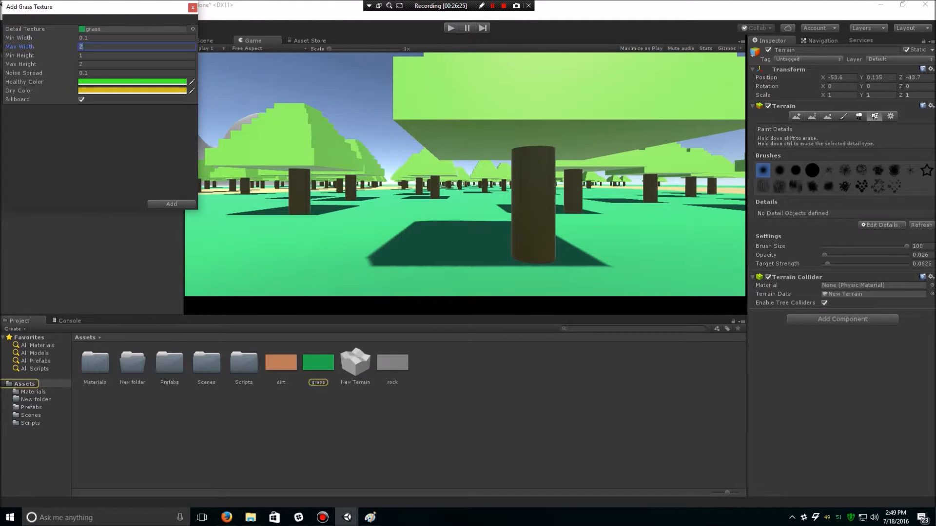
{"action": "type", "text": "0.1"}
{"action": "key", "text": "Tab"}
{"action": "type", "text": ".4"}
{"action": "key", "text": "Tab"}
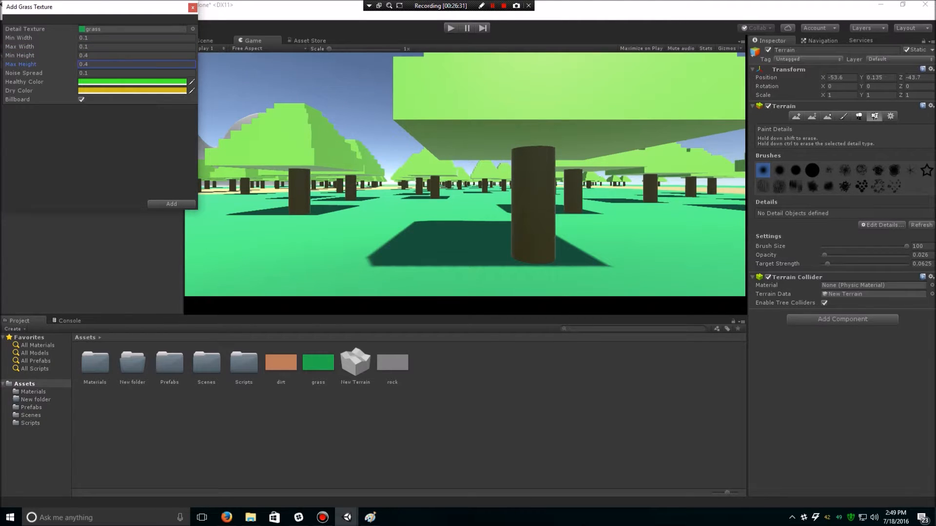
{"action": "key", "text": "Return"}
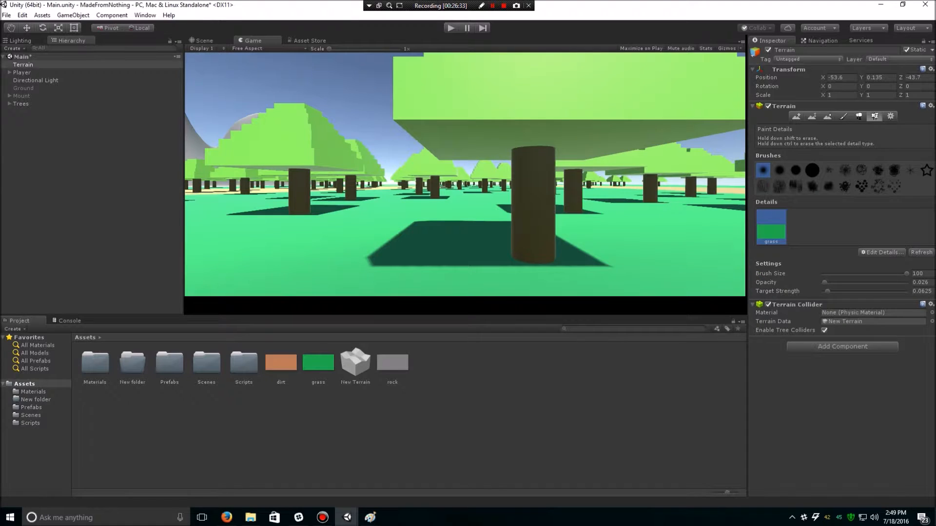
Paint scattered grass over the forest, dirt paths, near ground and the foot of the long mountain ridge
{"action": "left_click", "coordinate": [205, 41]}
{"action": "mouse_move", "coordinate": [381, 151]}
{"action": "left_mouse_down"}
{"action": "mouse_move", "coordinate": [386, 219]}
{"action": "mouse_move", "coordinate": [478, 170]}
{"action": "mouse_move", "coordinate": [443, 212]}
{"action": "left_mouse_up"}
{"action": "left_click", "coordinate": [253, 40]}
{"action": "left_click", "coordinate": [204, 41]}
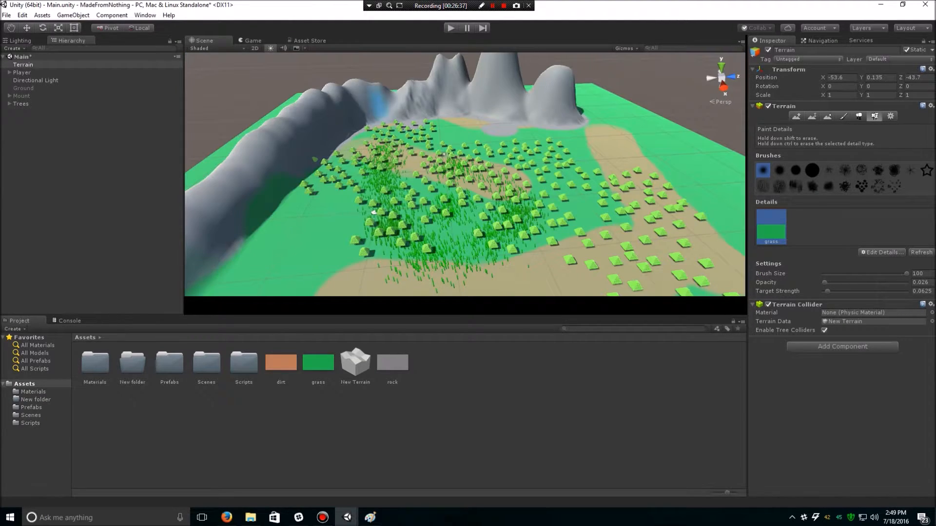
{"action": "mouse_move", "coordinate": [371, 158]}
{"action": "left_mouse_down"}
{"action": "mouse_move", "coordinate": [334, 219]}
{"action": "mouse_move", "coordinate": [319, 226]}
{"action": "mouse_move", "coordinate": [469, 144]}
{"action": "mouse_move", "coordinate": [485, 146]}
{"action": "mouse_move", "coordinate": [564, 261]}
{"action": "mouse_move", "coordinate": [634, 239]}
{"action": "left_mouse_up"}
{"action": "mouse_move", "coordinate": [476, 152]}
{"action": "left_mouse_down"}
{"action": "mouse_move", "coordinate": [554, 211]}
{"action": "mouse_move", "coordinate": [507, 253]}
{"action": "left_mouse_up"}
{"action": "middle_click_drag", "start_coordinate": [508, 253], "coordinate": [560, 159]}
{"action": "scroll", "coordinate": [451, 186], "scroll_direction": "down", "scroll_amount": 5}
{"action": "scroll", "coordinate": [451, 186], "scroll_direction": "down", "scroll_amount": 3}
{"action": "mouse_move", "coordinate": [451, 187]}
{"action": "left_mouse_down"}
{"action": "mouse_move", "coordinate": [417, 251]}
{"action": "mouse_move", "coordinate": [539, 194]}
{"action": "mouse_move", "coordinate": [632, 213]}
{"action": "mouse_move", "coordinate": [716, 207]}
{"action": "mouse_move", "coordinate": [687, 160]}
{"action": "left_mouse_up"}
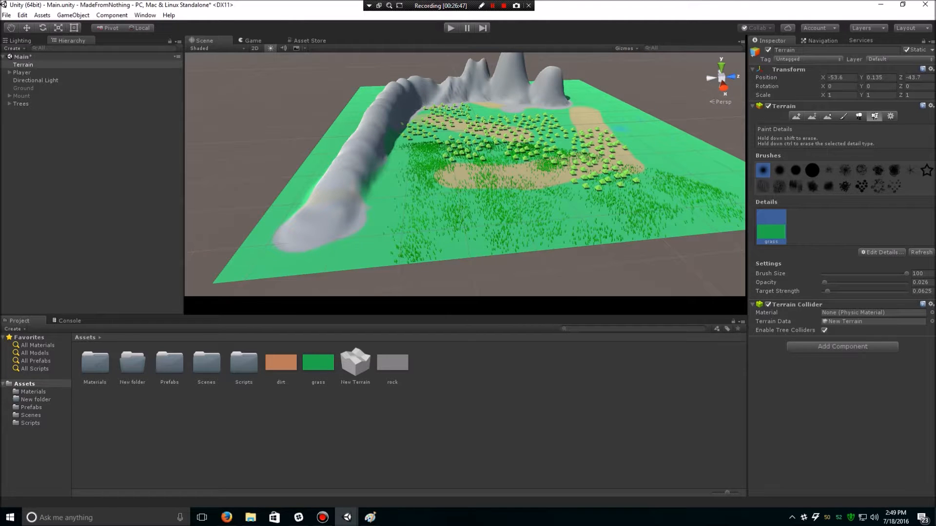
{"action": "mouse_move", "coordinate": [396, 175]}
{"action": "left_mouse_down"}
{"action": "mouse_move", "coordinate": [390, 209]}
{"action": "mouse_move", "coordinate": [455, 181]}
{"action": "left_mouse_up"}
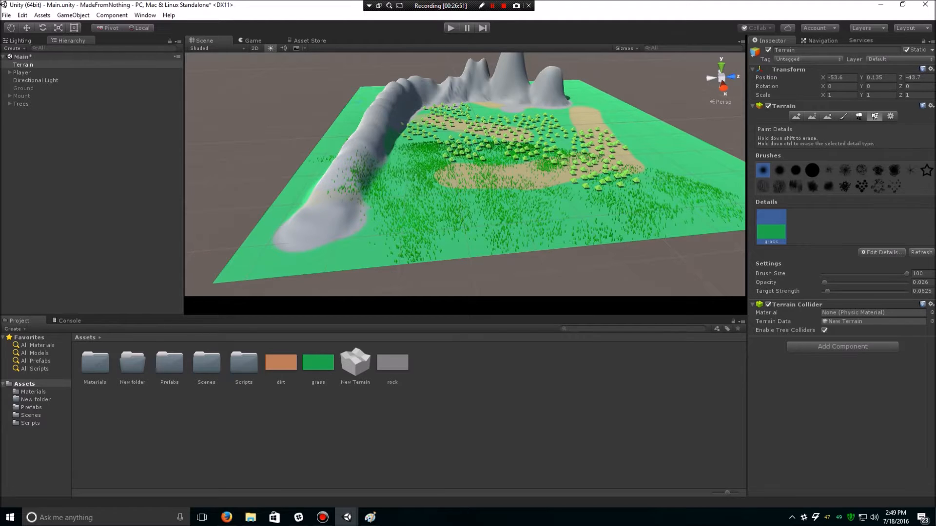
Show the Game view and set the grass detail's minimum height to 0.3
{"action": "key", "text": "ctrl+2"}
{"action": "left_click", "coordinate": [882, 252]}
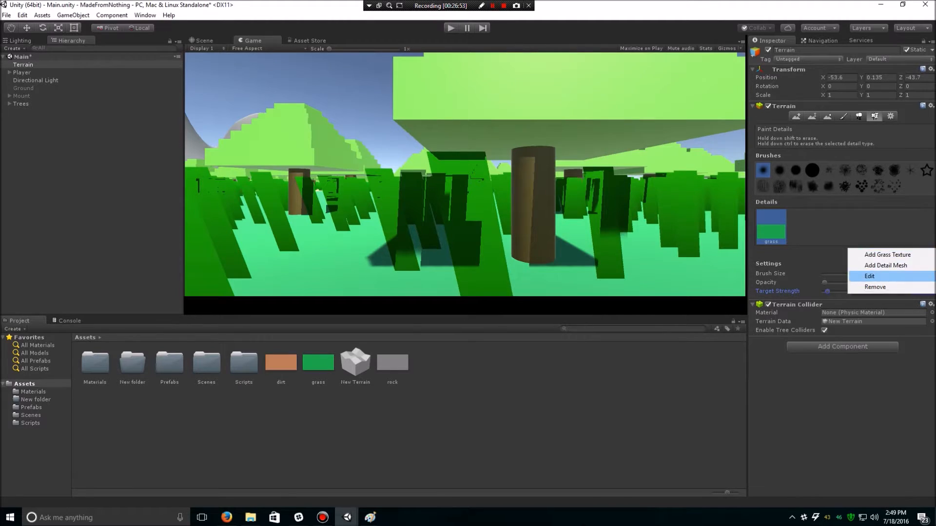
{"action": "left_click", "coordinate": [872, 276]}
{"action": "left_click", "coordinate": [136, 55]}
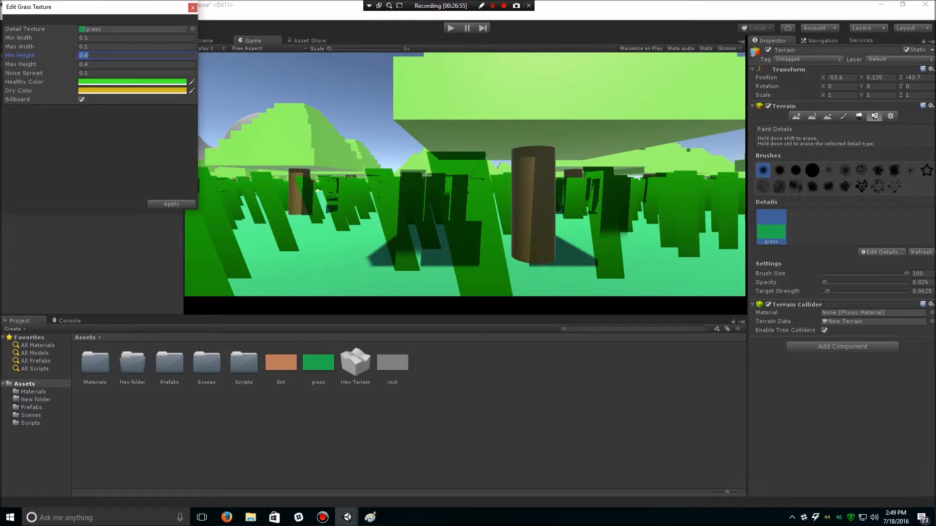
{"action": "key", "text": "BackSpace"}
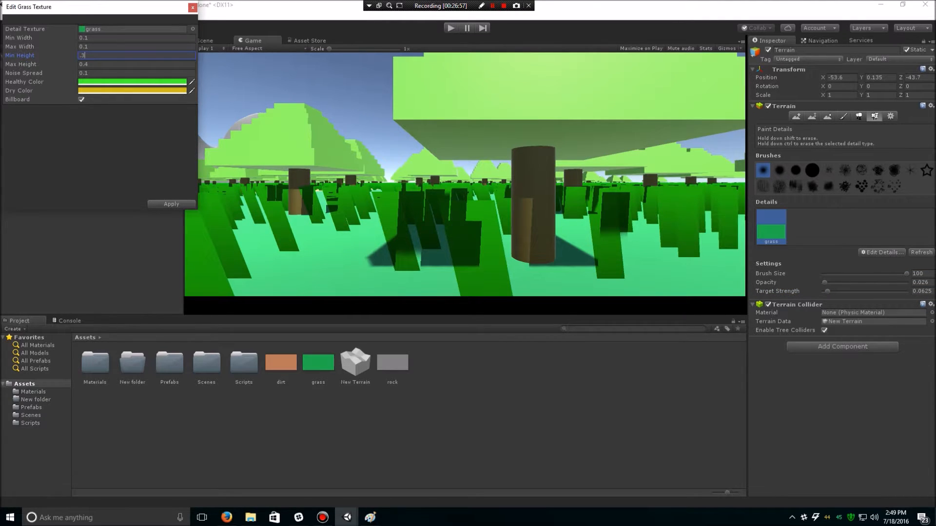
{"action": "left_click", "coordinate": [170, 203]}
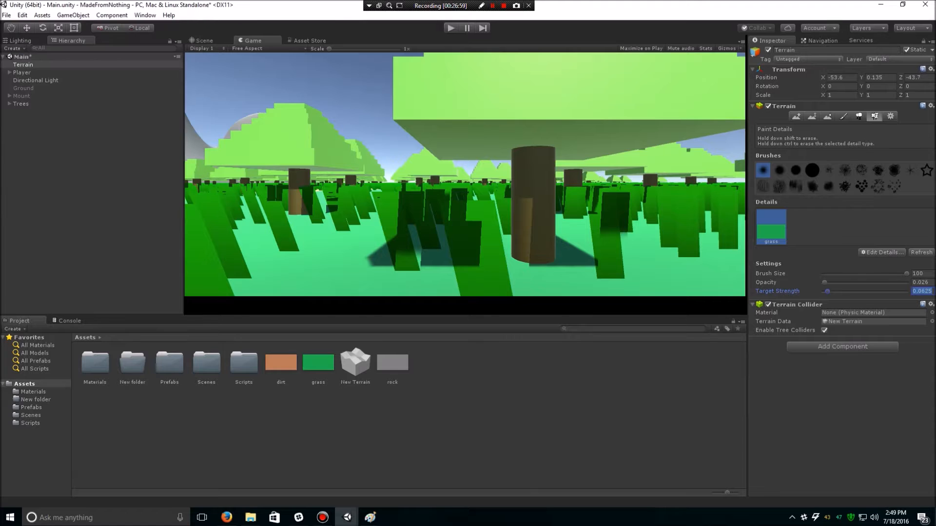
Play the scene, walk among the trees to check the grass blades' height, and stop it
{"action": "left_click", "coordinate": [451, 28]}
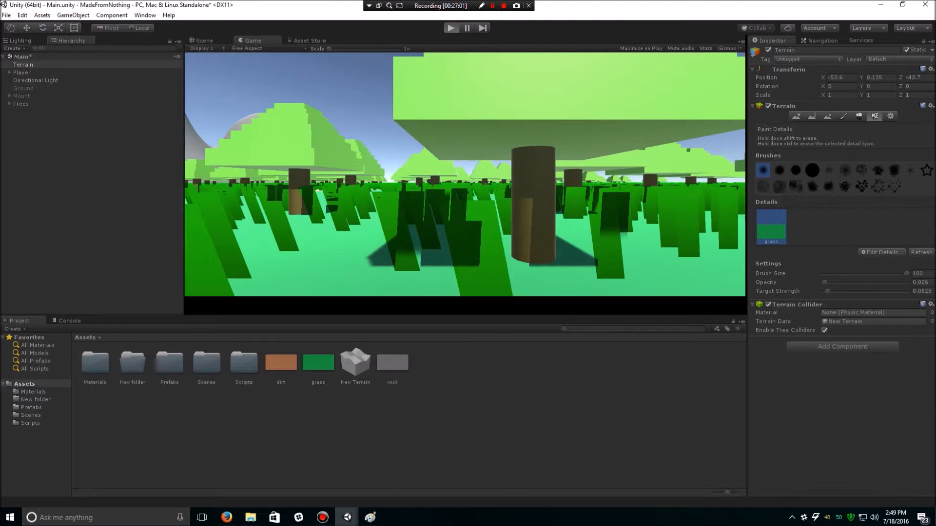
{"action": "key", "text": "w"}
{"action": "key", "text": "w"}
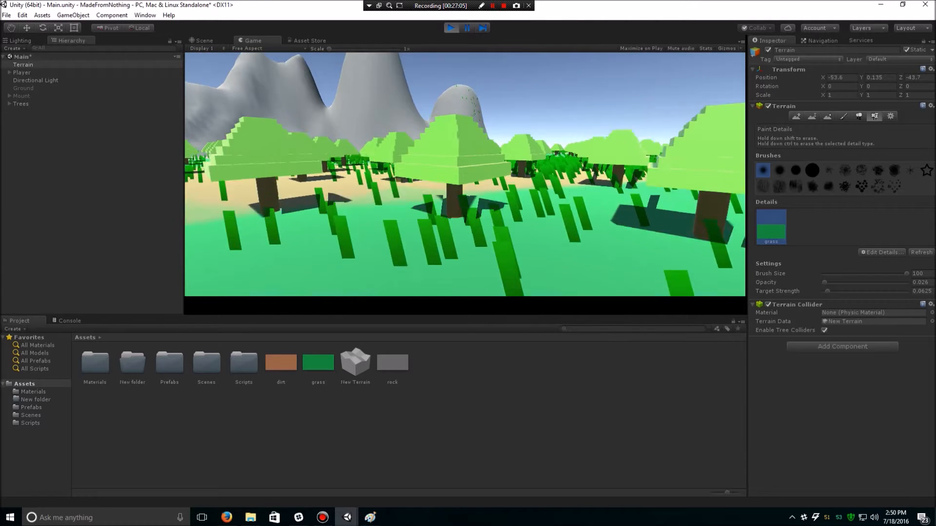
{"action": "key", "text": "w"}
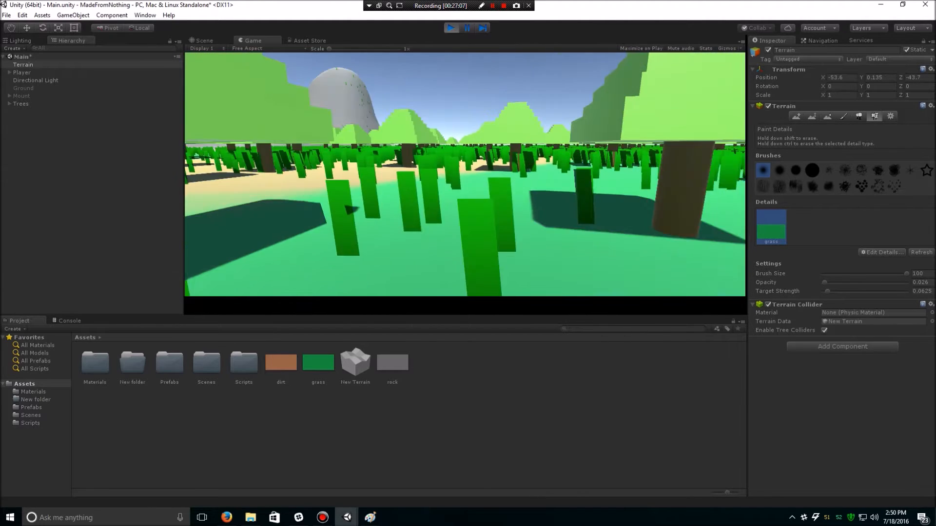
{"action": "key", "text": "ctrl+p"}
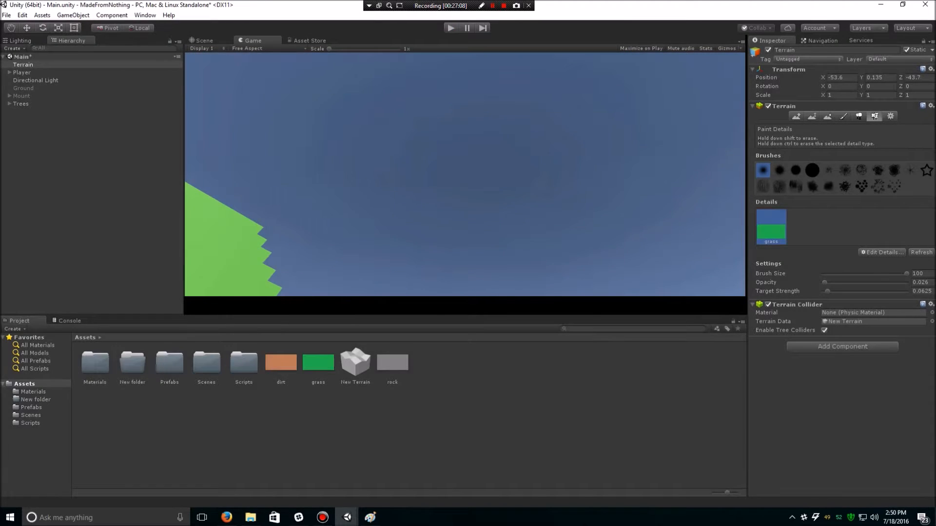
Edit the grass detail, set its minimum width to 0 and apply the change
{"action": "left_click", "coordinate": [882, 252]}
{"action": "left_click", "coordinate": [872, 276]}
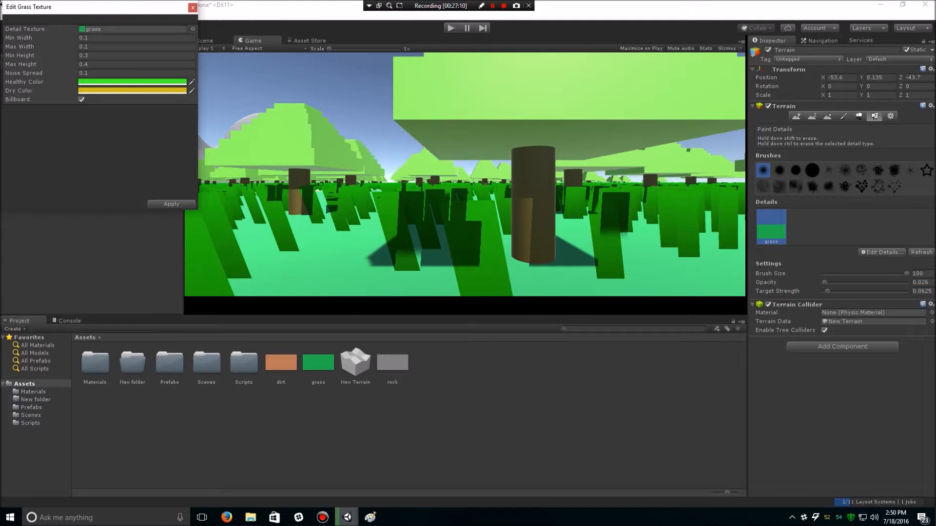
{"action": "left_click", "coordinate": [137, 37]}
{"action": "type", "text": ".06"}
{"action": "key", "text": "BackSpace"}
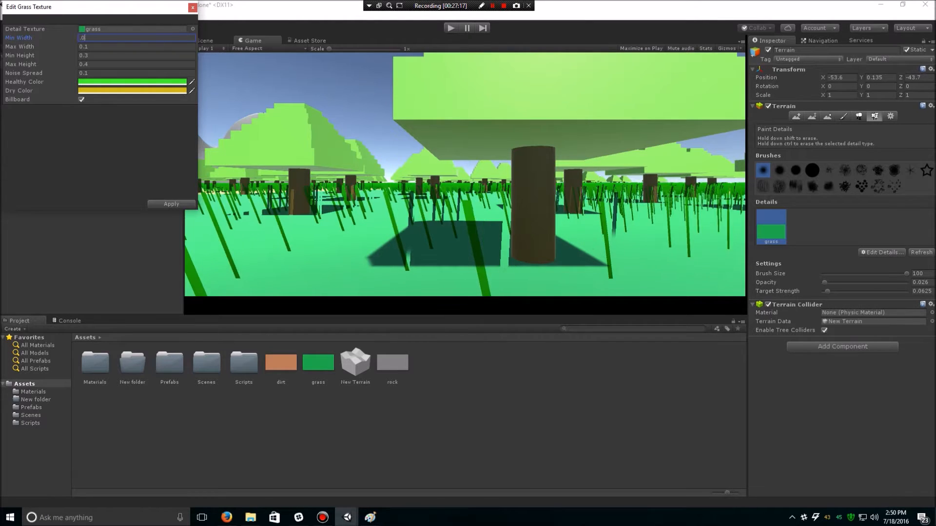
{"action": "left_click", "coordinate": [171, 204]}
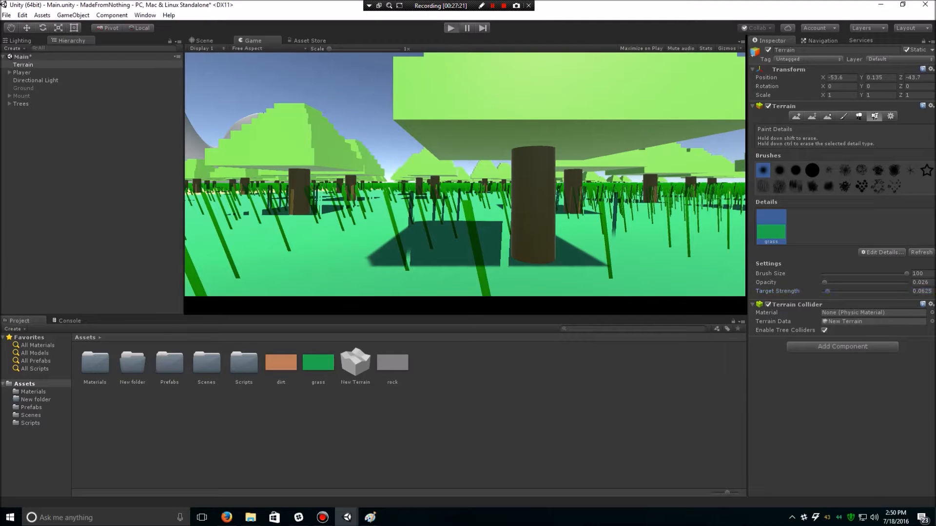
Play the scene, walk and jump through the forest to check the thinner grass, and stop it
{"action": "key", "text": "ctrl+p"}
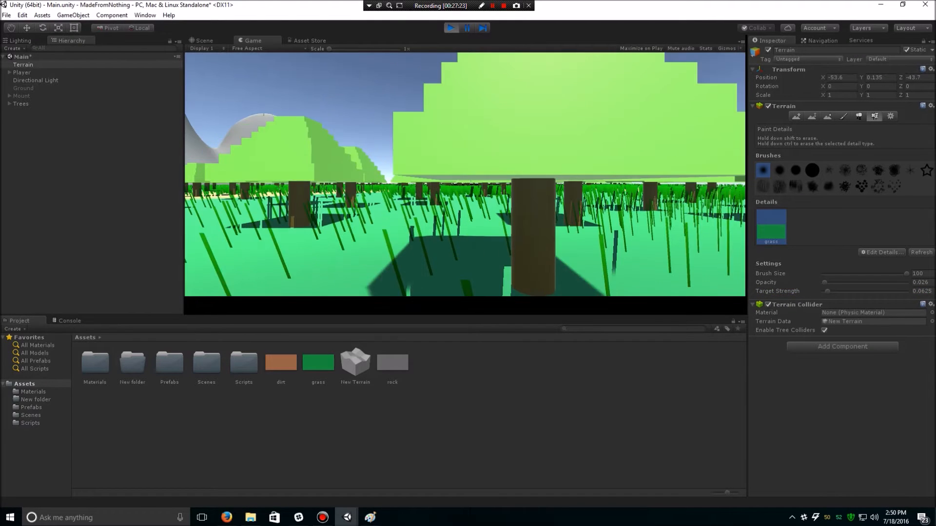
{"action": "key", "text": "w"}
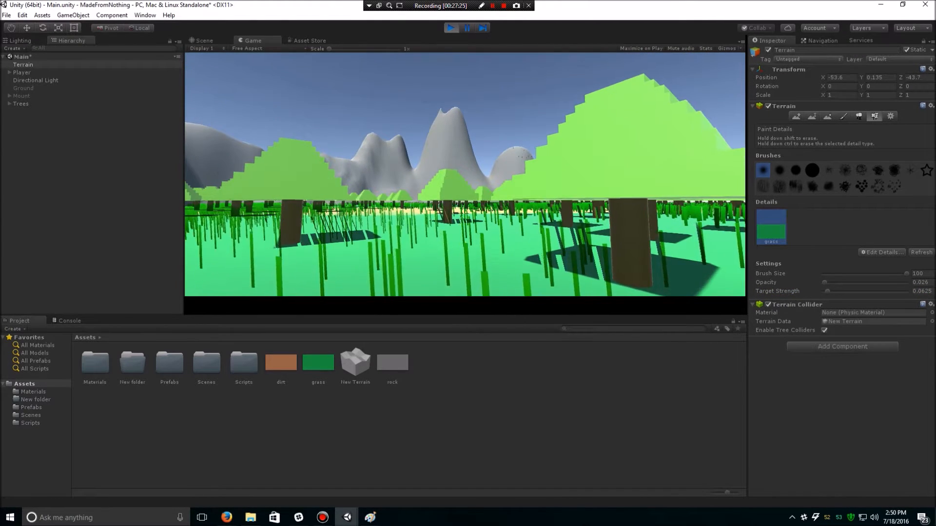
{"action": "key", "text": "space"}
{"action": "key", "text": "w"}
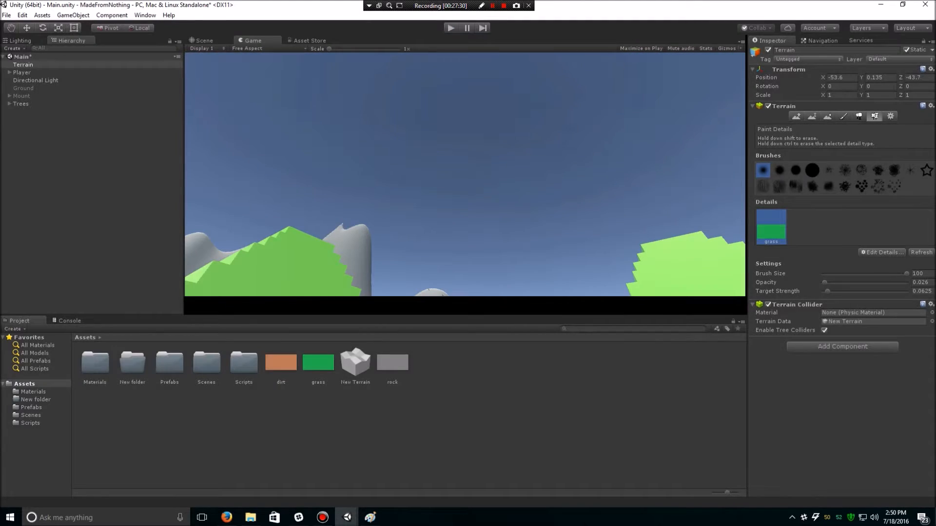
Edit the grass detail, try several maximum widths, settle on 0.06 and apply it
{"action": "left_click", "coordinate": [882, 252]}
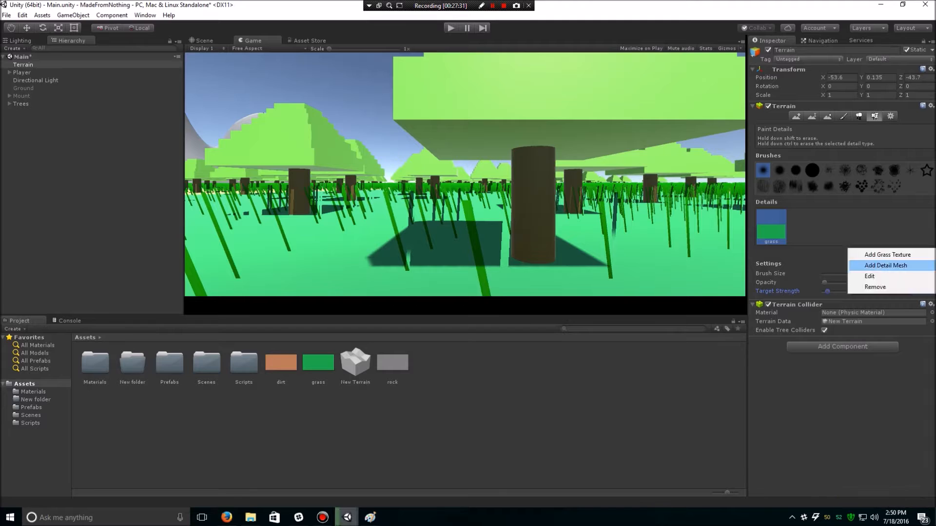
{"action": "left_click", "coordinate": [865, 276]}
{"action": "left_click", "coordinate": [84, 47]}
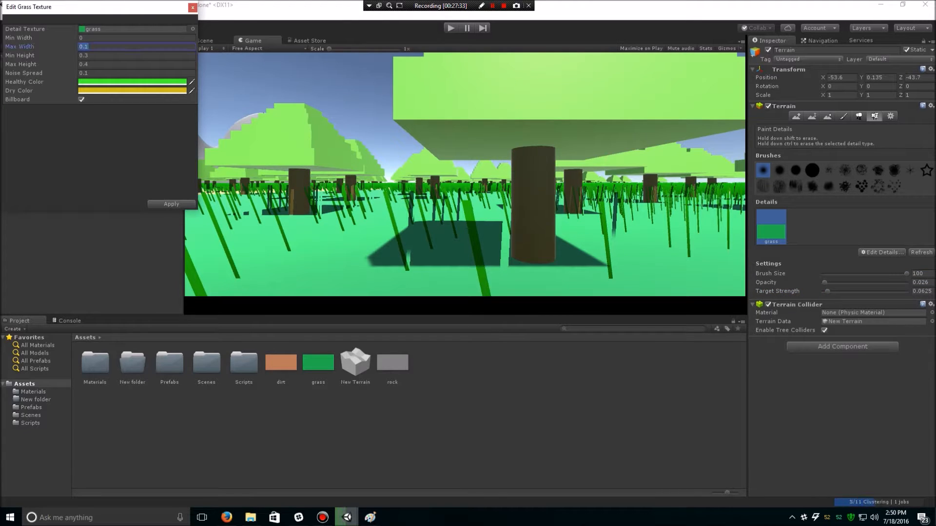
{"action": "type", "text": "0"}
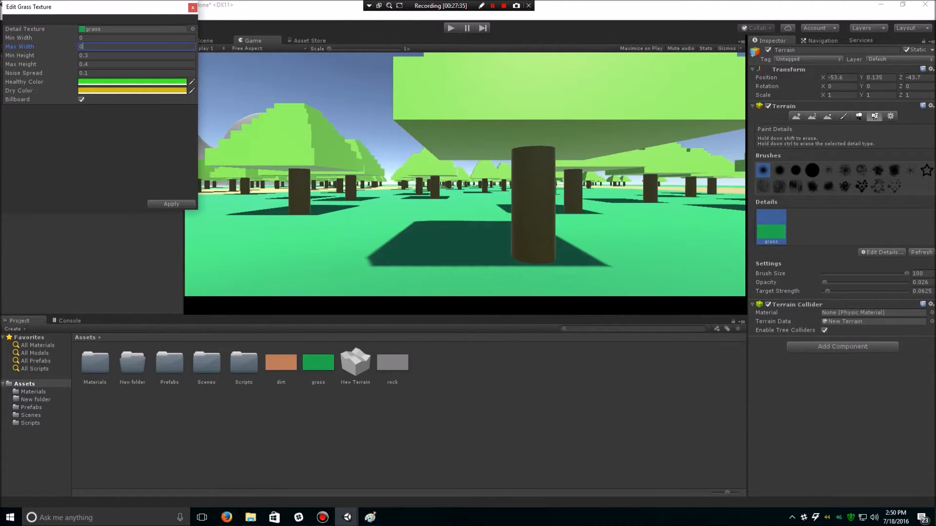
{"action": "type", "text": "0.1"}
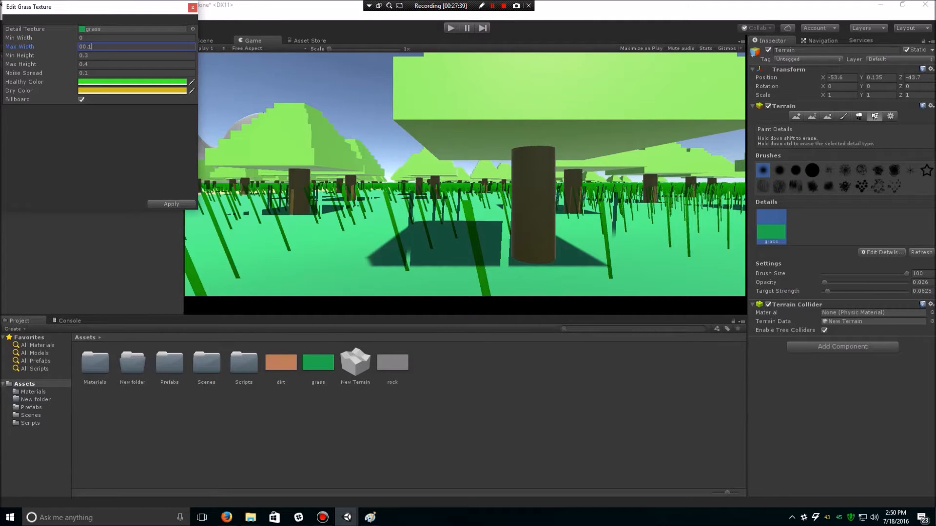
{"action": "key", "text": "BackSpace"}
{"action": "key", "text": "BackSpace"}
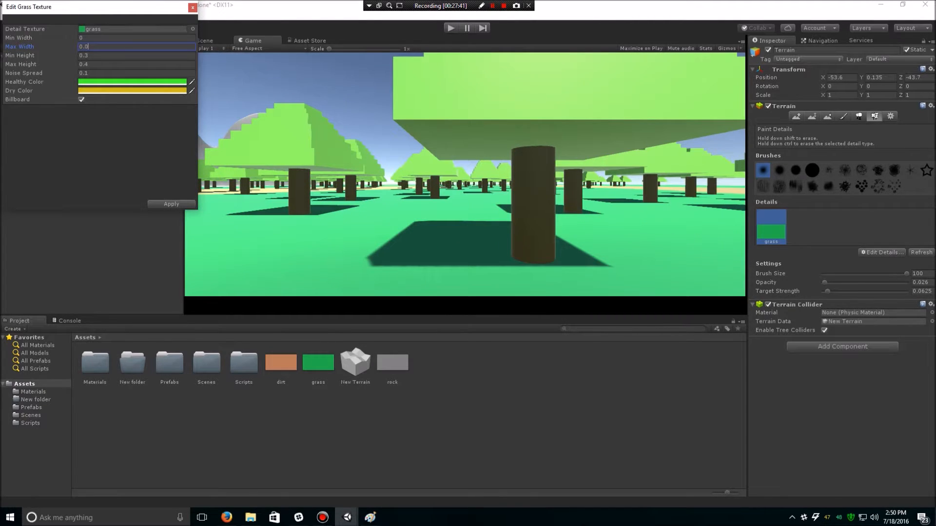
{"action": "type", "text": "1"}
{"action": "key", "text": "BackSpace"}
{"action": "type", "text": "4"}
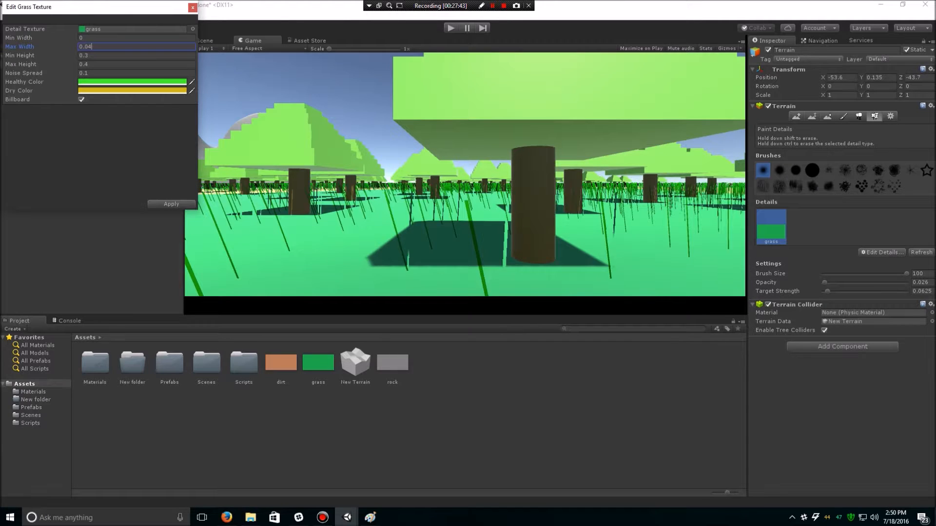
{"action": "key", "text": "BackSpace"}
{"action": "type", "text": "6"}
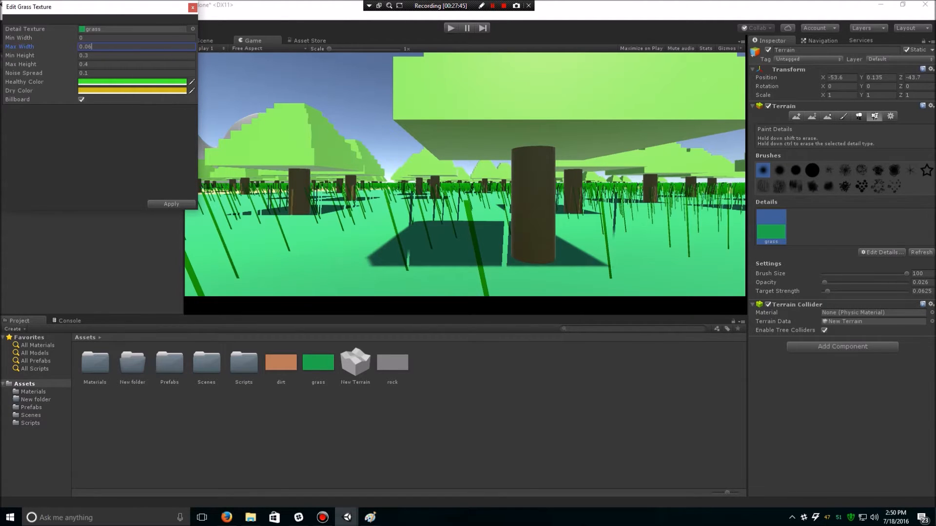
{"action": "left_click", "coordinate": [171, 204]}
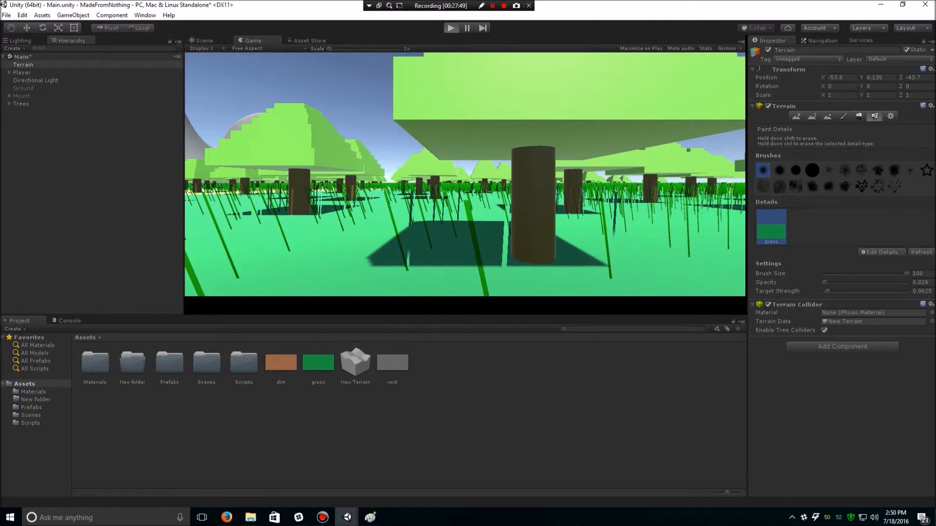
Play the scene, walk through the grass to check the blades' width, stop it and return to the Scene view
{"action": "key", "text": "ctrl+p"}
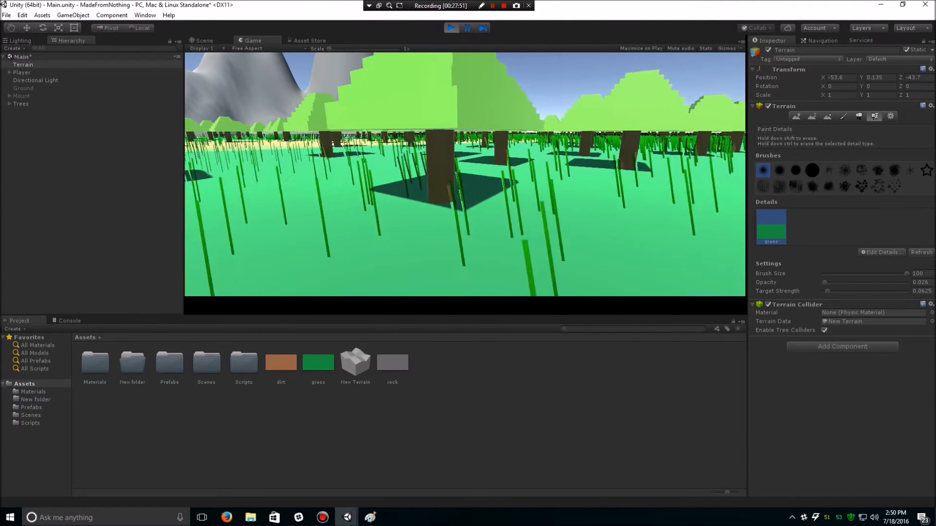
{"action": "key", "text": "w"}
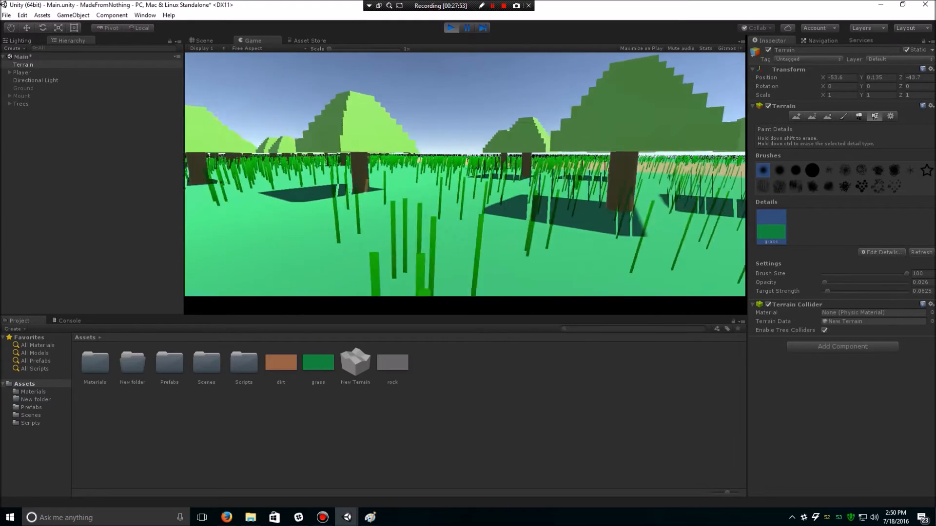
{"action": "key", "text": "w"}
{"action": "key", "text": "w"}
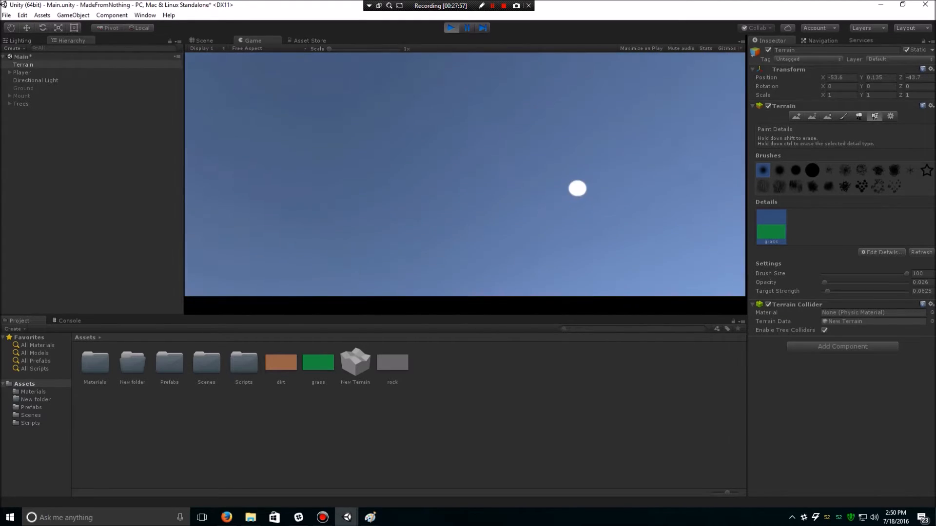
{"action": "key", "text": "ctrl+p"}
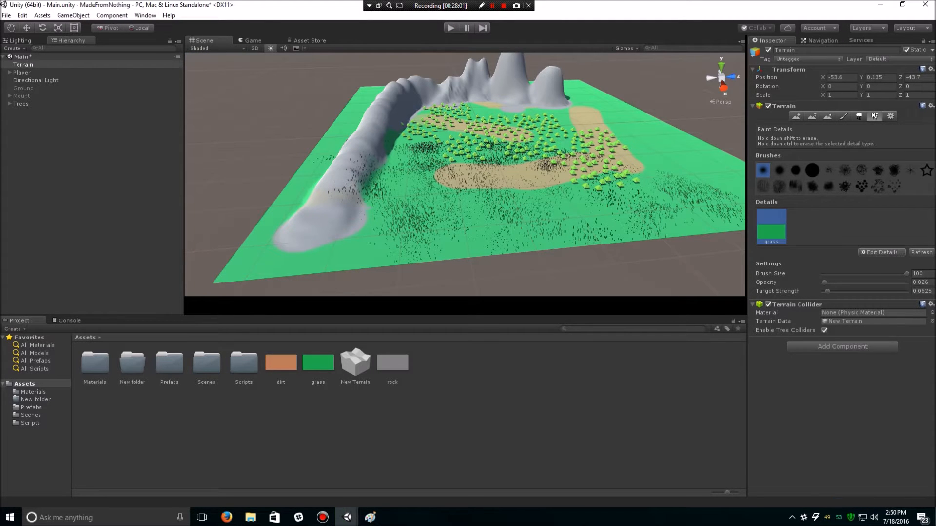
Enable the Mount object to view it on the terrain, and disable it again
{"action": "left_click", "coordinate": [21, 96]}
{"action": "left_click", "coordinate": [768, 50]}
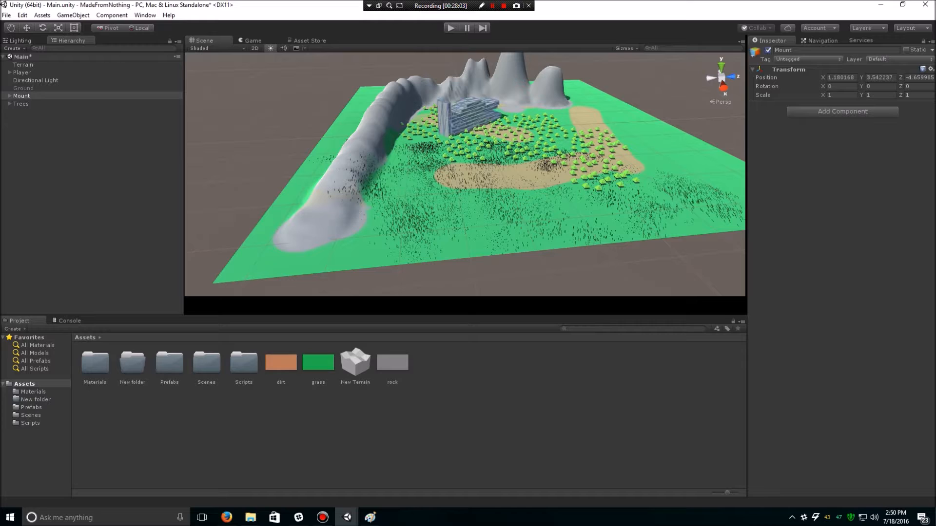
{"action": "left_click", "coordinate": [768, 49]}
{"action": "left_click", "coordinate": [22, 95]}
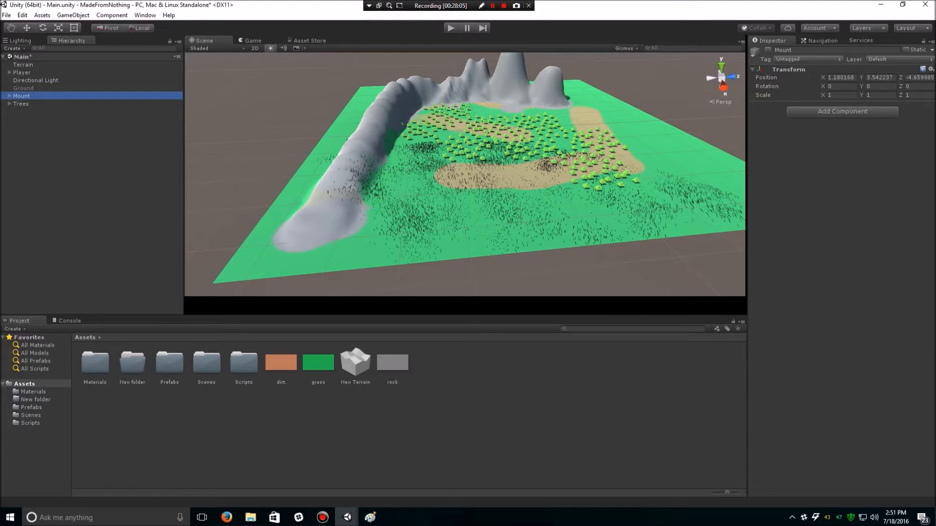
Delete the Mount object from the scene and save the scene
{"action": "key", "text": "Delete"}
{"action": "left_click", "coordinate": [6, 14]}
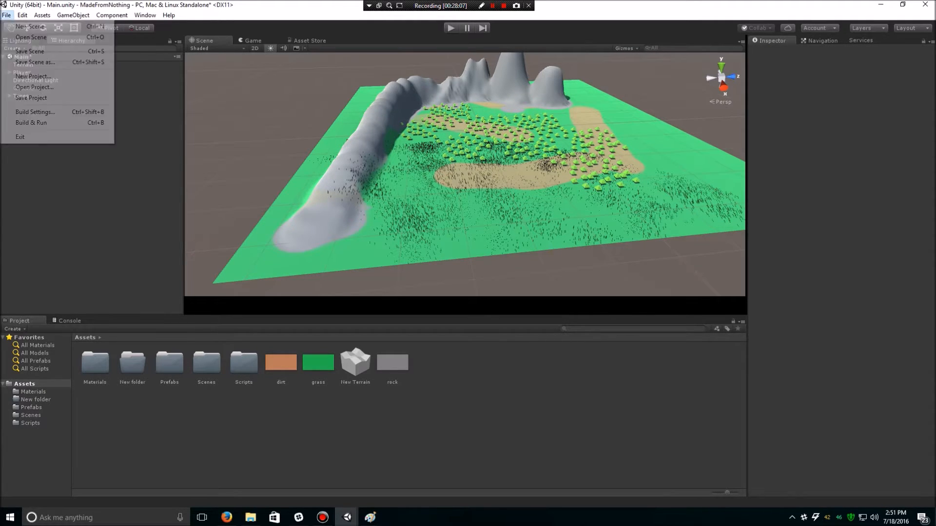
{"action": "left_click", "coordinate": [30, 50]}
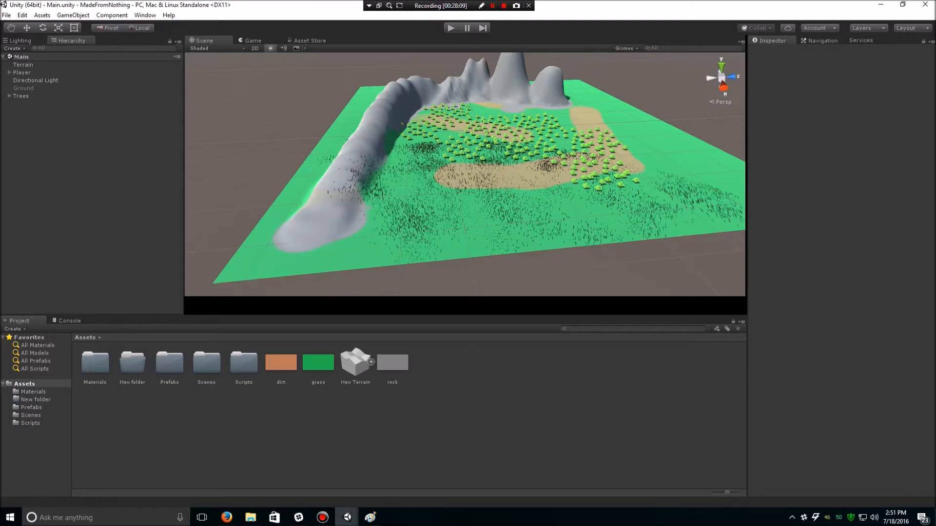
Create a 3D sphere in the scene and frame it in the Scene view
{"action": "scroll", "coordinate": [453, 127], "scroll_direction": "up", "scroll_amount": 6}
{"action": "middle_click_drag", "start_coordinate": [454, 126], "coordinate": [375, 84]}
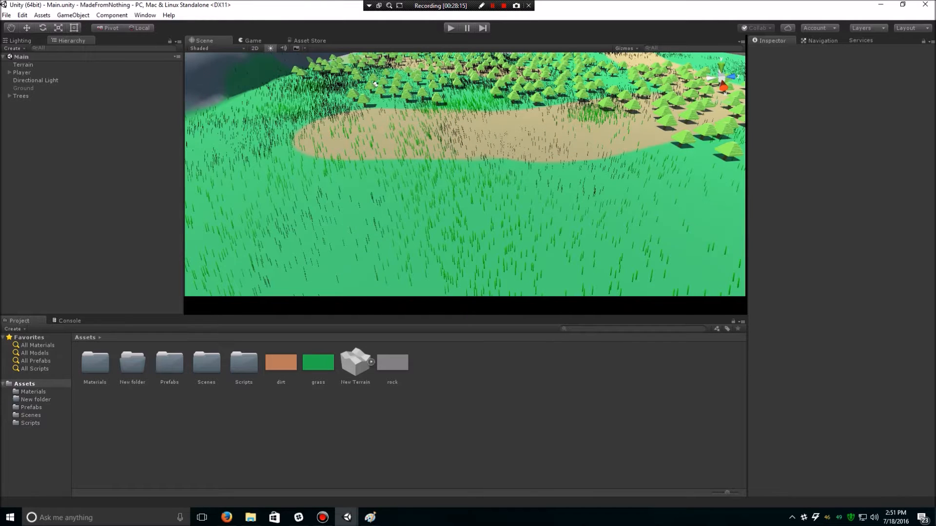
{"action": "left_click", "coordinate": [12, 48]}
{"action": "mouse_move", "coordinate": [31, 81]}
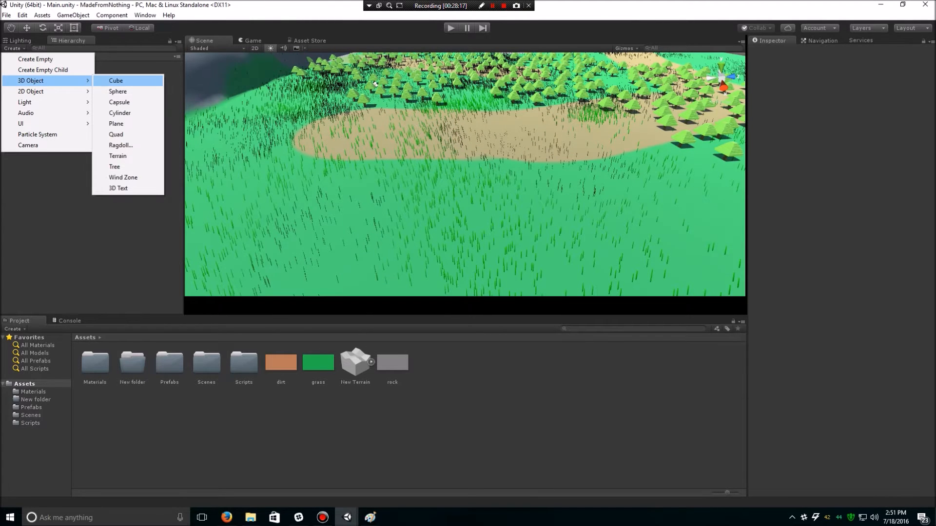
{"action": "left_click", "coordinate": [117, 91]}
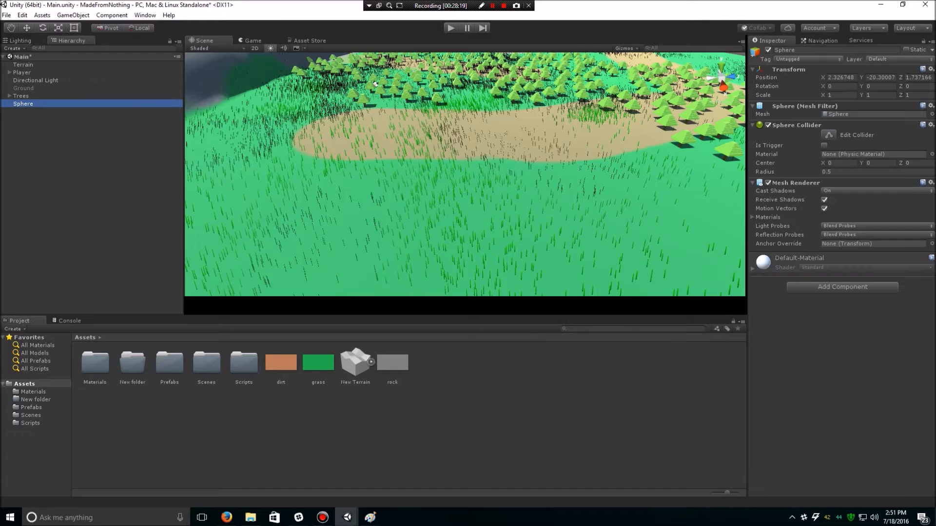
{"action": "left_click", "coordinate": [879, 77]}
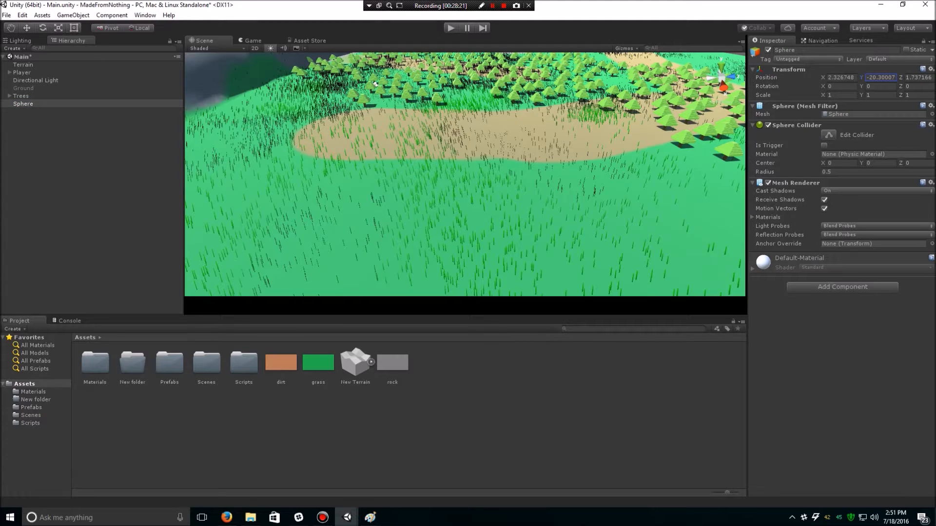
{"action": "left_click", "coordinate": [841, 78]}
{"action": "type", "text": "f"}
{"action": "key", "text": "Escape"}
{"action": "key", "text": "f"}
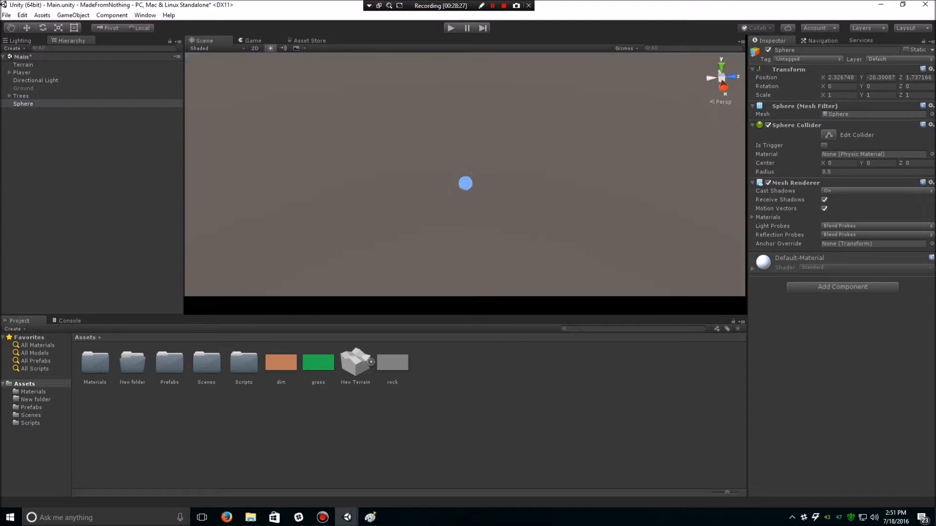
Set the sphere's Y position to 0, then move it to a clear spot among the trees, about X 3.69, Y 0.73, Z -1.54
{"action": "left_click", "coordinate": [880, 78]}
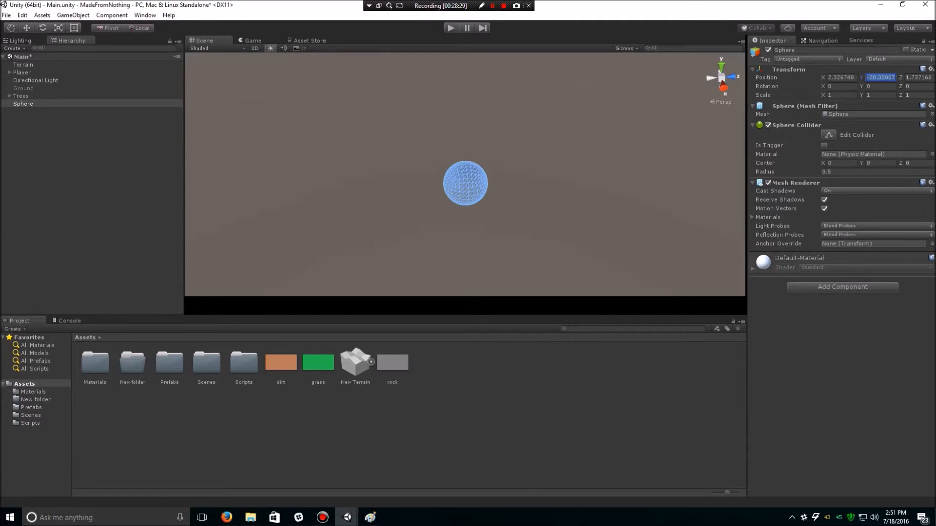
{"action": "type", "text": "0fff"}
{"action": "double_click", "coordinate": [23, 104]}
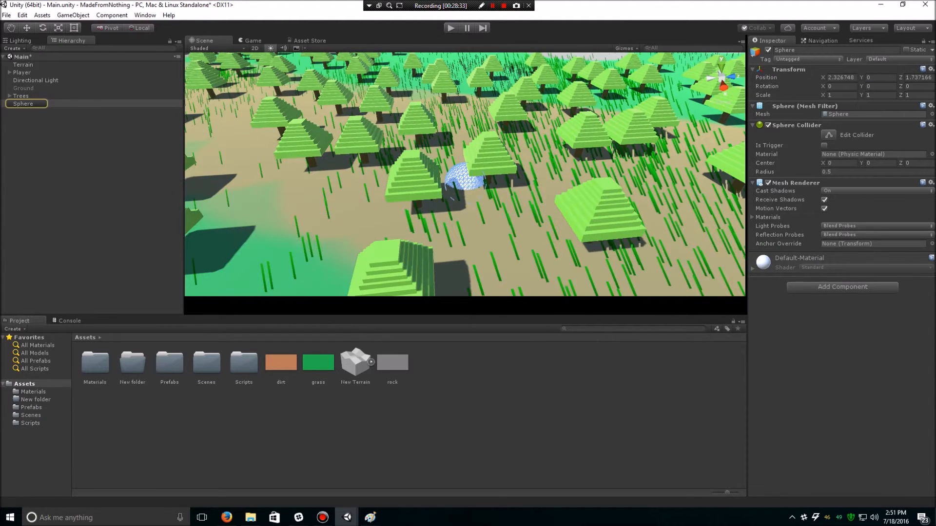
{"action": "key", "text": "w"}
{"action": "left_click_drag", "start_coordinate": [503, 180], "coordinate": [362, 190]}
{"action": "left_click_drag", "start_coordinate": [309, 215], "coordinate": [273, 172]}
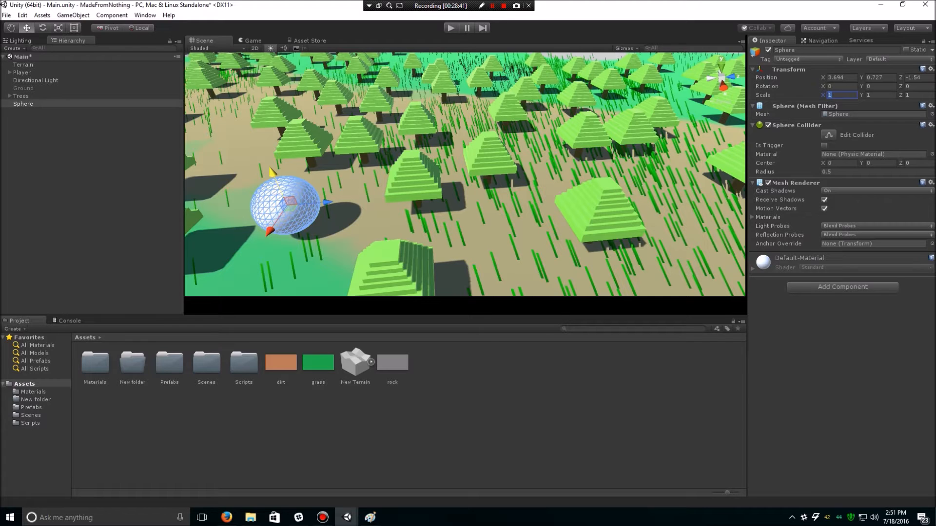
Scale the sphere to 0.4 in X, 0.4 in Y and 0.7 in Z
{"action": "type", "text": ".5"}
{"action": "key", "text": "BackSpace"}
{"action": "type", "text": "4"}
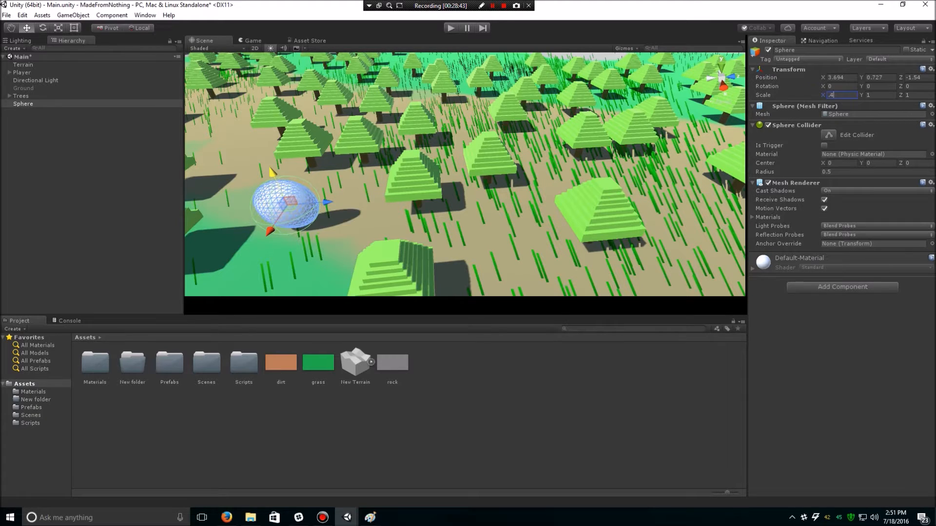
{"action": "key", "text": "Tab"}
{"action": "type", "text": ".4"}
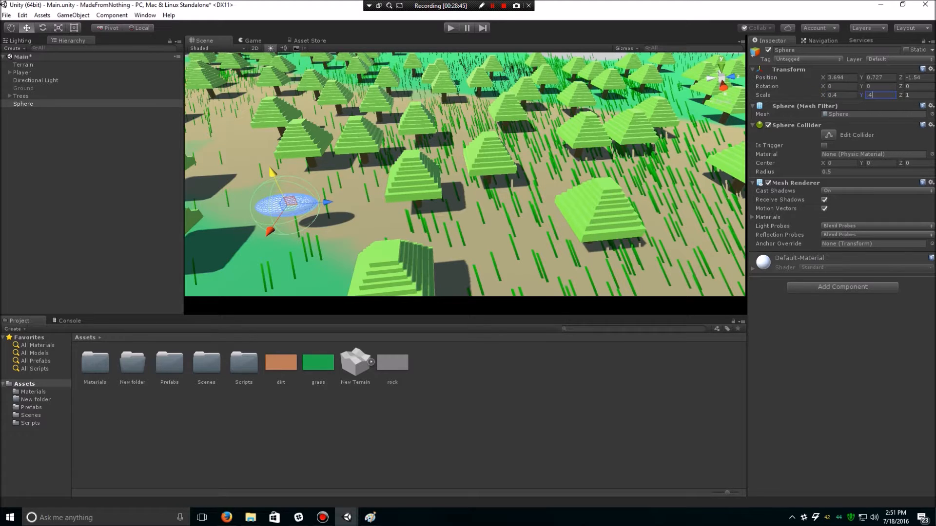
{"action": "key", "text": "Tab"}
{"action": "type", "text": ".4"}
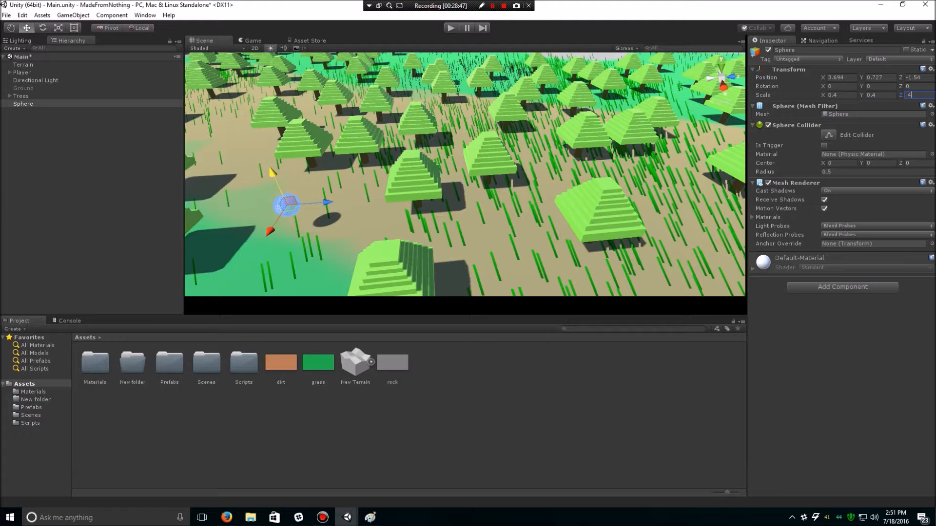
{"action": "middle_click_drag", "start_coordinate": [286, 205], "coordinate": [417, 168]}
{"action": "scroll", "coordinate": [417, 168], "scroll_direction": "up", "scroll_amount": 3}
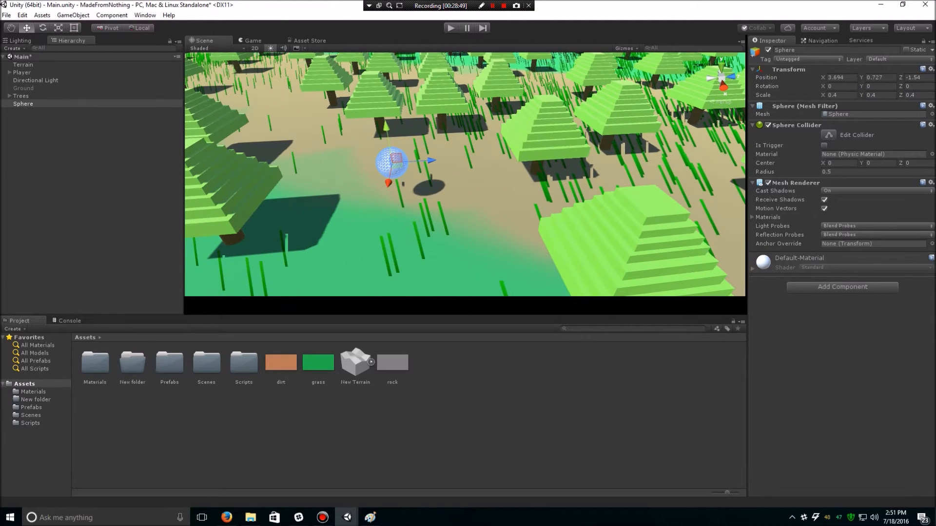
{"action": "type", "text": ".7"}
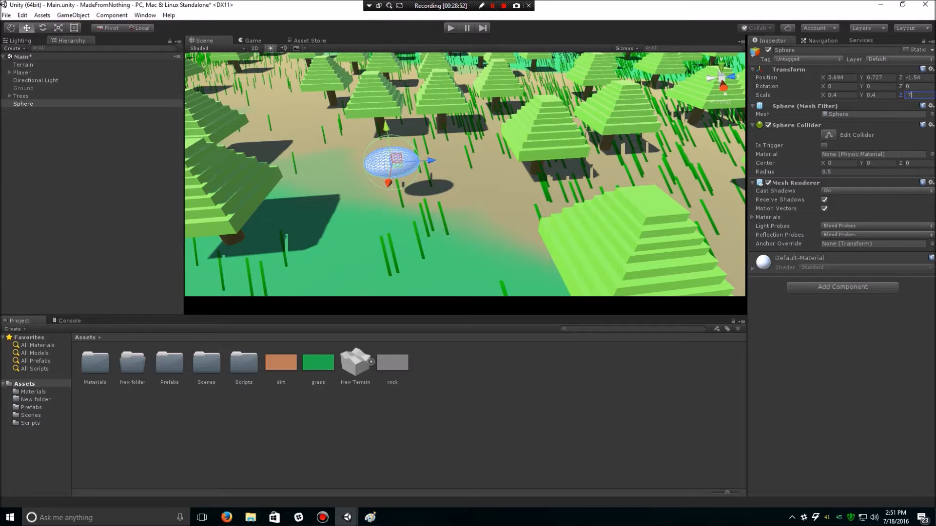
Apply the Mount material from the Materials folder to the sphere
{"action": "left_click", "coordinate": [23, 64]}
{"action": "left_click", "coordinate": [23, 103]}
{"action": "left_click", "coordinate": [33, 391]}
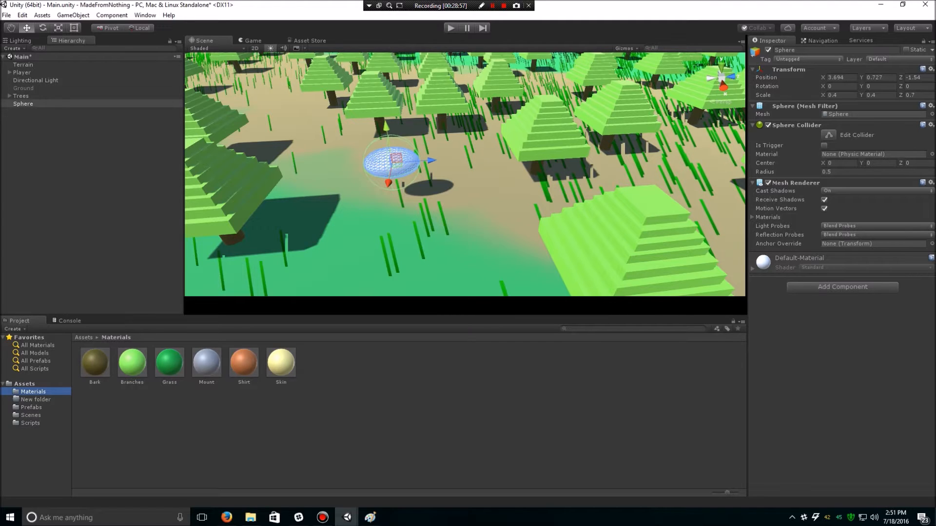
{"action": "left_click", "coordinate": [206, 362]}
{"action": "left_click_drag", "start_coordinate": [206, 362], "coordinate": [391, 163]}
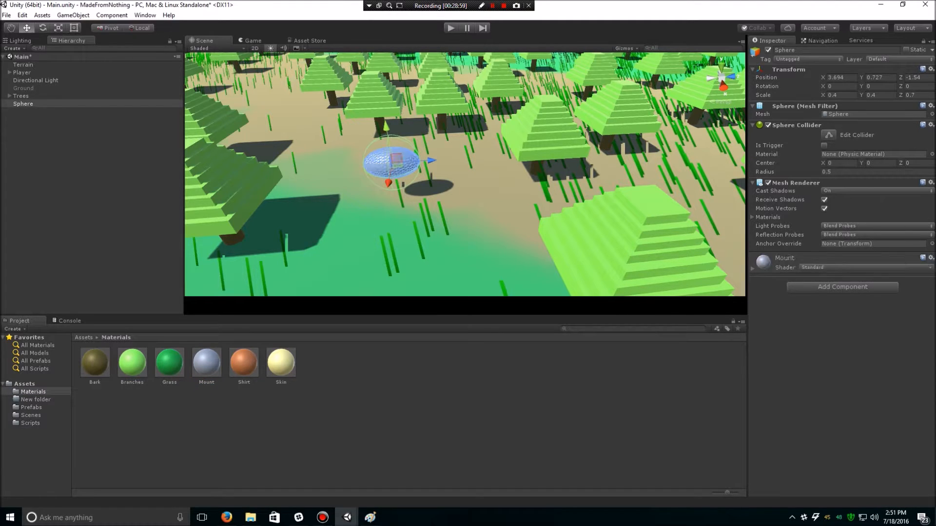
Lower the sphere to ground level, to a Y position of about 0.29, and deselect it
{"action": "left_click_drag", "start_coordinate": [386, 127], "coordinate": [398, 195]}
{"action": "left_click_drag", "start_coordinate": [396, 187], "coordinate": [392, 158]}
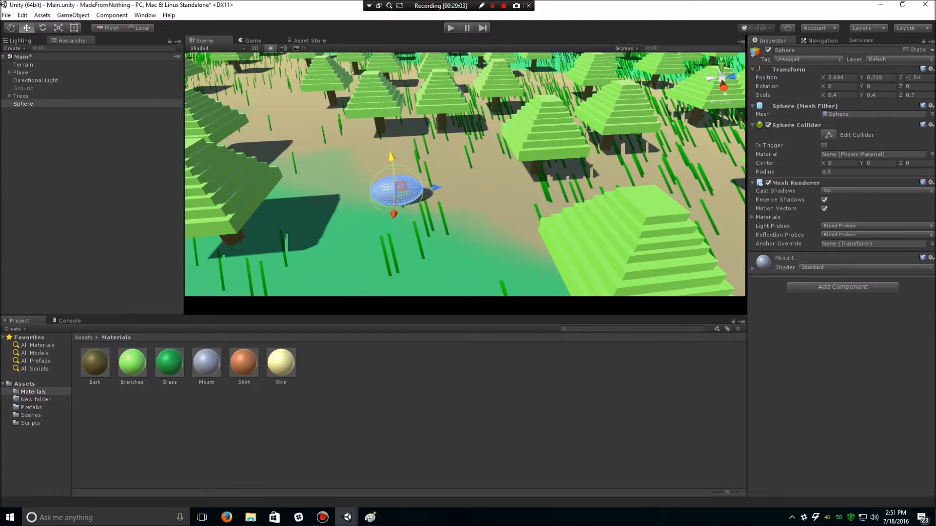
{"action": "left_click", "coordinate": [458, 190]}
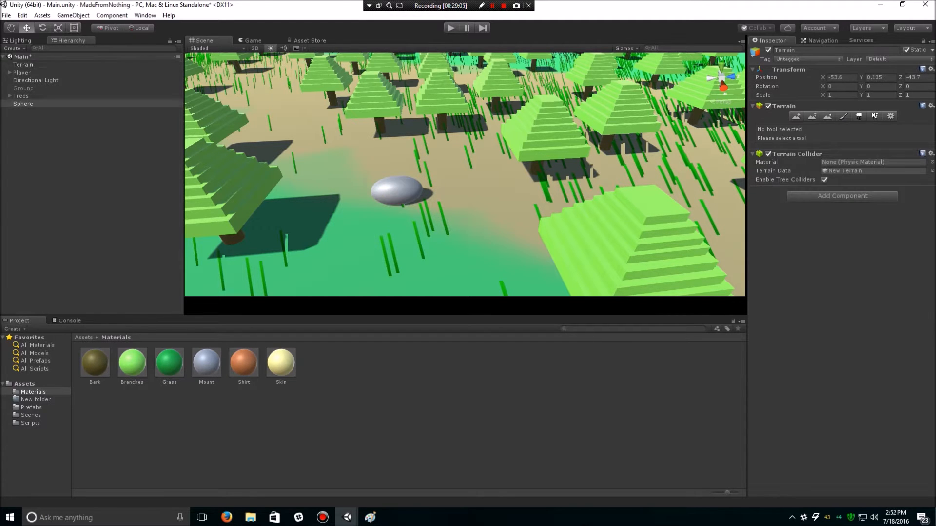
Rename the sphere as Rock
{"action": "left_click", "coordinate": [396, 190]}
{"action": "left_click", "coordinate": [835, 50]}
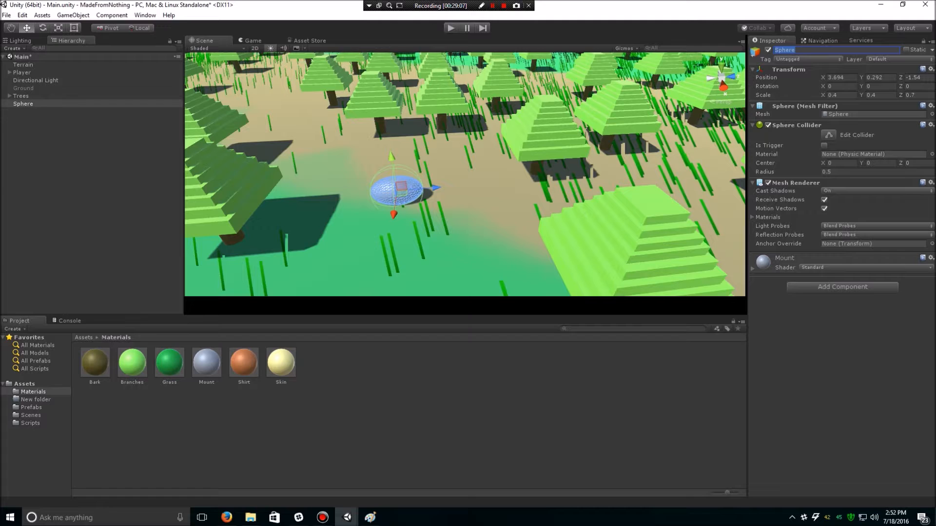
{"action": "type", "text": "Rock"}
{"action": "key", "text": "Return"}
Set the rock's X scale to 0.7 and lower it to a Y position of about 0.26
{"action": "left_click_drag", "start_coordinate": [823, 95], "coordinate": [828, 95]}
{"action": "left_click", "coordinate": [435, 225]}
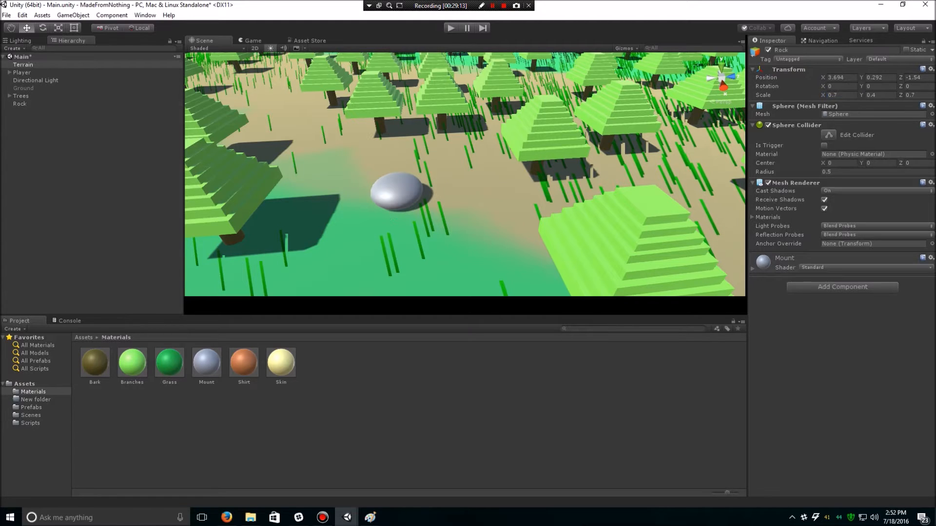
{"action": "left_click", "coordinate": [397, 193]}
{"action": "left_click_drag", "start_coordinate": [391, 156], "coordinate": [392, 160]}
Add a Rigidbody component to the rock and raise it to a Y position of about 0.43
{"action": "left_click", "coordinate": [841, 287]}
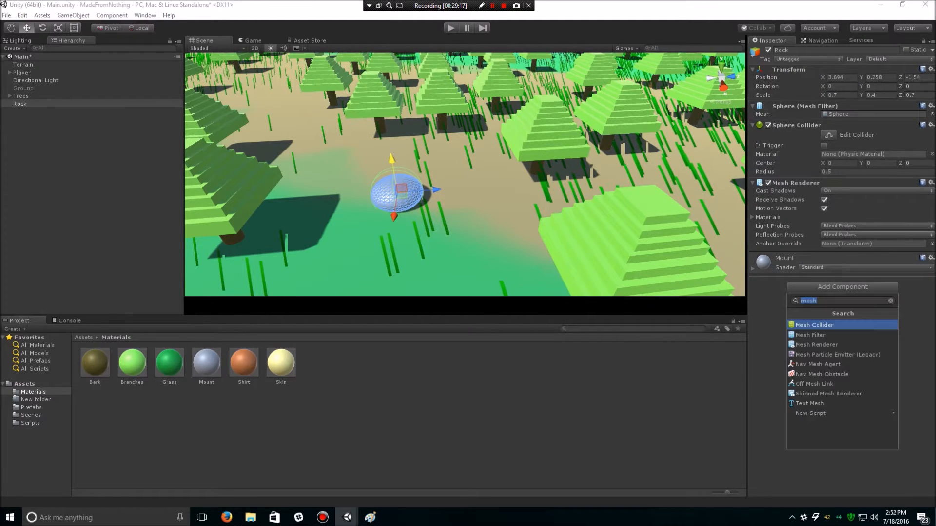
{"action": "key", "text": "BackSpace"}
{"action": "type", "text": "rig"}
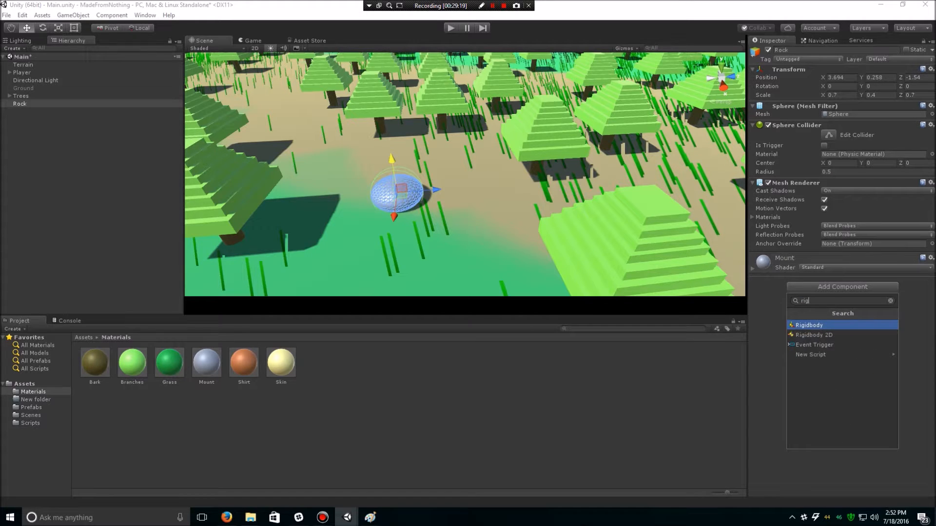
{"action": "key", "text": "Return"}
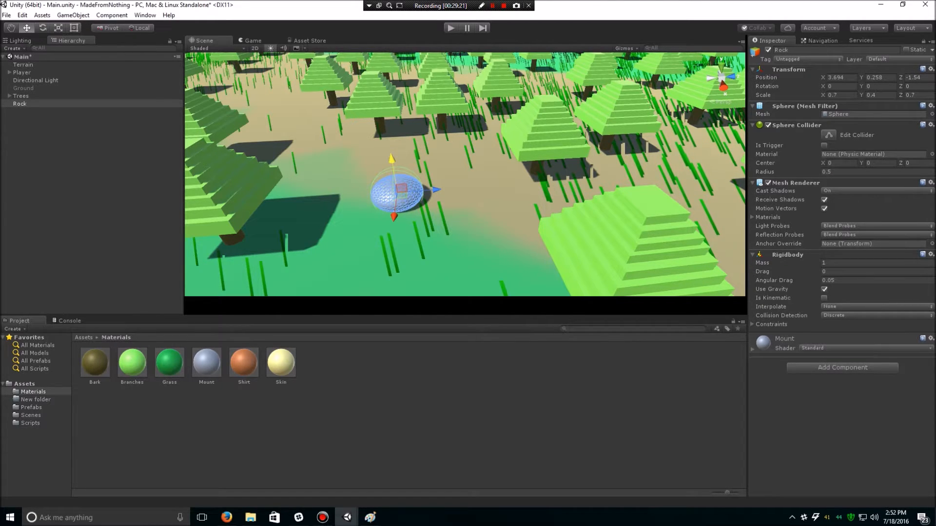
{"action": "left_click_drag", "start_coordinate": [392, 158], "coordinate": [390, 146]}
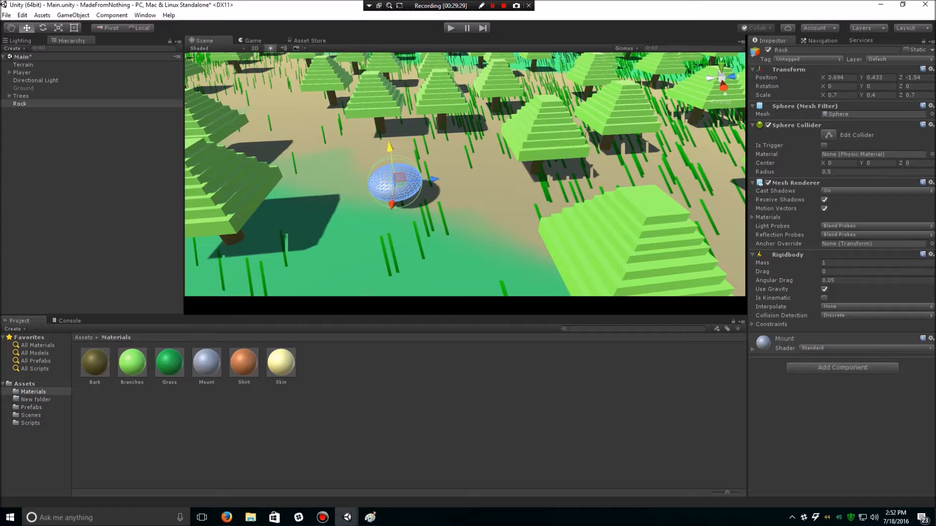
Set the rock's Sphere Collider radius to 0.53 and save the rock as a prefab in the Prefabs folder
{"action": "left_click_drag", "start_coordinate": [764, 172], "coordinate": [766, 172]}
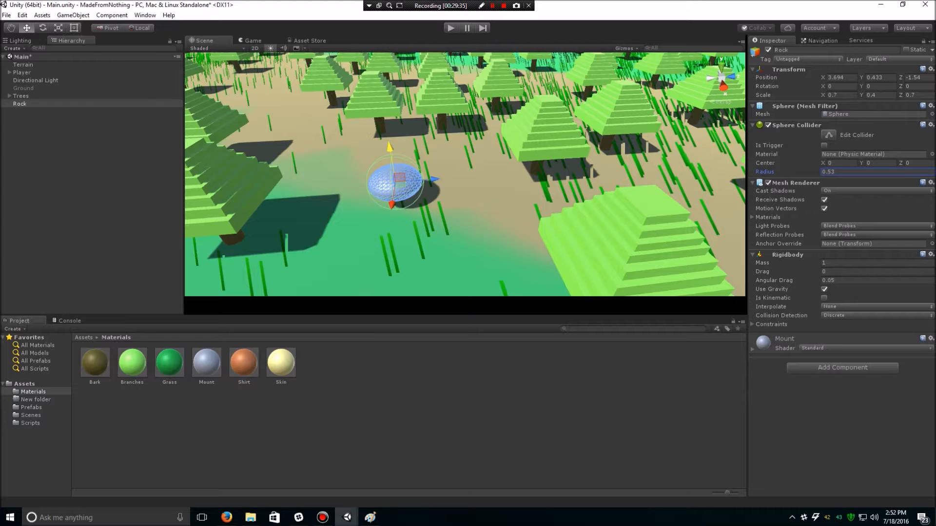
{"action": "left_click_drag", "start_coordinate": [19, 104], "coordinate": [31, 408]}
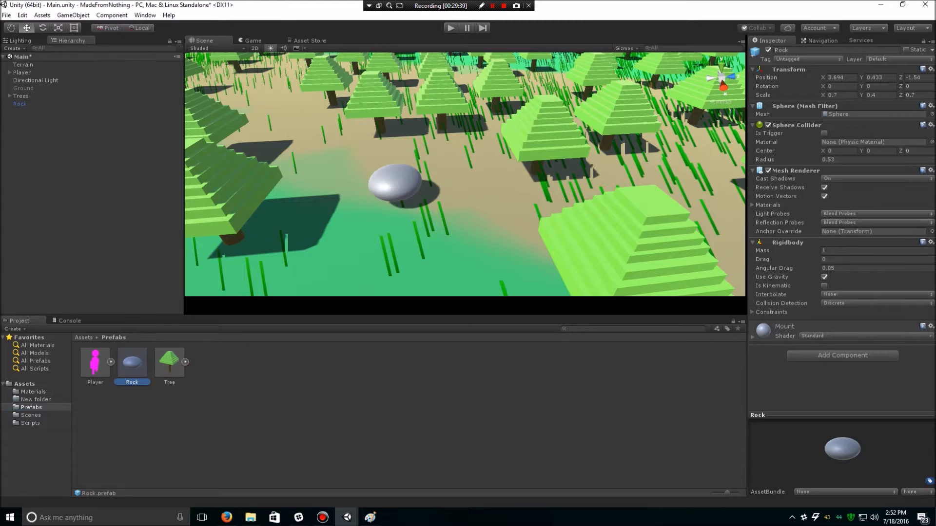
Switch the Scene view to the top view and apply the Player object's changes to its prefab
{"action": "left_click", "coordinate": [721, 65]}
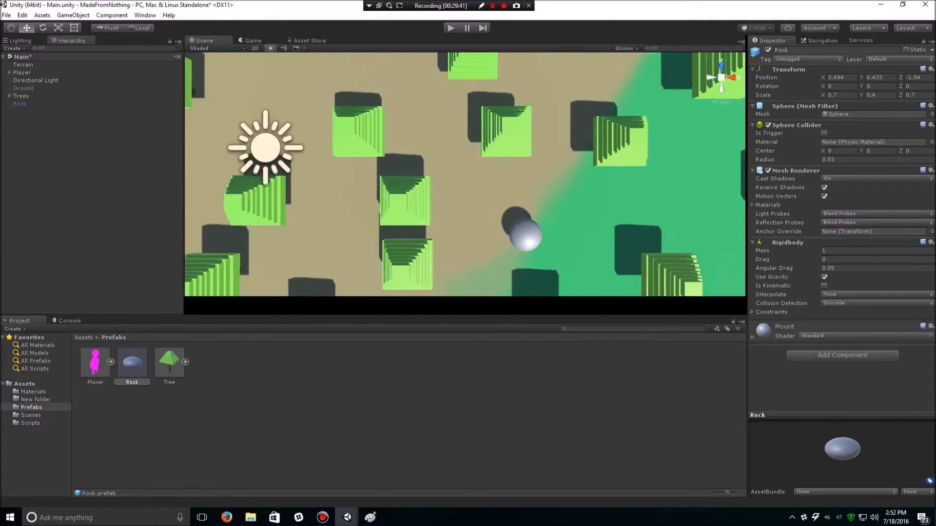
{"action": "left_click", "coordinate": [22, 72]}
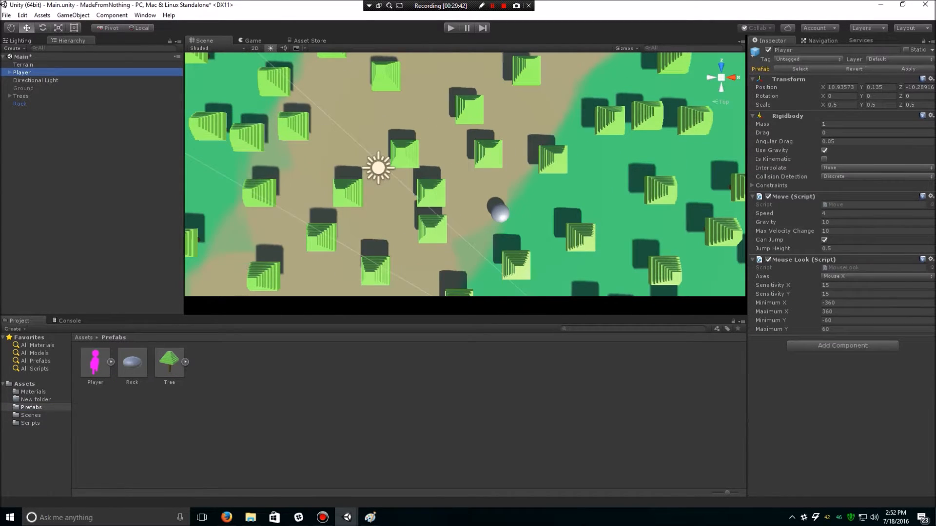
{"action": "left_click", "coordinate": [908, 69]}
Duplicate the rock and move the copy along Z to about 5.46 on the dirt patch
{"action": "left_click", "coordinate": [131, 363]}
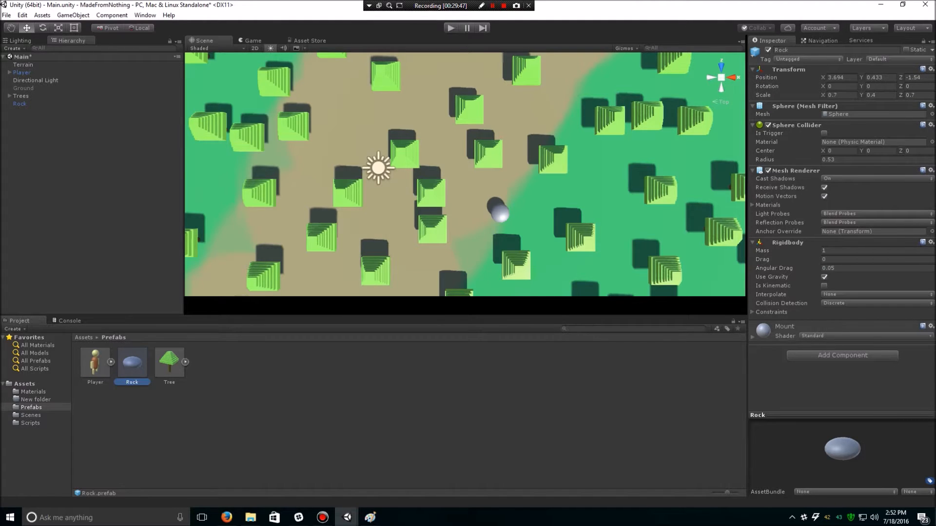
{"action": "scroll", "coordinate": [480, 184], "scroll_direction": "down", "scroll_amount": 3}
{"action": "left_click", "coordinate": [19, 103]}
{"action": "scroll", "coordinate": [465, 180], "scroll_direction": "down", "scroll_amount": 5}
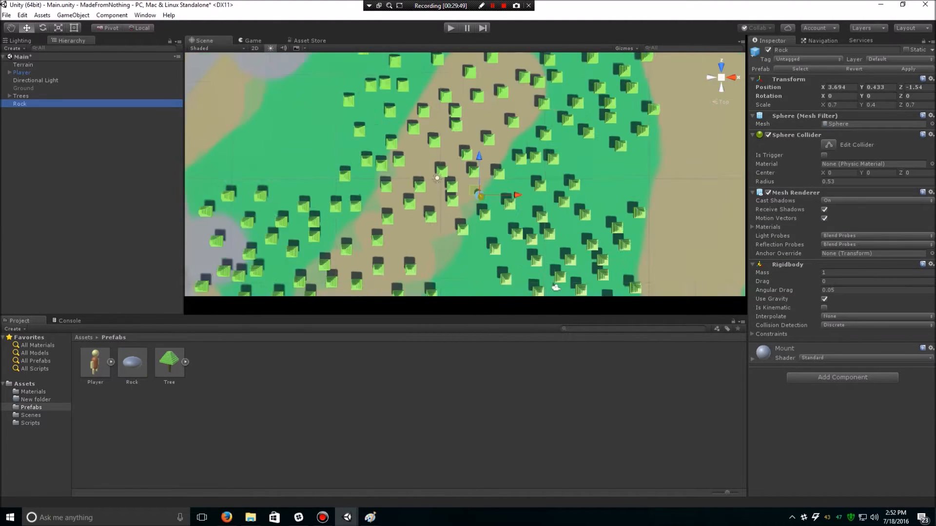
{"action": "right_click", "coordinate": [52, 104]}
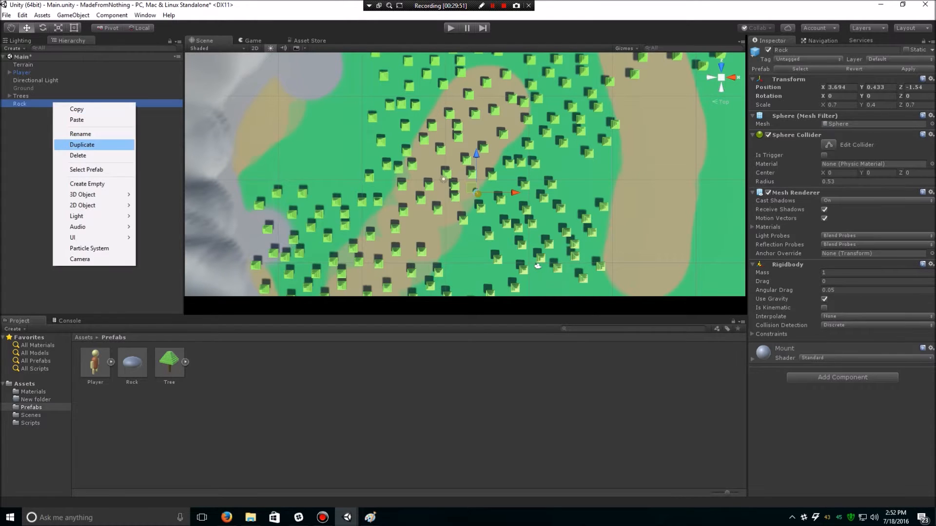
{"action": "left_click", "coordinate": [73, 144]}
{"action": "left_click_drag", "start_coordinate": [477, 161], "coordinate": [477, 101]}
Duplicate the second rock and move the copy along X to about -14.31, onto the grass towards the mountains
{"action": "right_click", "coordinate": [104, 112]}
{"action": "left_click", "coordinate": [136, 152]}
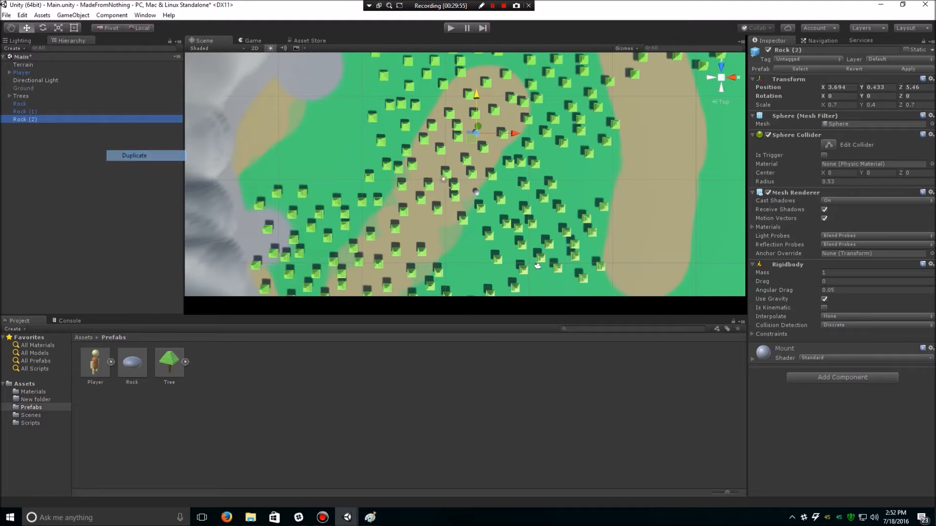
{"action": "left_click_drag", "start_coordinate": [515, 132], "coordinate": [362, 133]}
Duplicate the third rock and place the copy on the far dirt strip at about X 22.69, Z -4.34
{"action": "right_click", "coordinate": [93, 120]}
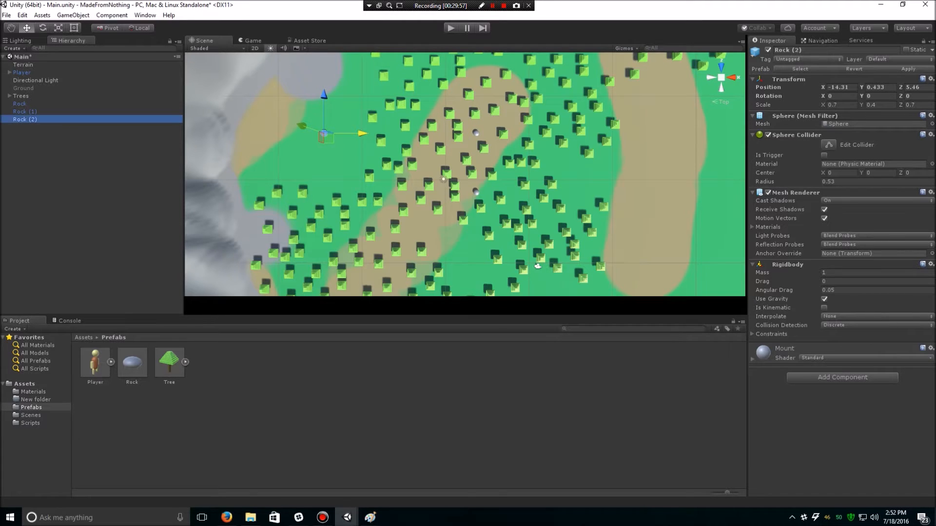
{"action": "left_click", "coordinate": [117, 167]}
{"action": "left_click_drag", "start_coordinate": [363, 133], "coordinate": [673, 133]}
{"action": "left_click_drag", "start_coordinate": [637, 96], "coordinate": [637, 179]}
{"action": "middle_click_drag", "start_coordinate": [637, 179], "coordinate": [499, 131]}
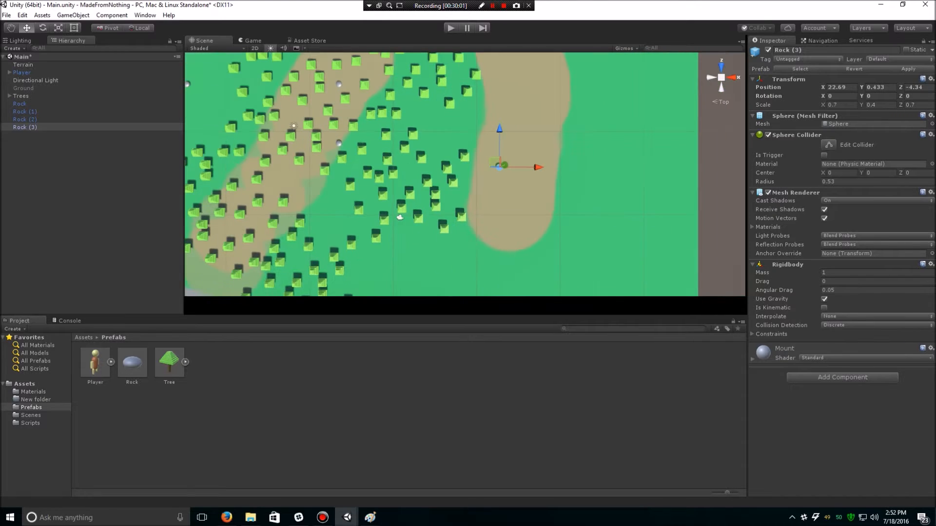
Add two rock copies side by side farther up the far dirt strip, the second at about X 21.69, Z -0.05
{"action": "right_click", "coordinate": [32, 126]}
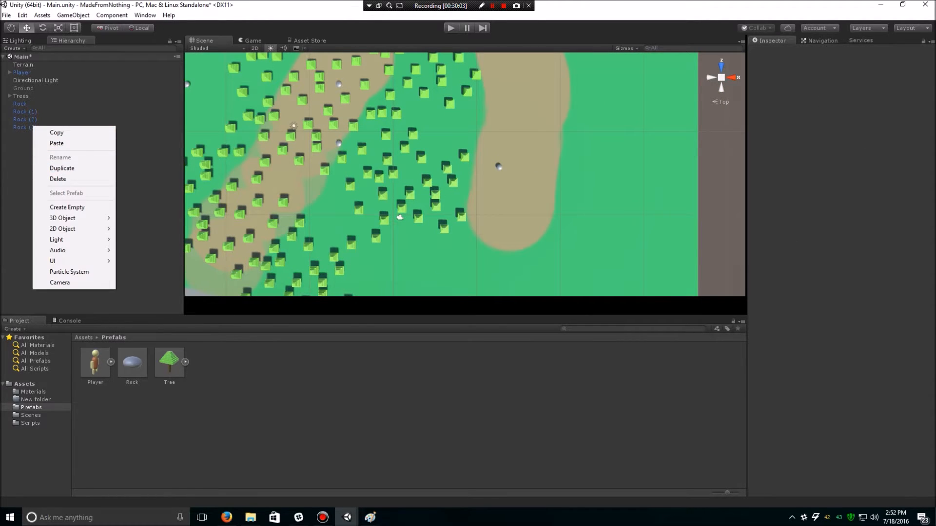
{"action": "left_click", "coordinate": [61, 168]}
{"action": "left_click_drag", "start_coordinate": [495, 171], "coordinate": [529, 131]}
{"action": "right_click", "coordinate": [46, 132]}
{"action": "left_click", "coordinate": [75, 174]}
Duplicate the latest rock and move the copy along Z to about -10.05, near the dirt strip's rounded end
{"action": "right_click", "coordinate": [55, 143]}
{"action": "left_click", "coordinate": [85, 189]}
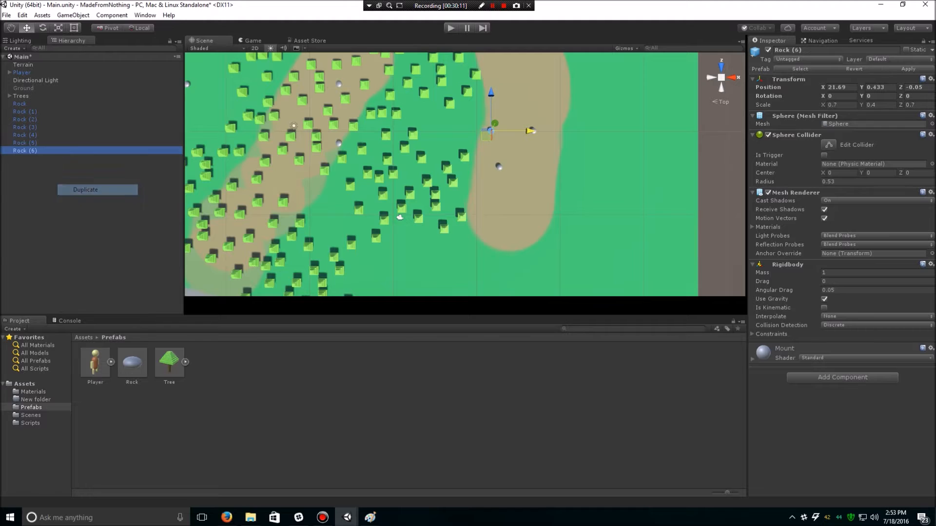
{"action": "left_click_drag", "start_coordinate": [491, 96], "coordinate": [491, 177], "text": "ctrl"}
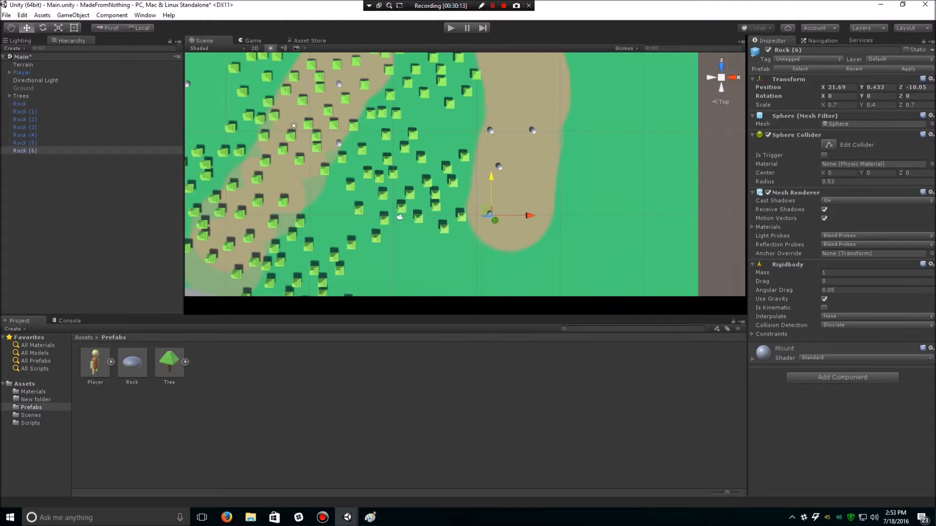
Duplicate the rock near the strip's rounded end and move the copy along Z to about -18.05, onto the grass
{"action": "right_click", "coordinate": [94, 150]}
{"action": "left_click", "coordinate": [117, 193]}
{"action": "scroll", "coordinate": [464, 174], "scroll_direction": "down", "scroll_amount": 4}
{"action": "scroll", "coordinate": [469, 188], "scroll_direction": "down", "scroll_amount": 6}
{"action": "middle_click_drag", "start_coordinate": [469, 188], "coordinate": [459, 153]}
{"action": "left_click_drag", "start_coordinate": [472, 135], "coordinate": [473, 179], "text": "ctrl"}
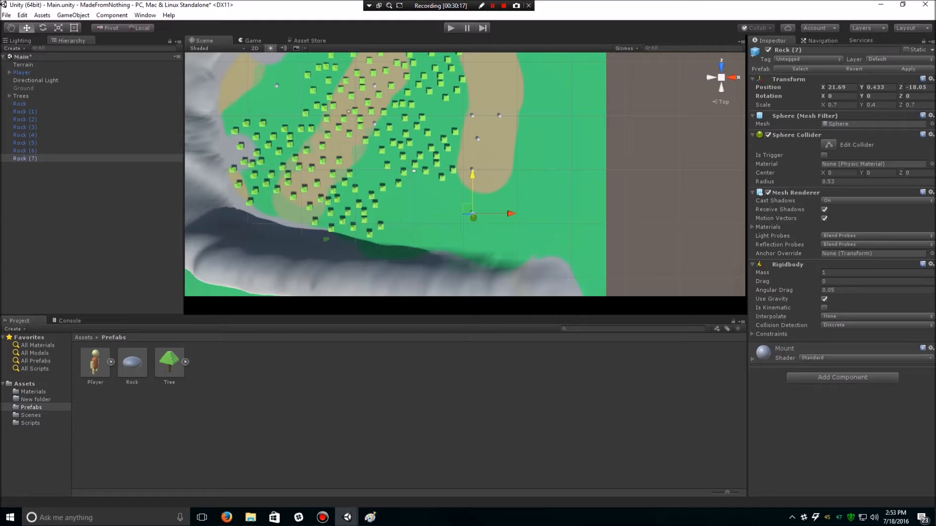
Duplicate the grass rock and place the copy beside the dirt strip at about X 33.1, Z -6.68
{"action": "right_click", "coordinate": [92, 158]}
{"action": "left_click", "coordinate": [112, 199]}
{"action": "left_click_drag", "start_coordinate": [468, 210], "coordinate": [530, 149]}
Duplicate the rock beside the strip and place the copy higher on the dirt strip at about X 24.62, Z 8.32
{"action": "right_click", "coordinate": [103, 166]}
{"action": "left_click", "coordinate": [122, 210]}
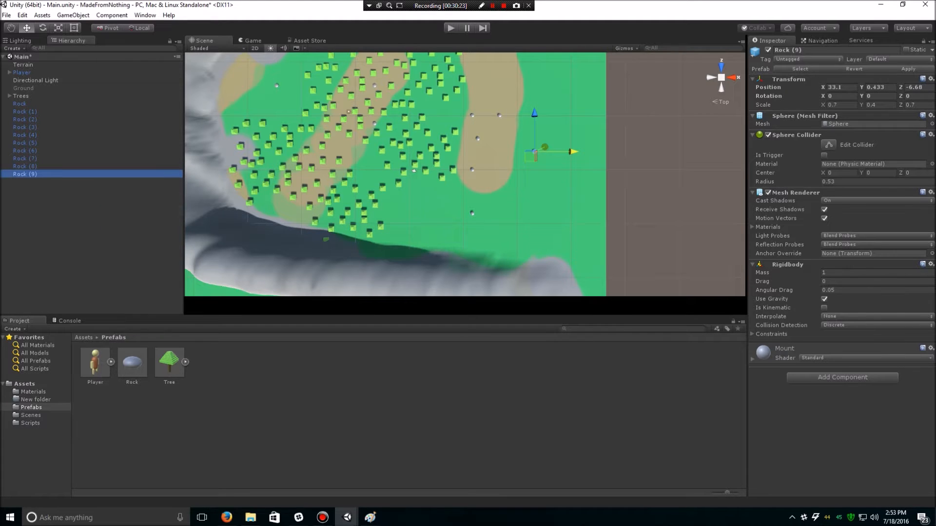
{"action": "left_click_drag", "start_coordinate": [534, 117], "coordinate": [534, 35]}
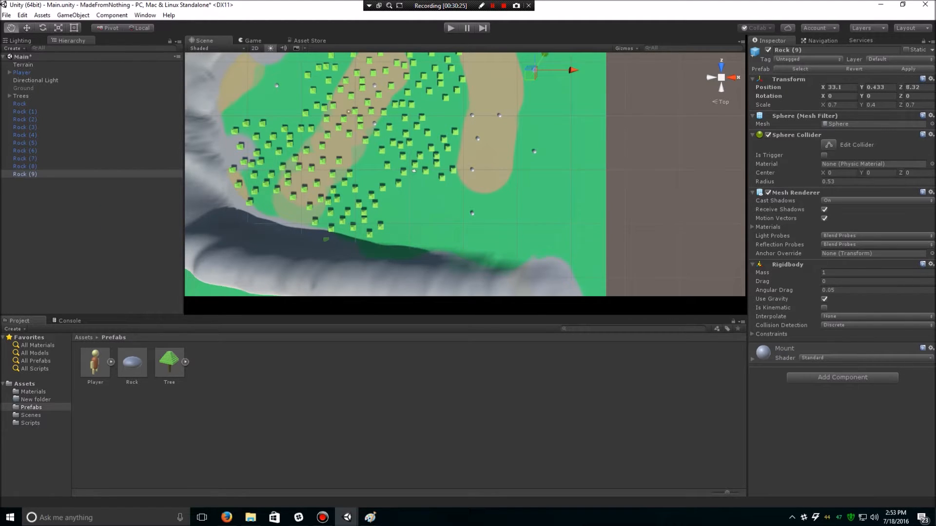
{"action": "middle_click_drag", "start_coordinate": [534, 69], "coordinate": [543, 153]}
{"action": "left_click_drag", "start_coordinate": [580, 153], "coordinate": [533, 155]}
Duplicate the newest rock and move the copy past the forest to about X -4.61, Z 27.32
{"action": "right_click", "coordinate": [26, 169]}
{"action": "left_click", "coordinate": [13, 174]}
{"action": "right_click", "coordinate": [13, 175]}
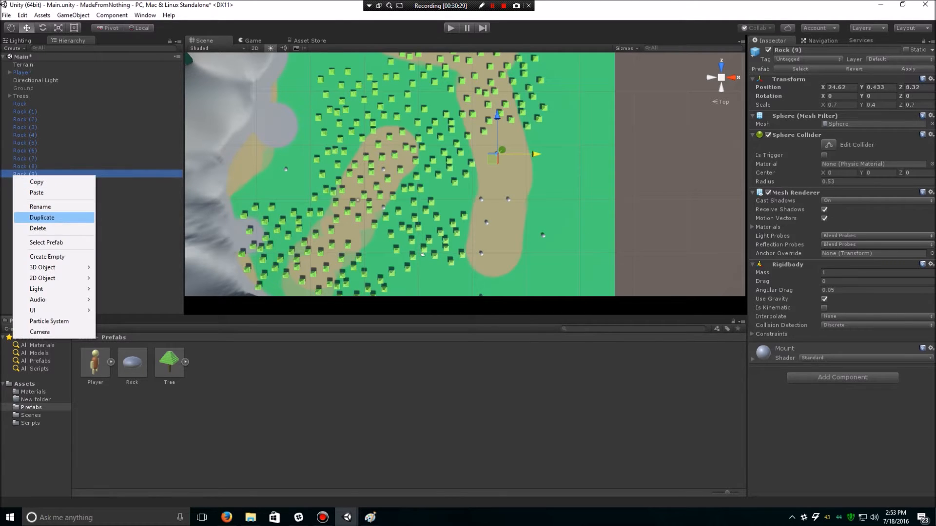
{"action": "left_click", "coordinate": [42, 217]}
{"action": "left_click_drag", "start_coordinate": [497, 116], "coordinate": [497, 62]}
{"action": "middle_click_drag", "start_coordinate": [497, 65], "coordinate": [525, 105]}
{"action": "left_click_drag", "start_coordinate": [563, 139], "coordinate": [404, 138]}
{"action": "left_click_drag", "start_coordinate": [366, 102], "coordinate": [366, 53]}
Duplicate the rock beyond the forest and move the copy to about X 4.39, Z 37.33
{"action": "right_click", "coordinate": [47, 182]}
{"action": "left_click", "coordinate": [63, 224]}
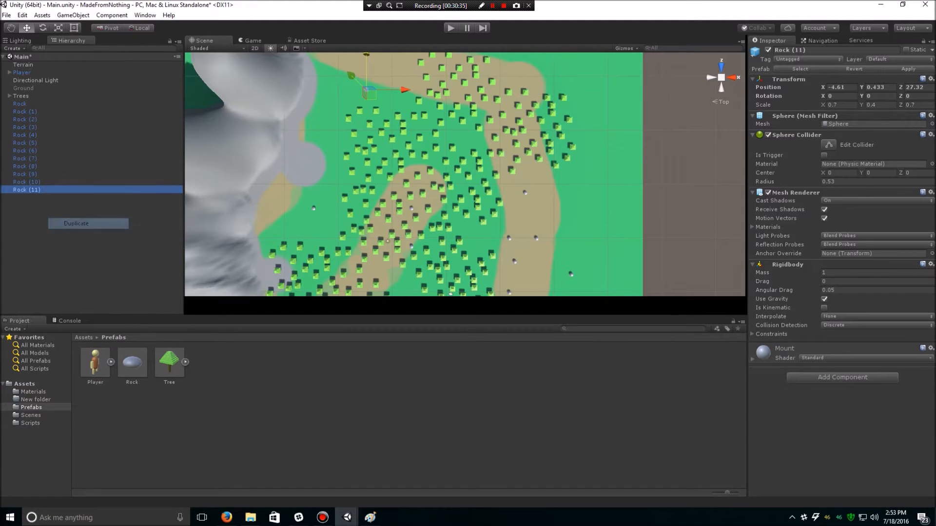
{"action": "left_click_drag", "start_coordinate": [431, 156], "coordinate": [481, 157]}
{"action": "left_click_drag", "start_coordinate": [441, 119], "coordinate": [442, 65]}
{"action": "scroll", "coordinate": [442, 64], "scroll_direction": "down", "scroll_amount": 10}
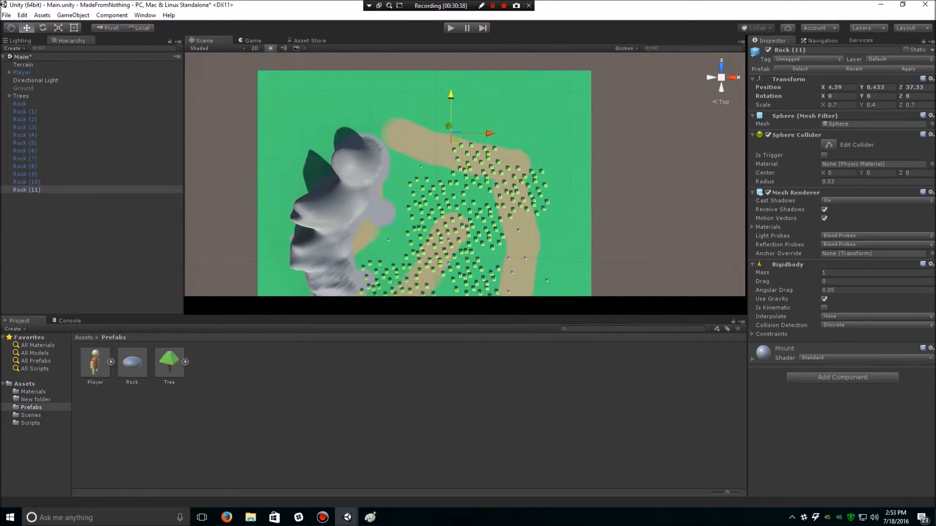
Duplicate all twelve rocks together and shift the copies along positive Z to spread them farther over the terrain
{"action": "left_click", "coordinate": [37, 104], "text": "shift"}
{"action": "right_click", "coordinate": [37, 121]}
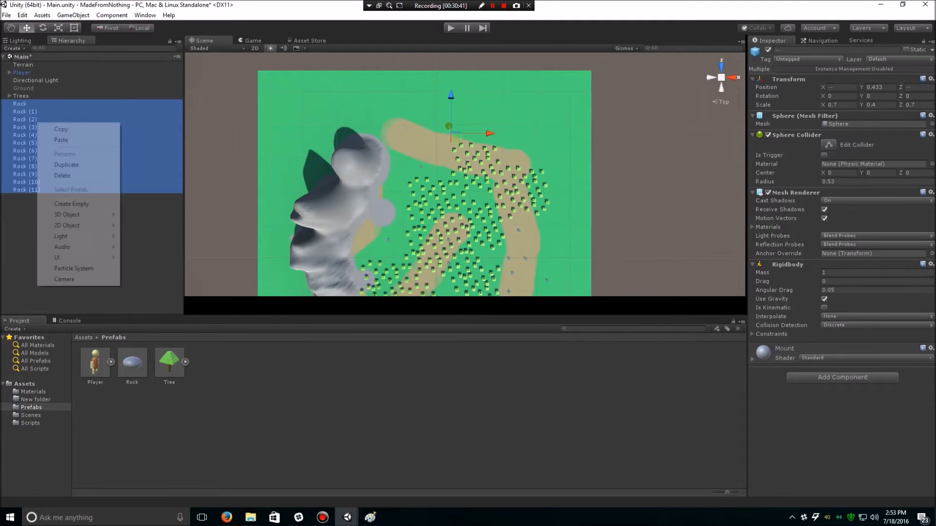
{"action": "left_click", "coordinate": [63, 164]}
{"action": "left_click_drag", "start_coordinate": [449, 225], "coordinate": [448, 172]}
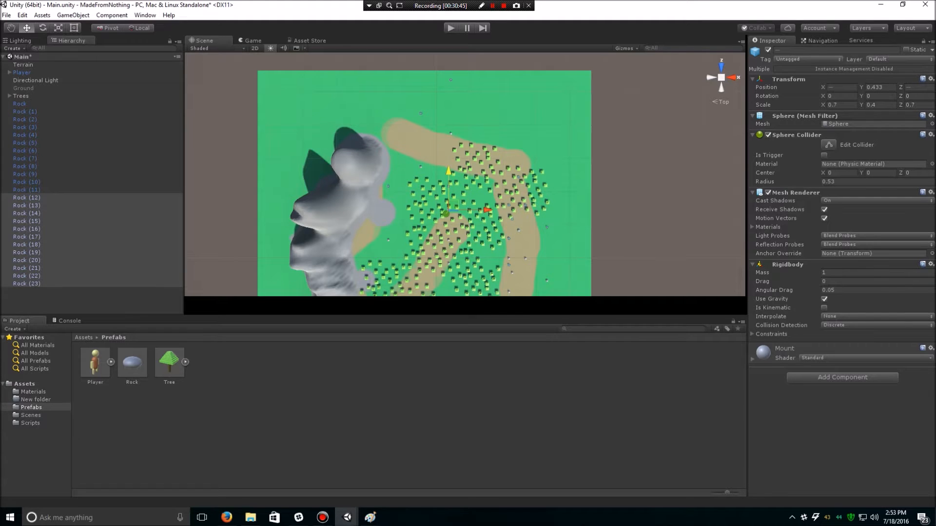
Playtest the game in the Game view, walking the player through the forest to the rocks, and stop it
{"action": "key", "text": "ctrl+2"}
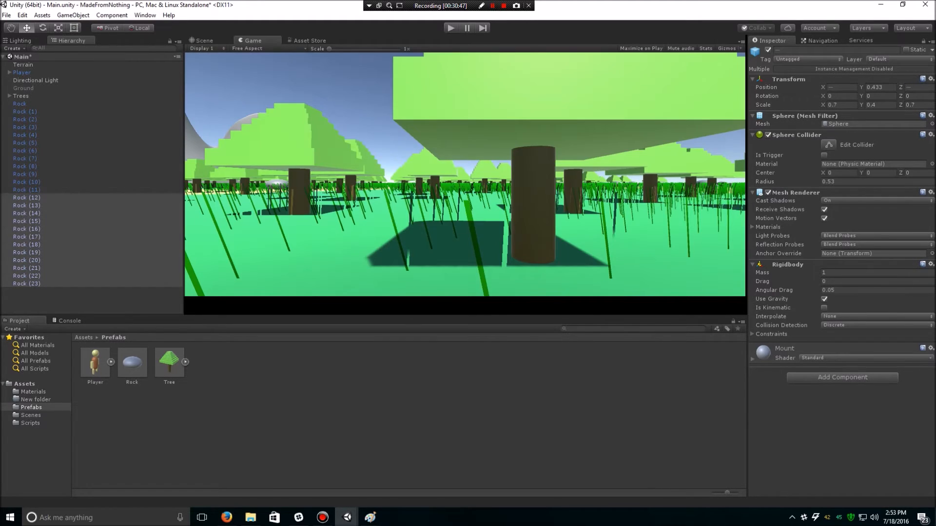
{"action": "key", "text": "ctrl+p"}
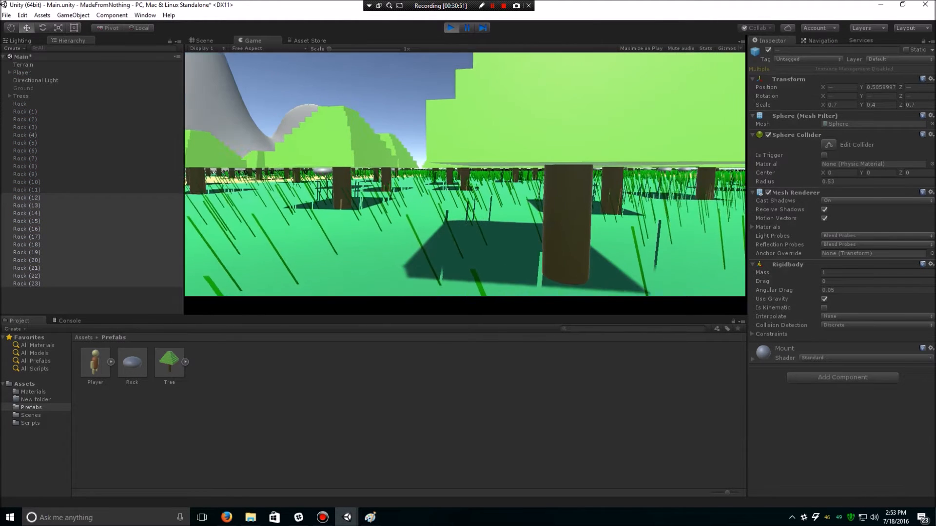
{"action": "key", "text": "w"}
{"action": "key", "text": "w"}
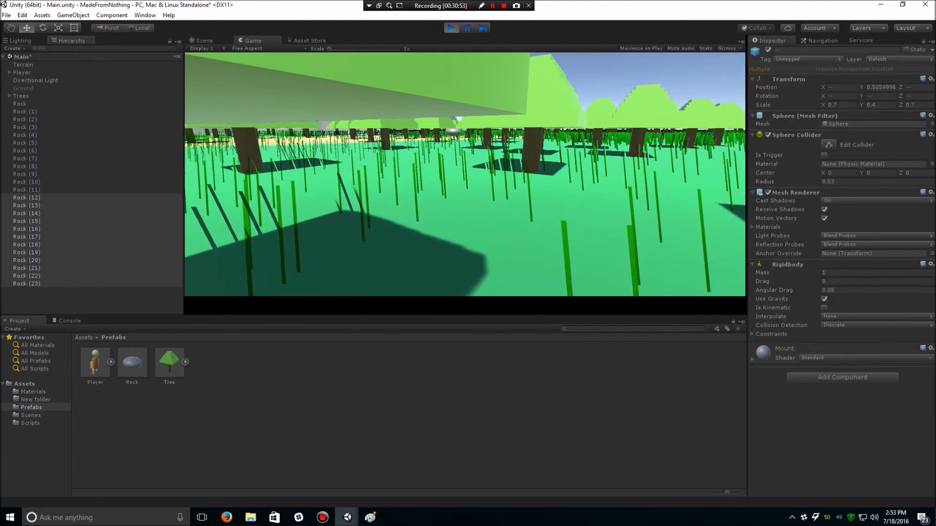
{"action": "key", "text": "w"}
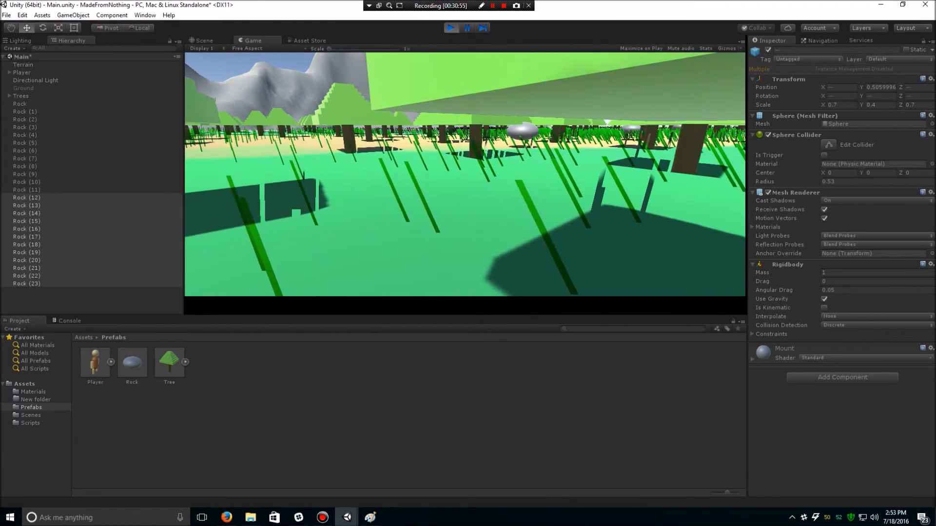
{"action": "key", "text": "w"}
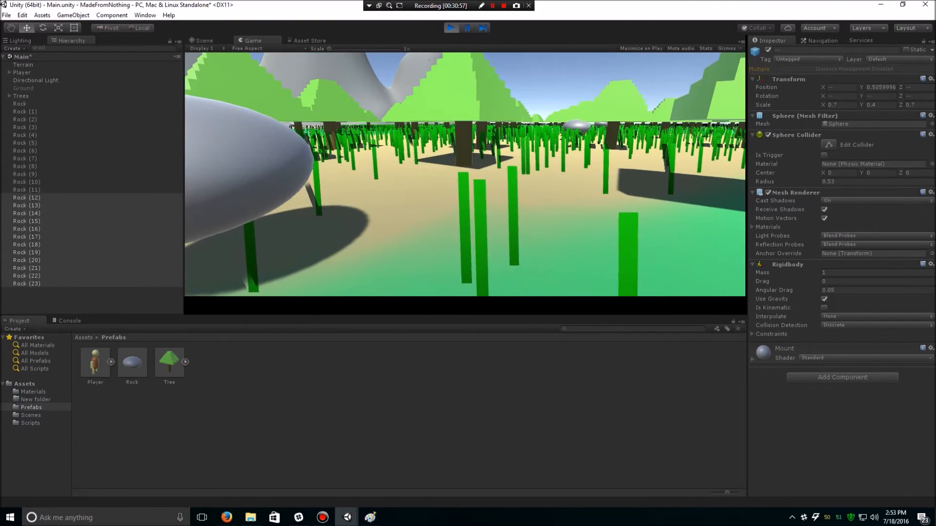
{"action": "key", "text": "w"}
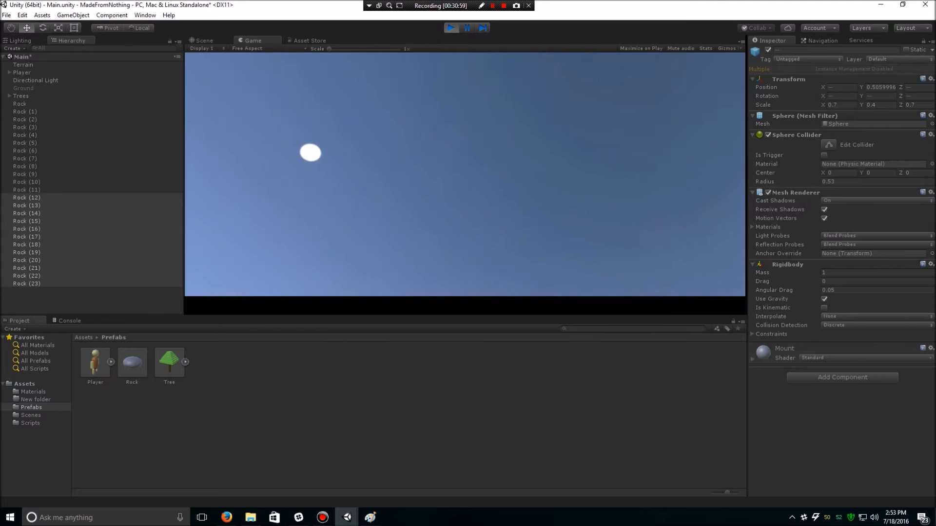
{"action": "key", "text": "ctrl+p"}
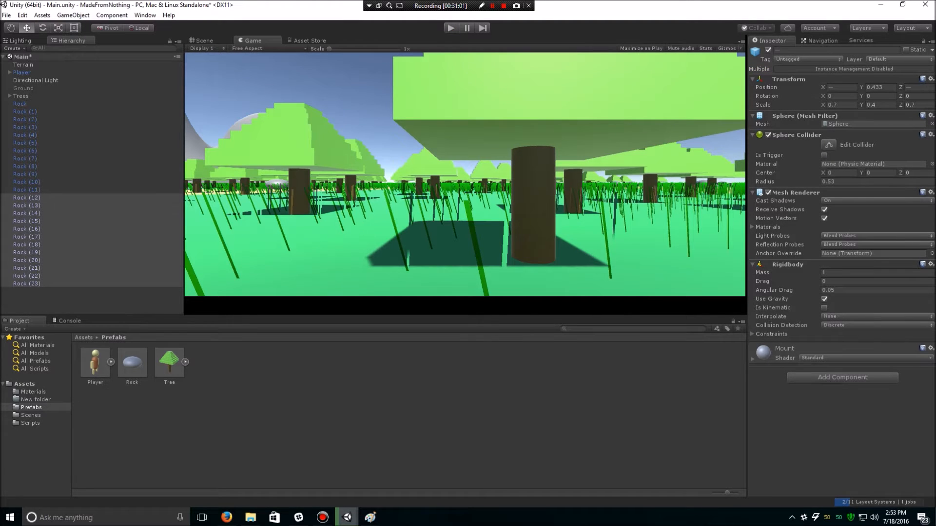
Place an extra Rock prefab on the open grass at about X 23.89, Z 43.89 and raise it to about Y 0.487
{"action": "left_click", "coordinate": [19, 103]}
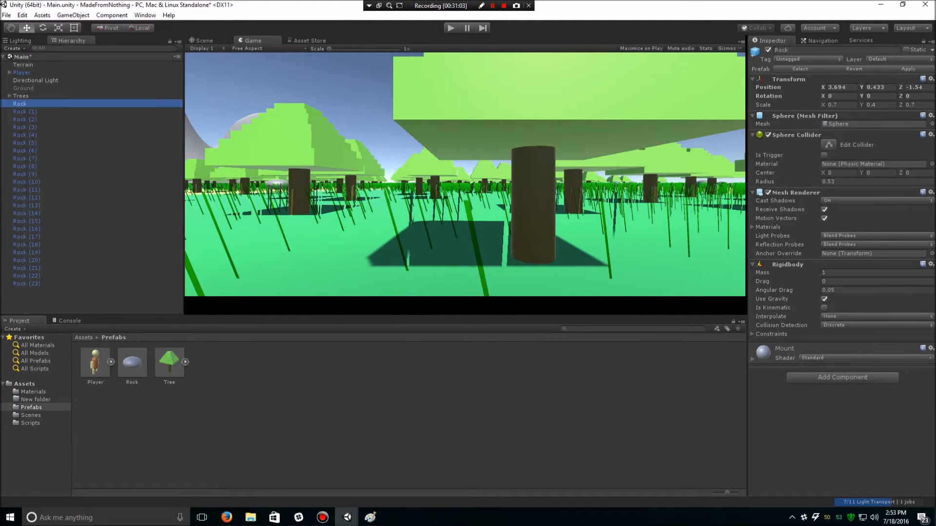
{"action": "left_click", "coordinate": [132, 362]}
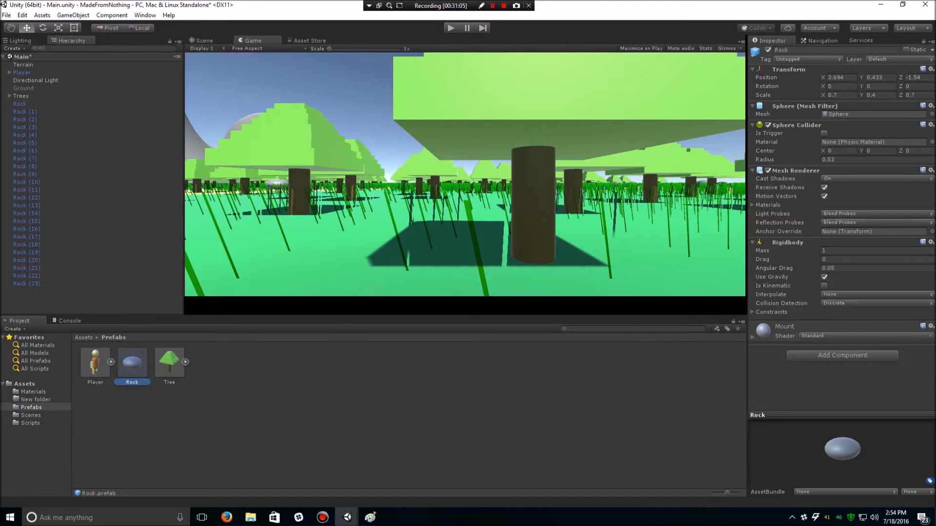
{"action": "key", "text": "ctrl+1"}
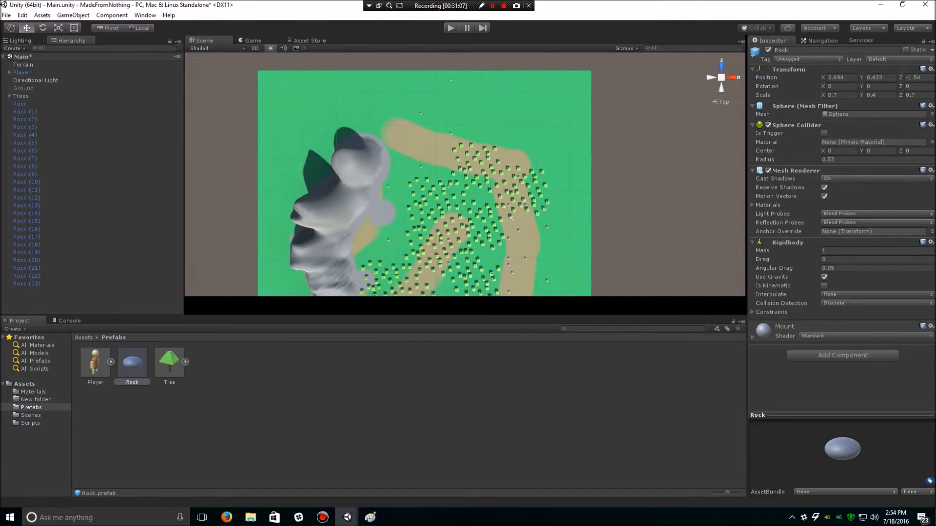
{"action": "left_click_drag", "start_coordinate": [132, 363], "coordinate": [516, 111]}
{"action": "key", "text": "f"}
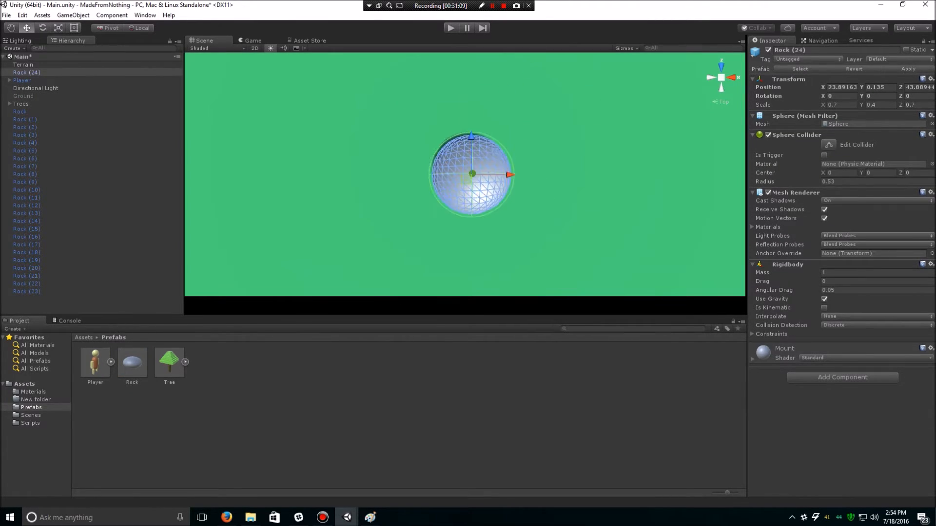
{"action": "left_click_drag", "start_coordinate": [465, 174], "coordinate": [575, 56], "text": "alt"}
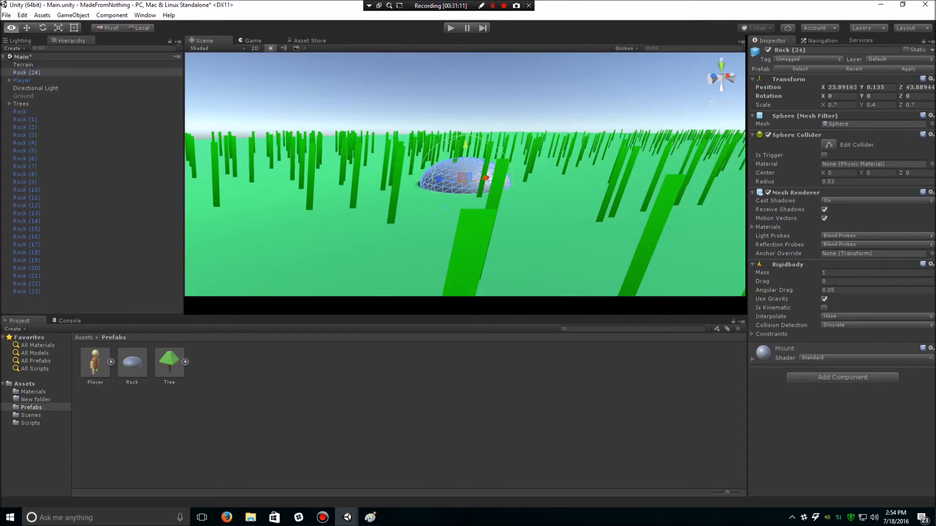
{"action": "left_click_drag", "start_coordinate": [465, 145], "coordinate": [465, 97]}
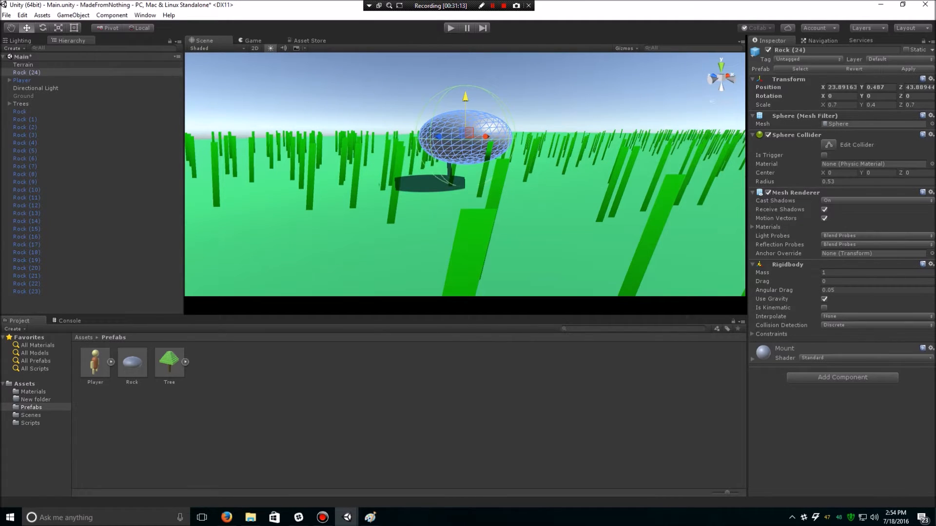
Set the extra rock's Sphere Collider center Y to 0.36 and its radius to 0.27
{"action": "left_click", "coordinate": [880, 173]}
{"action": "type", "text": "0.36"}
{"action": "left_click_drag", "start_coordinate": [765, 182], "coordinate": [757, 181]}
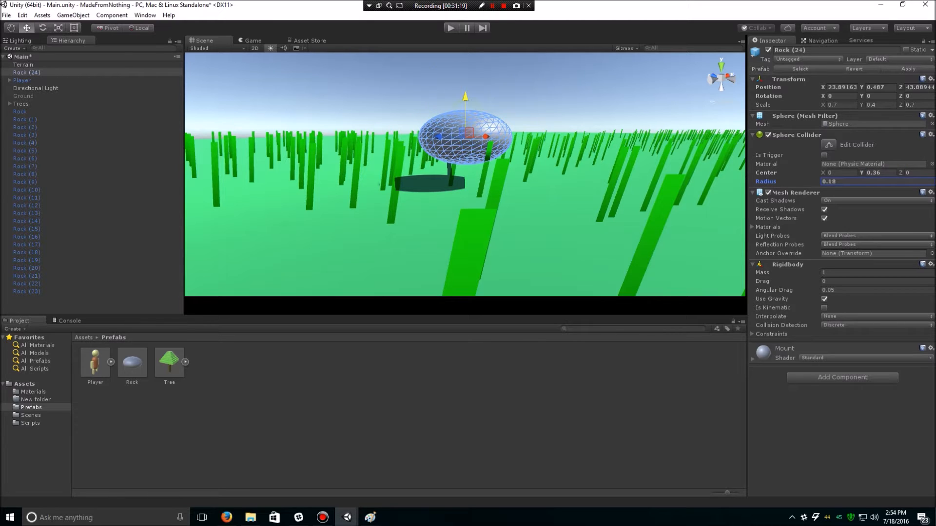
{"action": "left_click_drag", "start_coordinate": [379, 184], "coordinate": [430, 231], "text": "alt"}
Try adding a second Sphere Collider and a Capsule Collider to the extra rock
{"action": "key", "text": "ctrl+shift+a"}
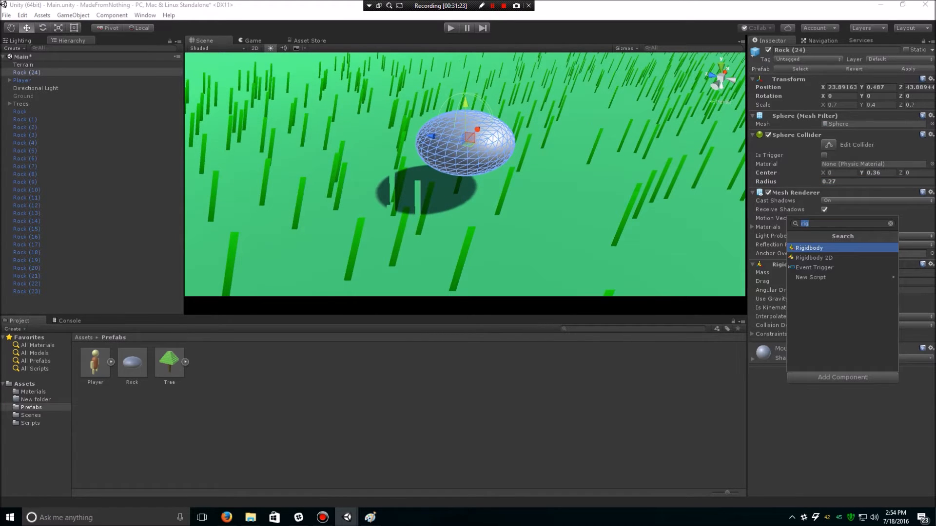
{"action": "key", "text": "BackSpace"}
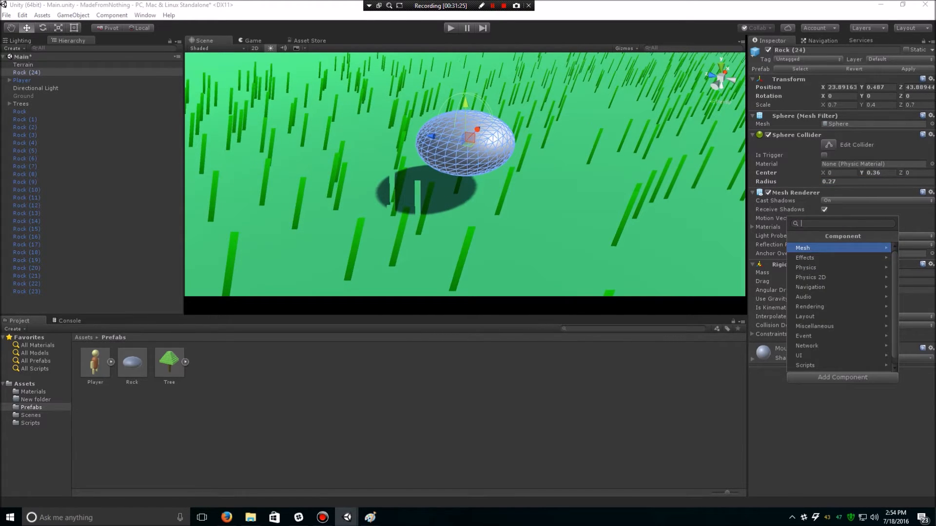
{"action": "type", "text": "sp"}
{"action": "key", "text": "Return"}
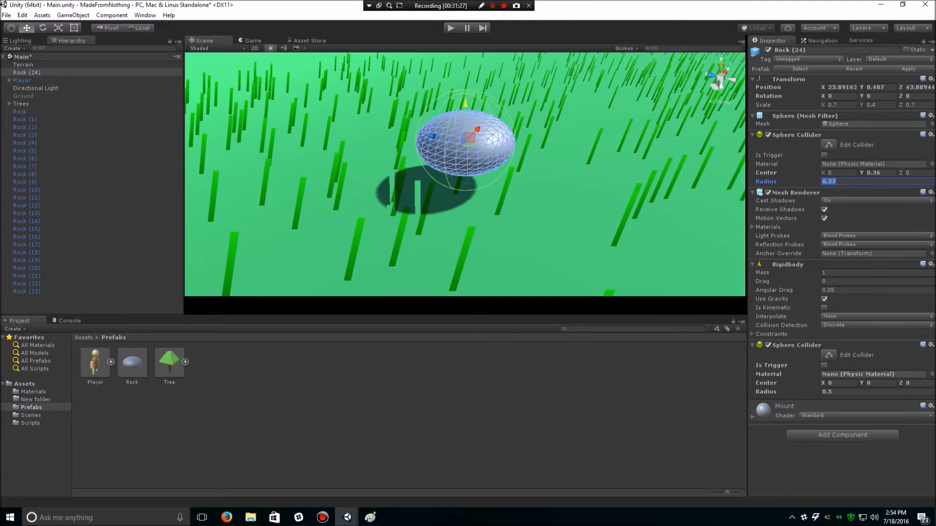
{"action": "left_click", "coordinate": [842, 434]}
{"action": "key", "text": "BackSpace"}
{"action": "type", "text": "cap"}
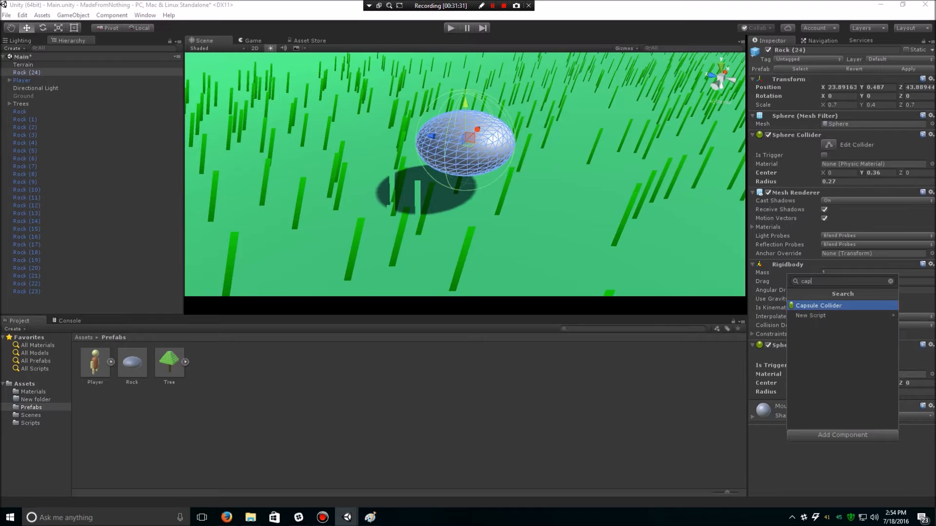
{"action": "key", "text": "Return"}
Remove the Capsule Collider and the second Sphere Collider from the extra rock
{"action": "scroll", "coordinate": [841, 268], "scroll_direction": "down", "scroll_amount": 1}
{"action": "left_click", "coordinate": [923, 380]}
{"action": "left_click", "coordinate": [870, 405]}
{"action": "left_click", "coordinate": [930, 345]}
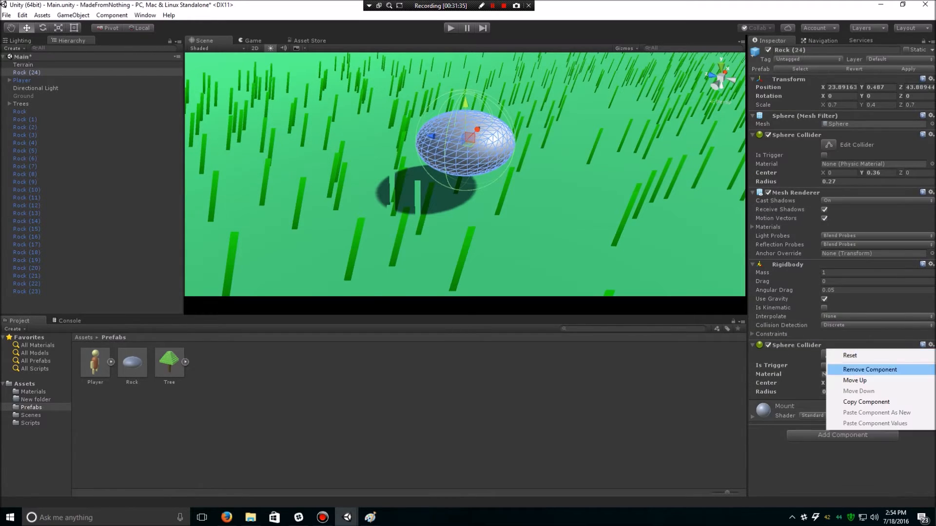
{"action": "left_click", "coordinate": [870, 370]}
Replace the extra rock's remaining Sphere Collider with a Mesh Collider
{"action": "left_click", "coordinate": [931, 134]}
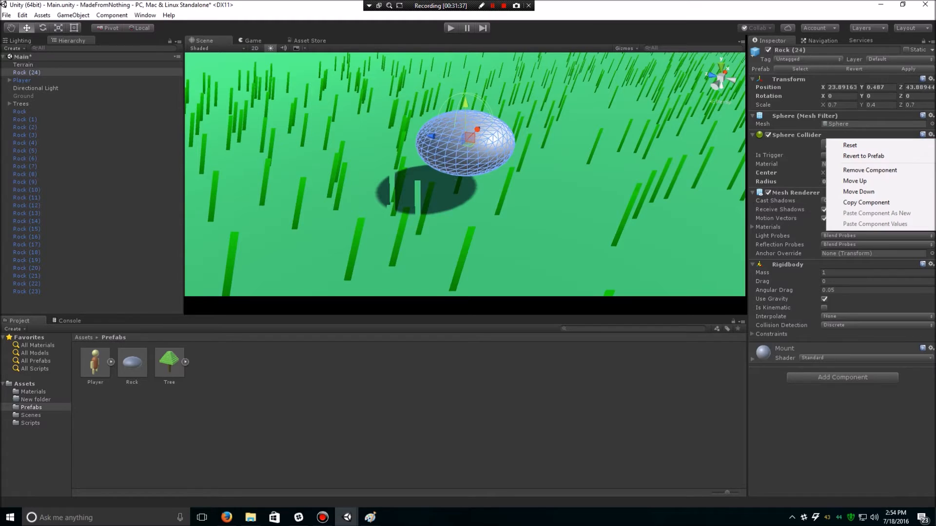
{"action": "left_click", "coordinate": [870, 170]}
{"action": "left_click", "coordinate": [842, 319]}
{"action": "type", "text": "mesh"}
{"action": "key", "text": "Return"}
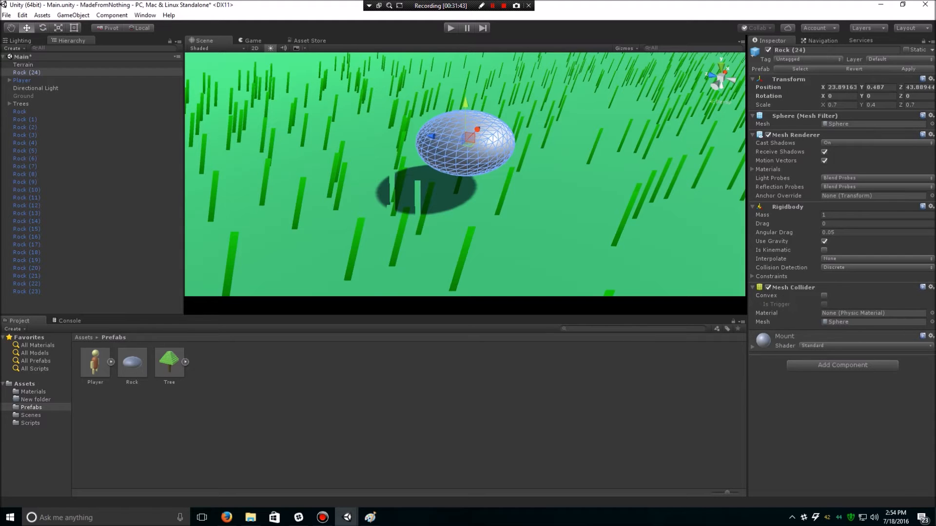
Delete the extra rock from the scene
{"action": "left_click", "coordinate": [27, 72]}
{"action": "key", "text": "Delete"}
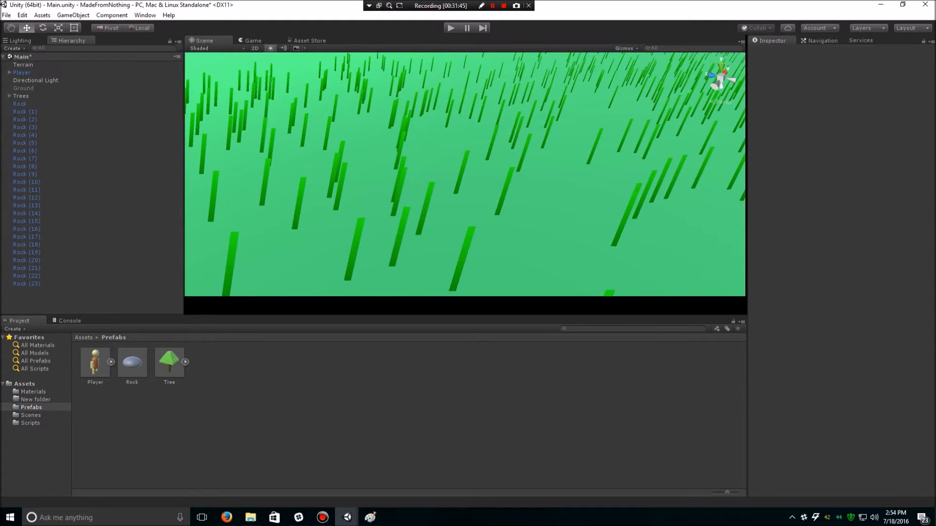
Play-test the scene briefly by walking the player forward, and stop play mode
{"action": "key", "text": "ctrl+p"}
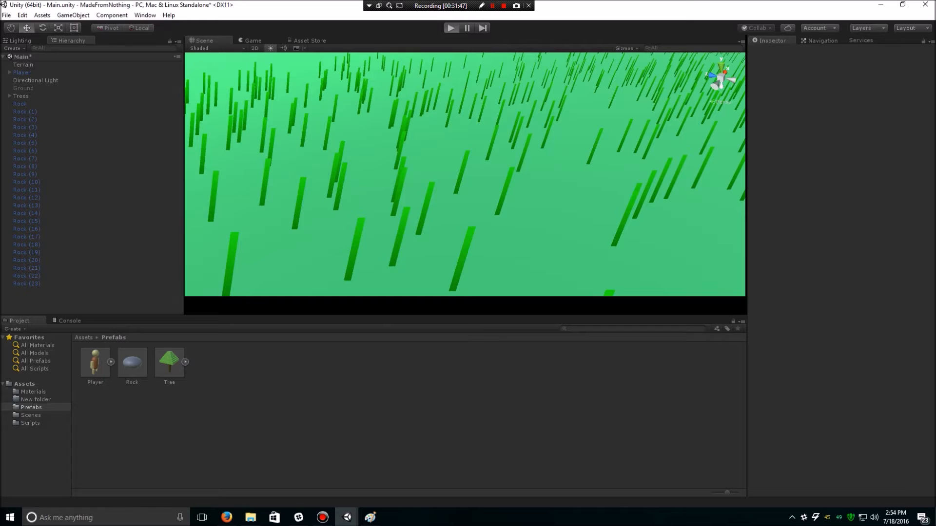
{"action": "key", "text": "w"}
{"action": "key", "text": "w"}
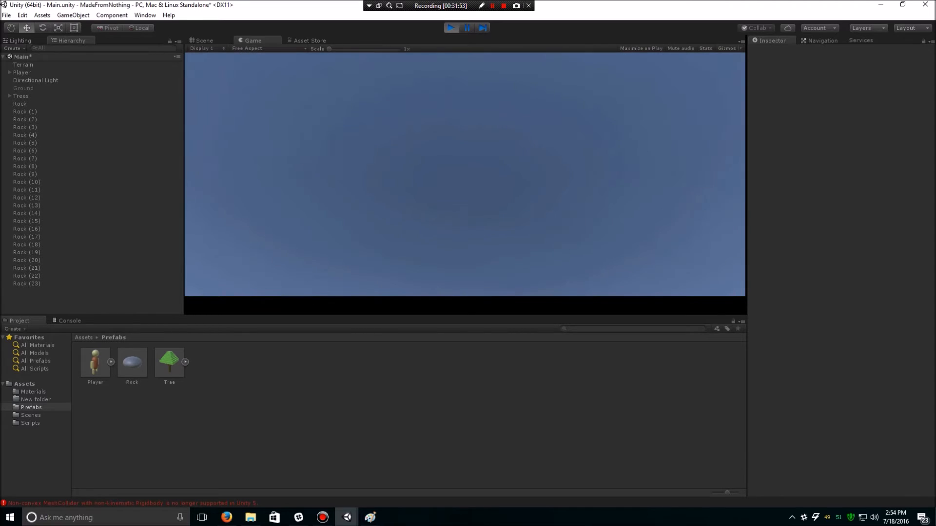
{"action": "key", "text": "ctrl+p"}
Using a temporary rock instance, refit the Rock prefab's Capsule Collider to radius 0.44 and center -0.12, 0.34, -0.12
{"action": "left_click_drag", "start_coordinate": [132, 362], "coordinate": [312, 197]}
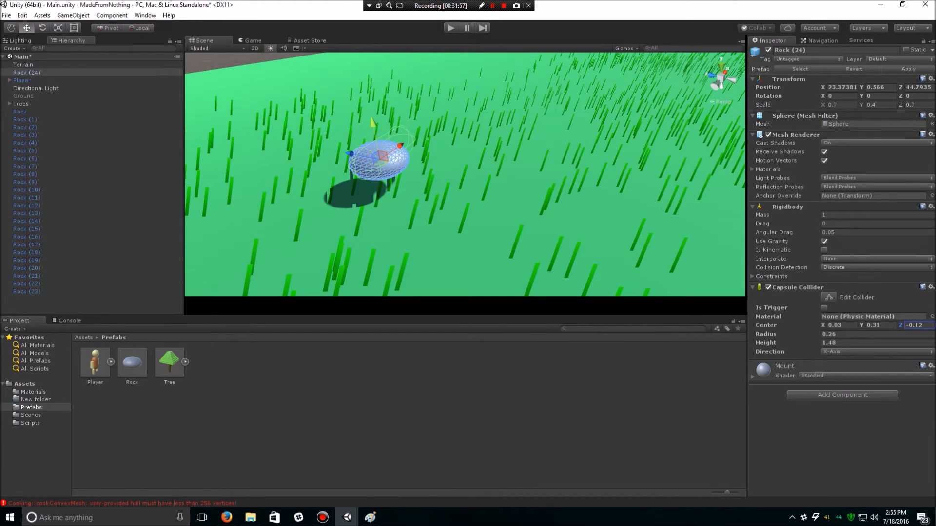
{"action": "left_click_drag", "start_coordinate": [784, 334], "coordinate": [797, 334]}
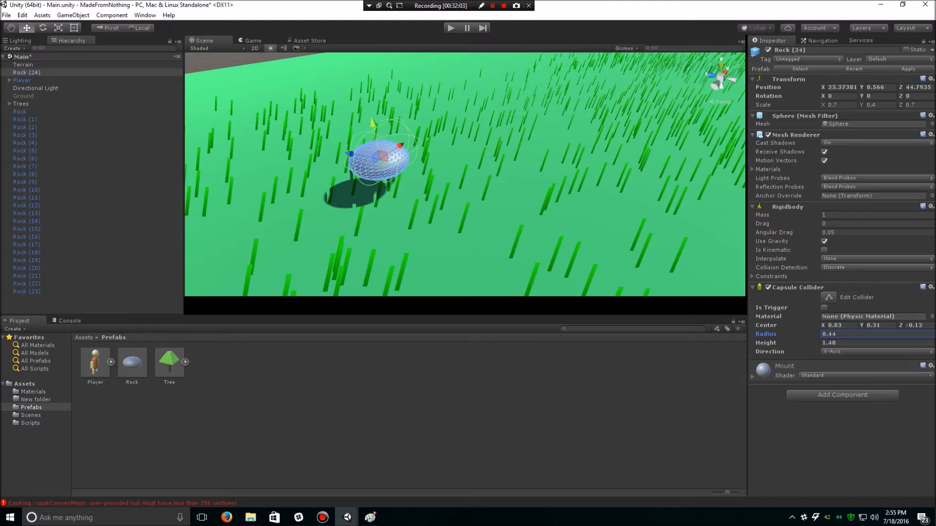
{"action": "left_click_drag", "start_coordinate": [861, 326], "coordinate": [813, 325]}
{"action": "left_click", "coordinate": [823, 325]}
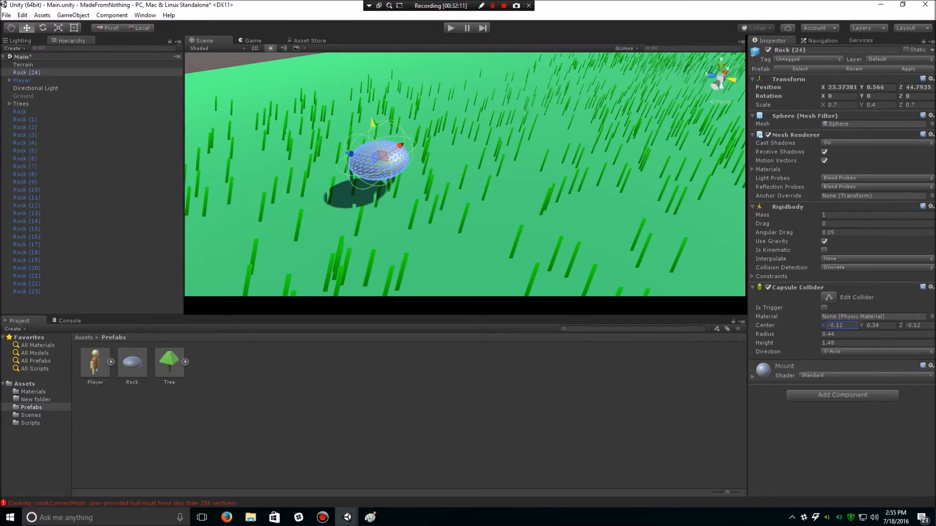
{"action": "left_click", "coordinate": [26, 73]}
{"action": "key", "text": "Delete"}
Play-test the scene, walking and jumping through the forest to check how the rocks react to the player
{"action": "key", "text": "ctrl+p"}
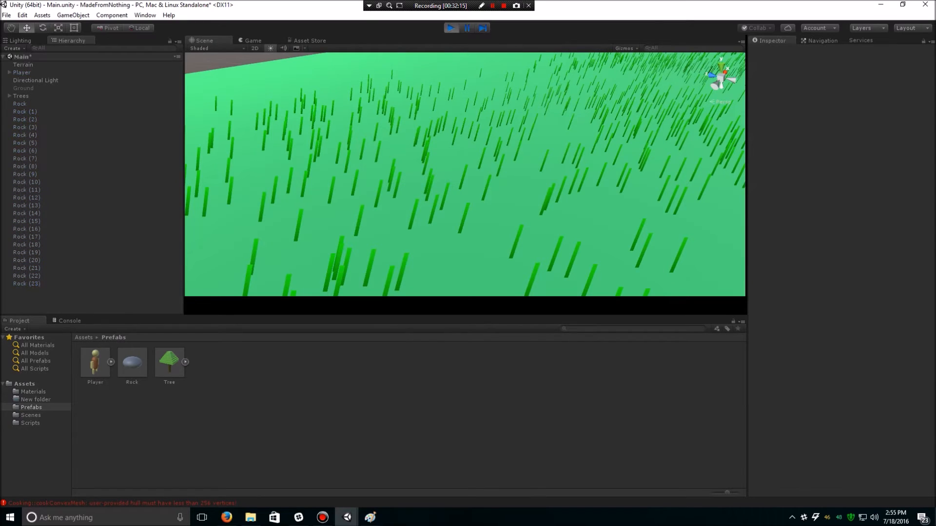
{"action": "key", "text": "w"}
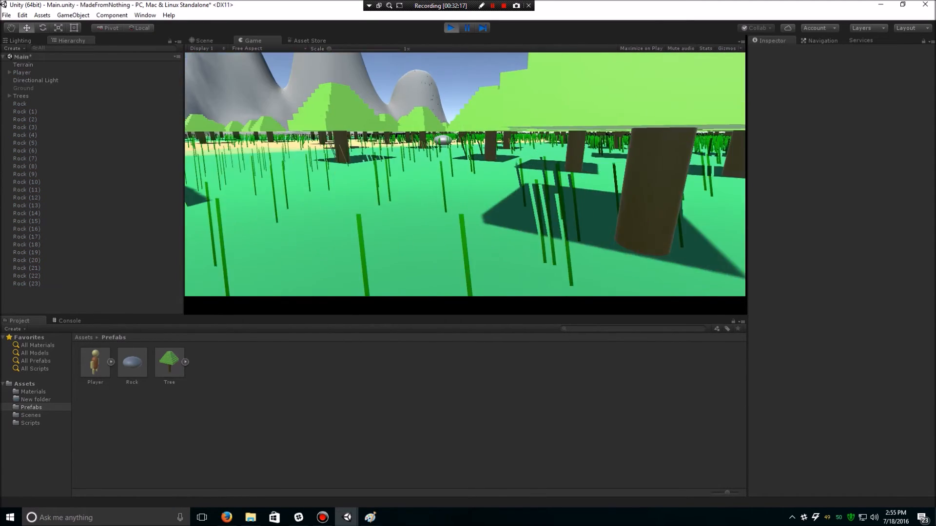
{"action": "key", "text": "w"}
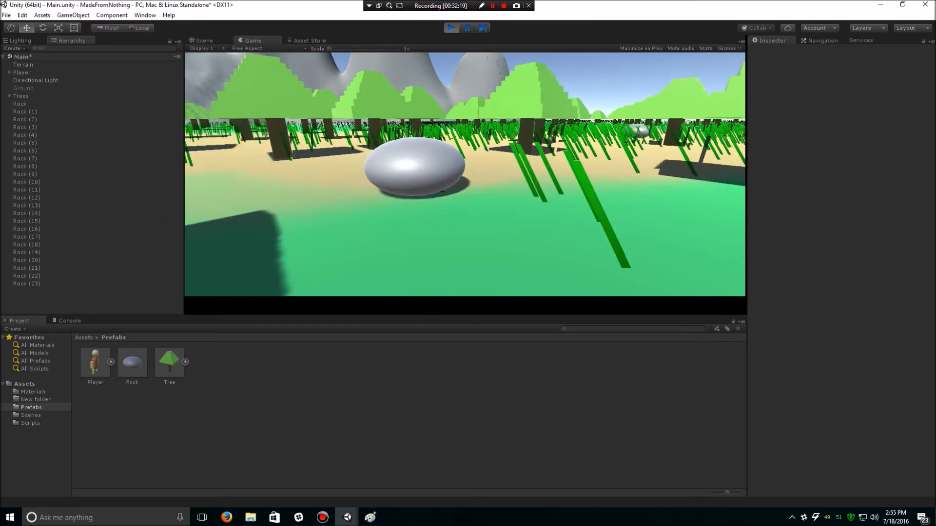
{"action": "key", "text": "w"}
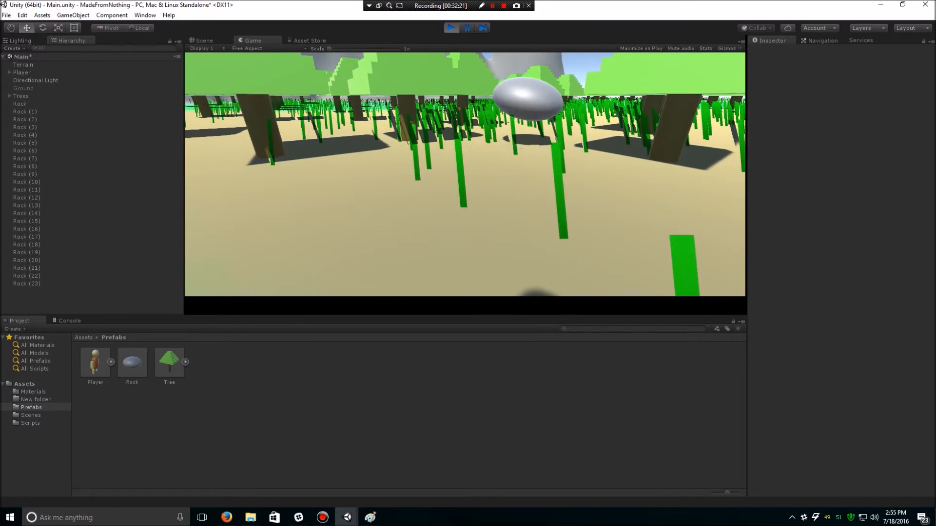
{"action": "key", "text": "w"}
{"action": "key", "text": "space"}
{"action": "key", "text": "w"}
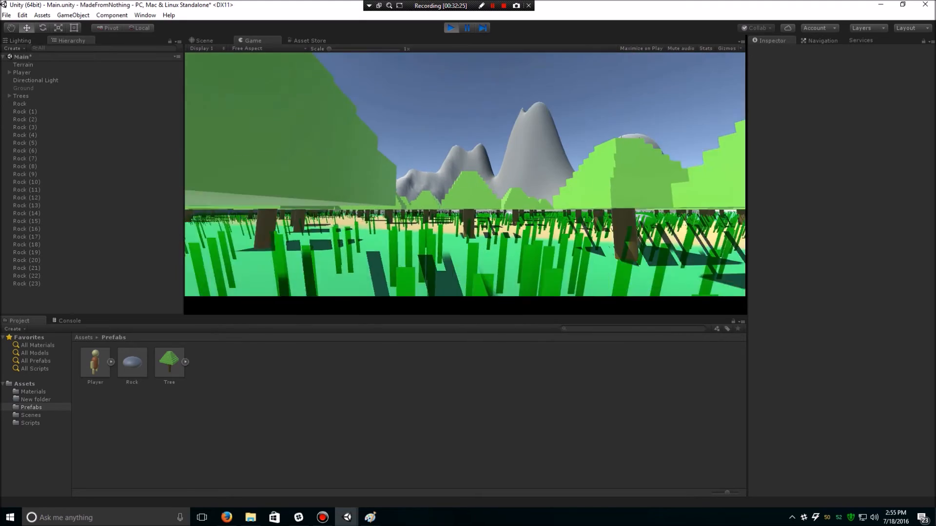
{"action": "key", "text": "w"}
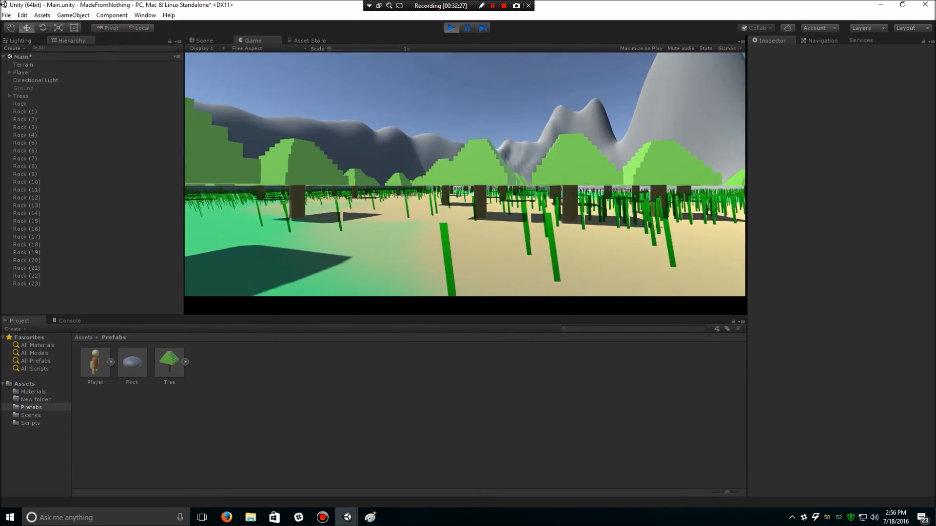
{"action": "key", "text": "w"}
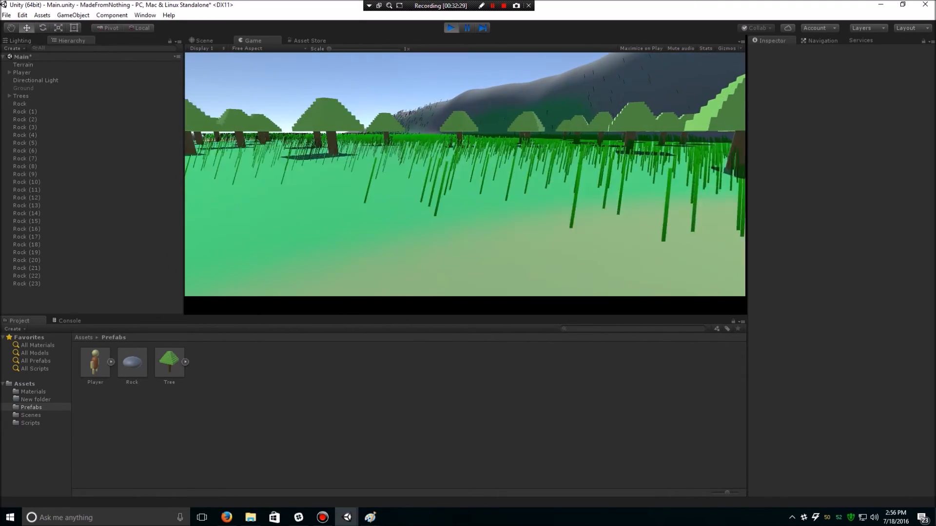
{"action": "key", "text": "w"}
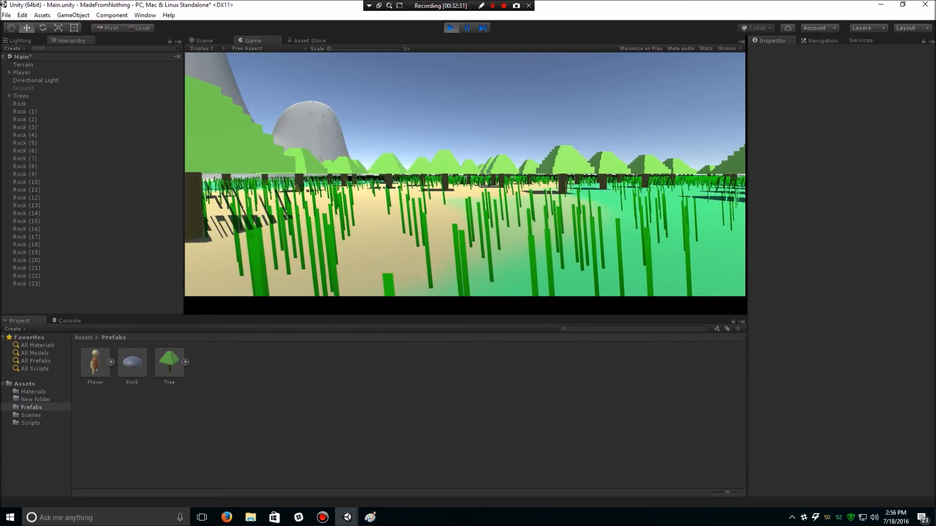
{"action": "key", "text": "w"}
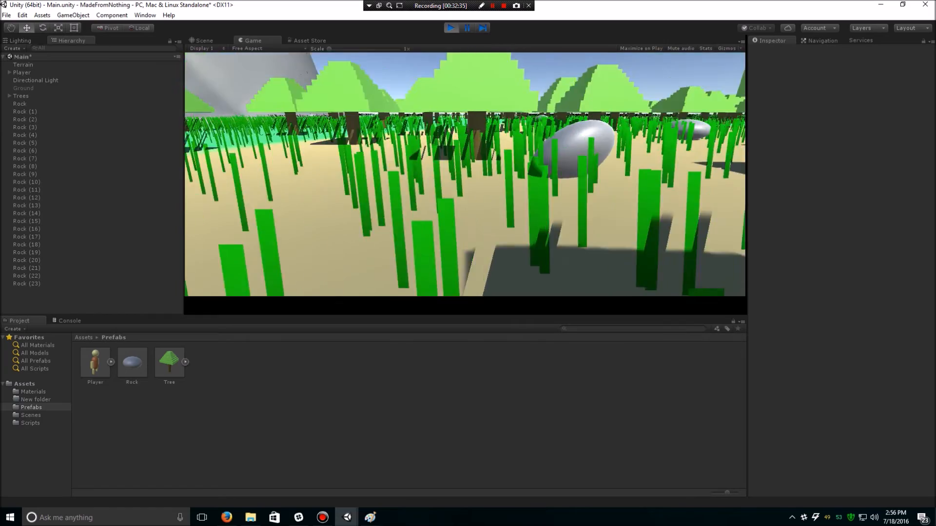
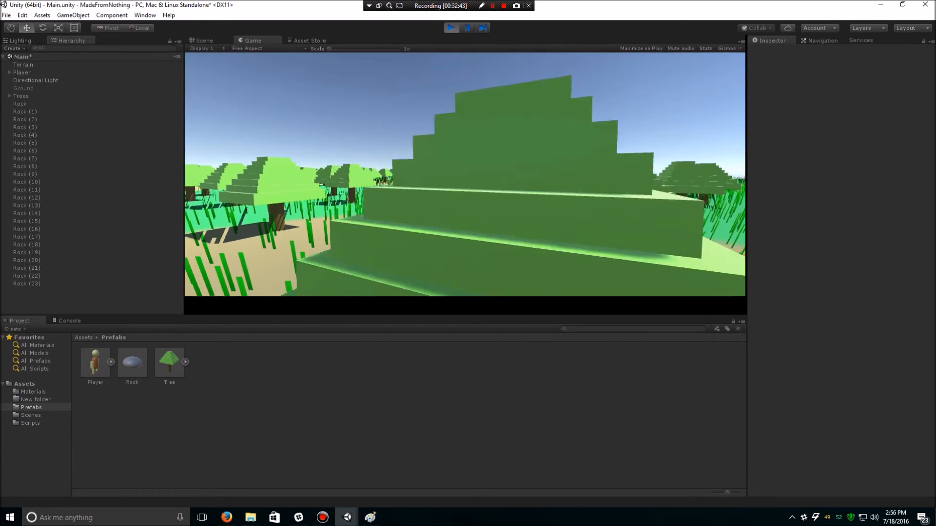
{"action": "key", "text": "w"}
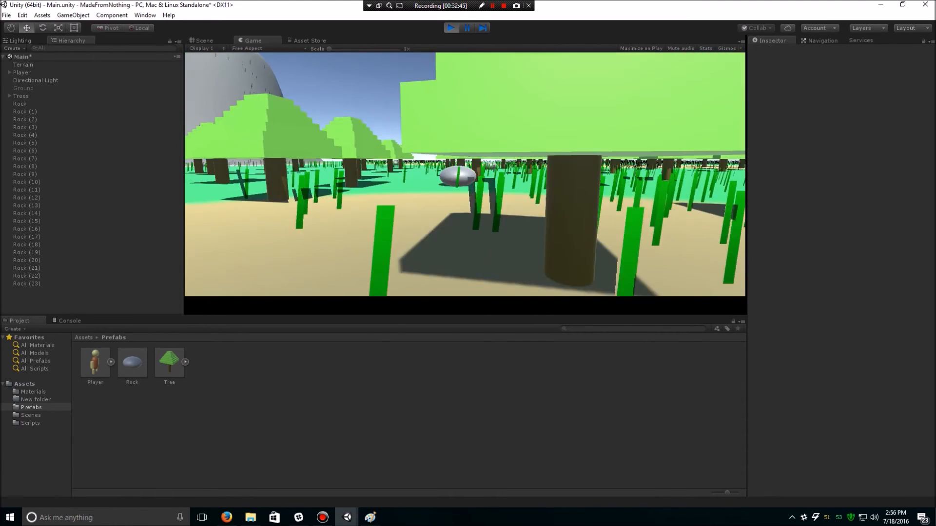
{"action": "key", "text": "w"}
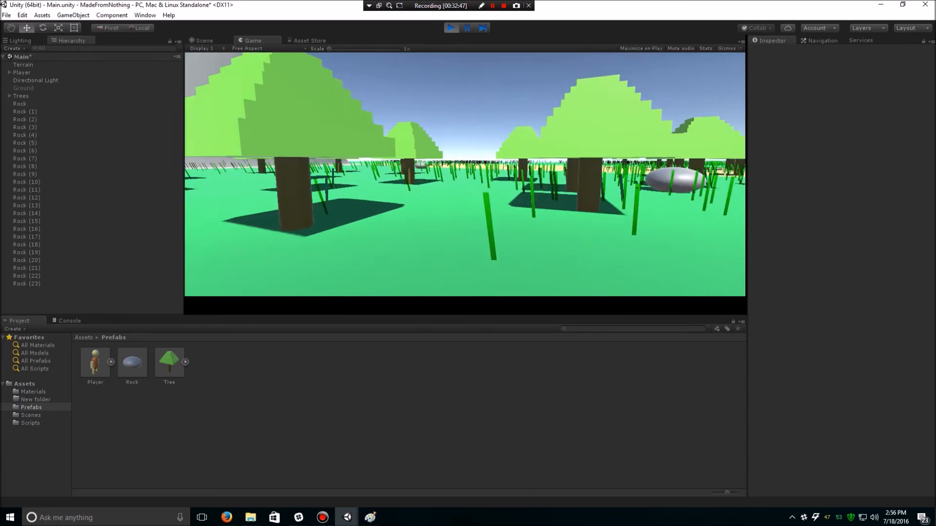
{"action": "key", "text": "w"}
{"action": "key", "text": "w"}
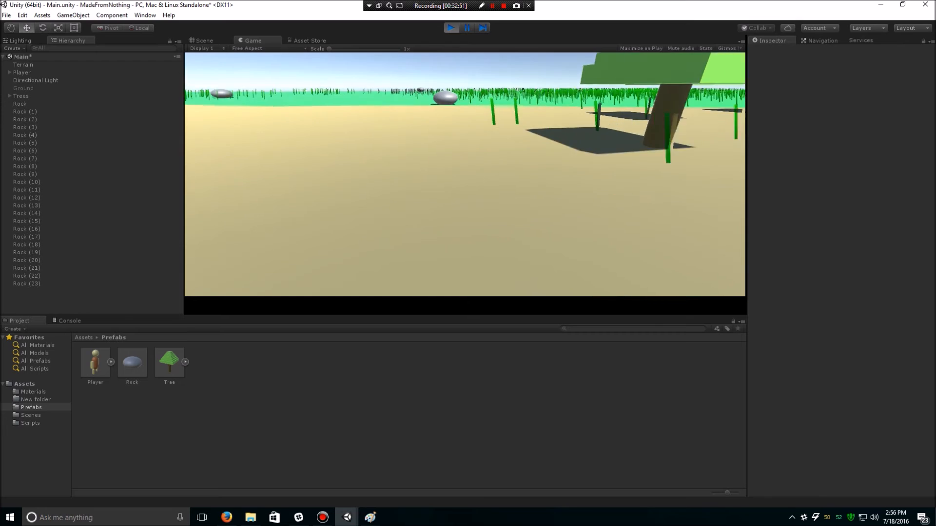
{"action": "key", "text": "w"}
{"action": "key", "text": "w"}
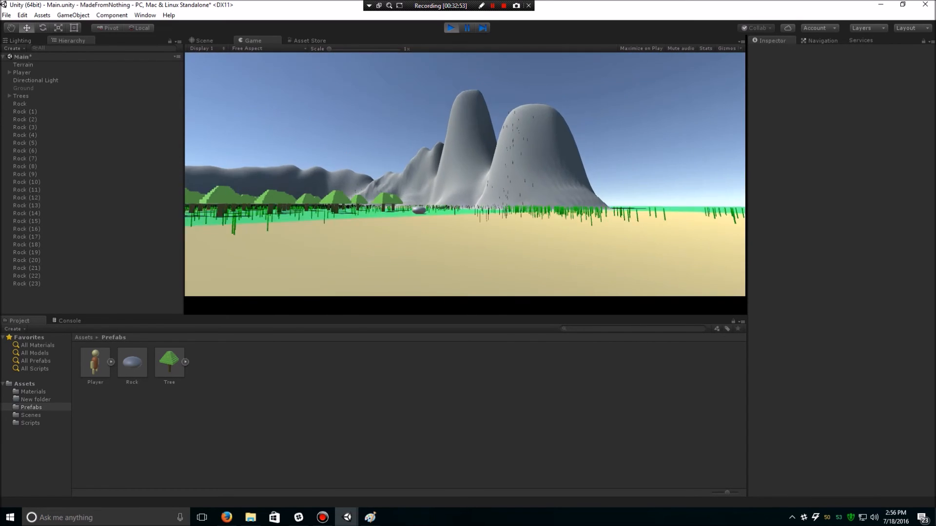
Push a rock across the open grass field to check how it rolls, and stop play mode
{"action": "key", "text": "w"}
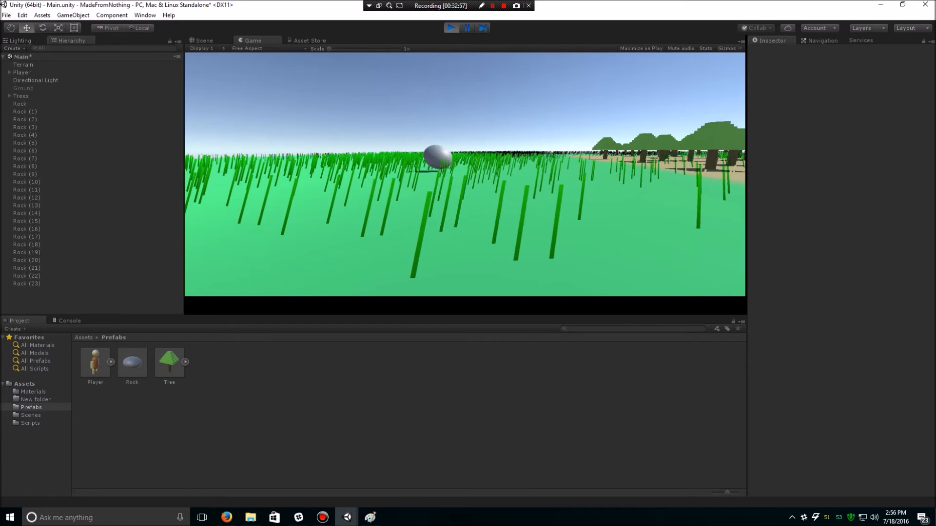
{"action": "key", "text": "w"}
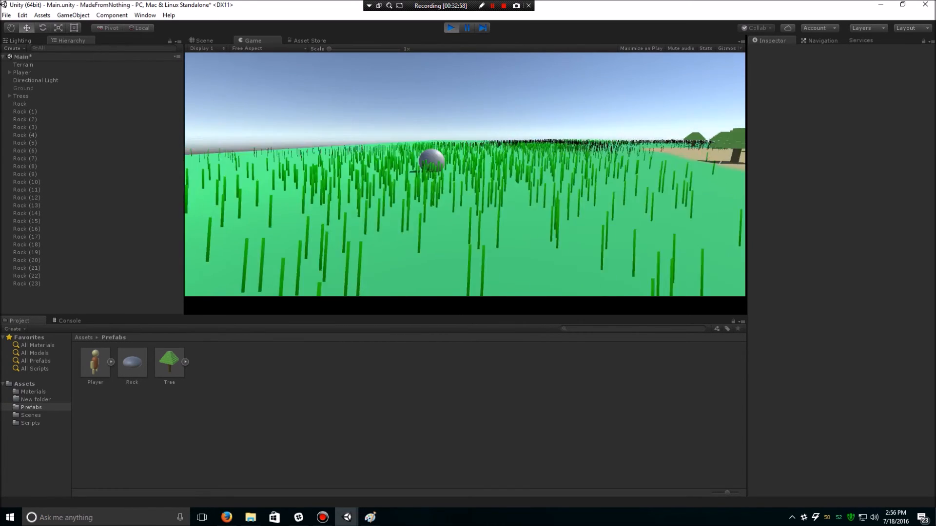
{"action": "key", "text": "w"}
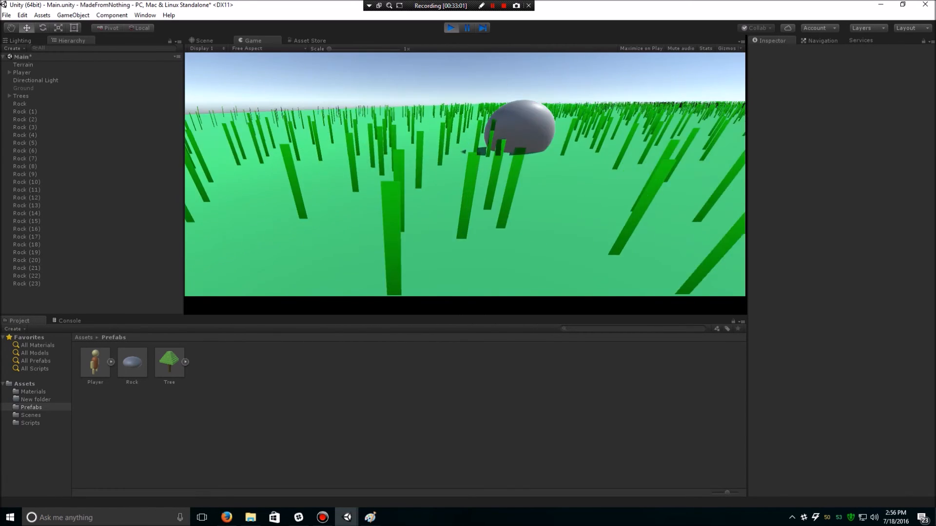
{"action": "key", "text": "w"}
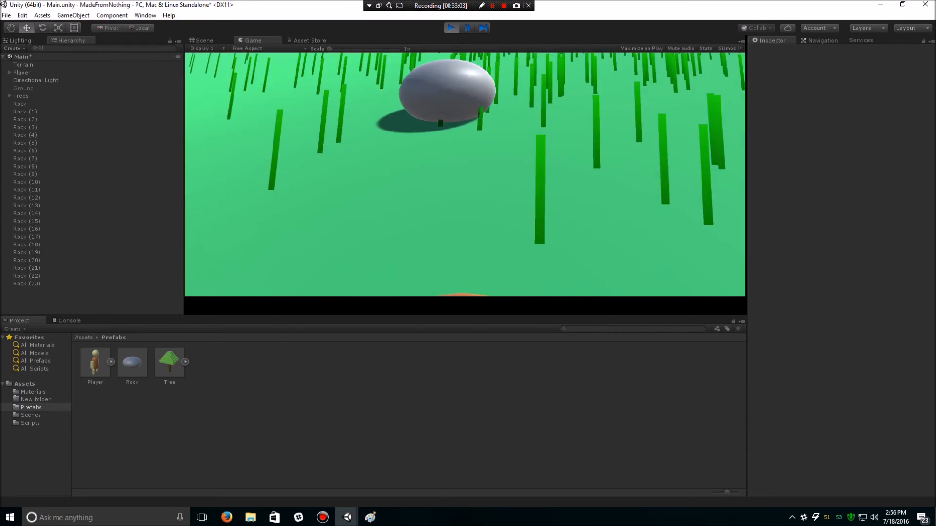
{"action": "key", "text": "w"}
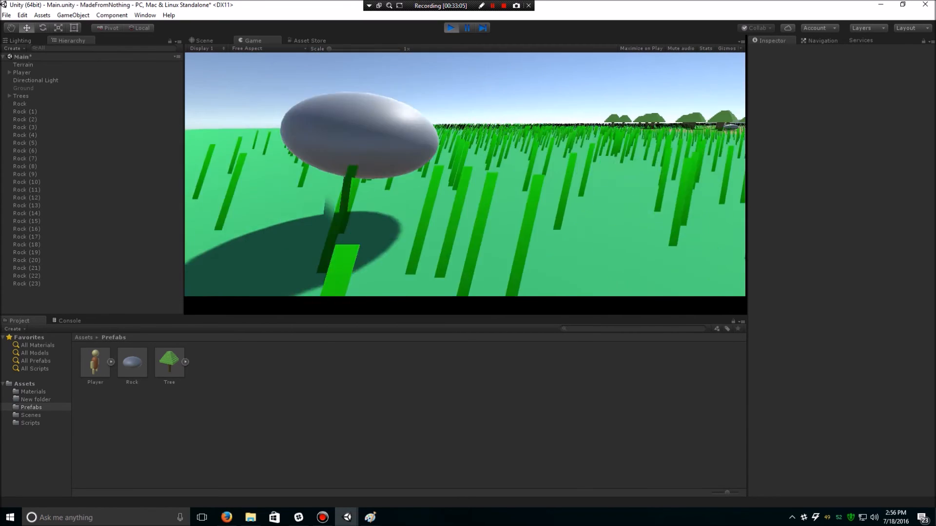
{"action": "key", "text": "w"}
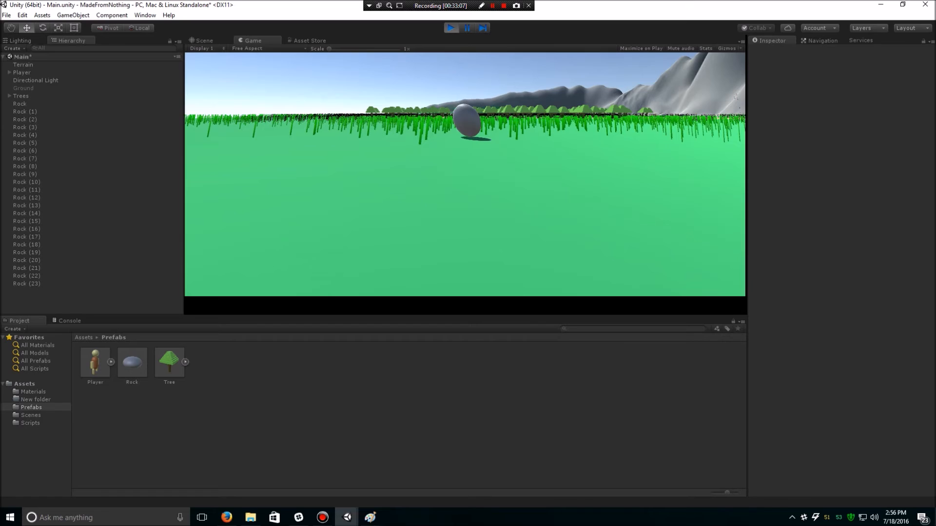
{"action": "key", "text": "w"}
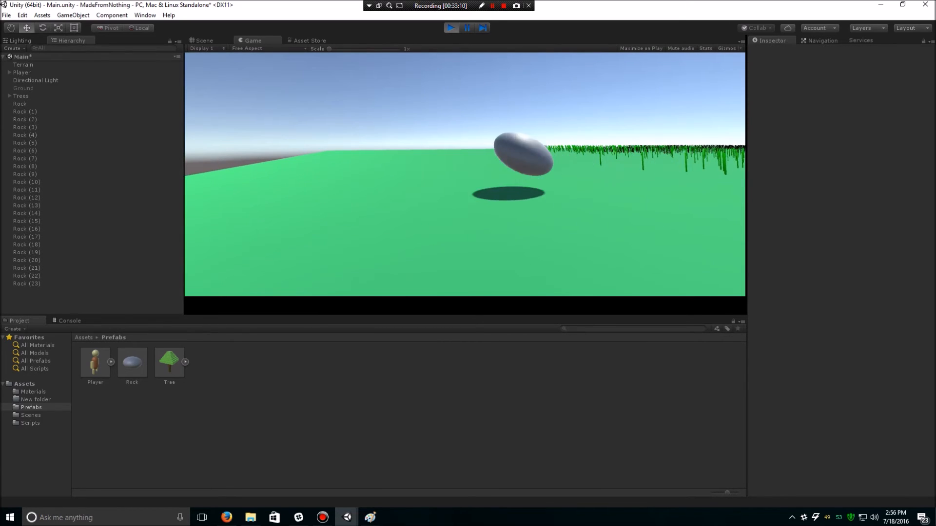
{"action": "left_click", "coordinate": [450, 28]}
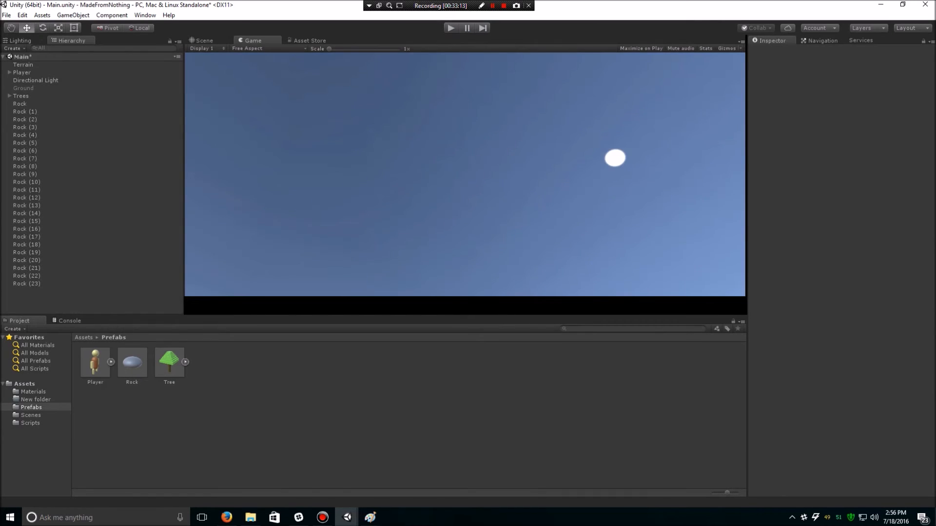
Create an empty GameObject in the scene and name it Rocks
{"action": "left_click", "coordinate": [14, 48]}
{"action": "left_click", "coordinate": [35, 58]}
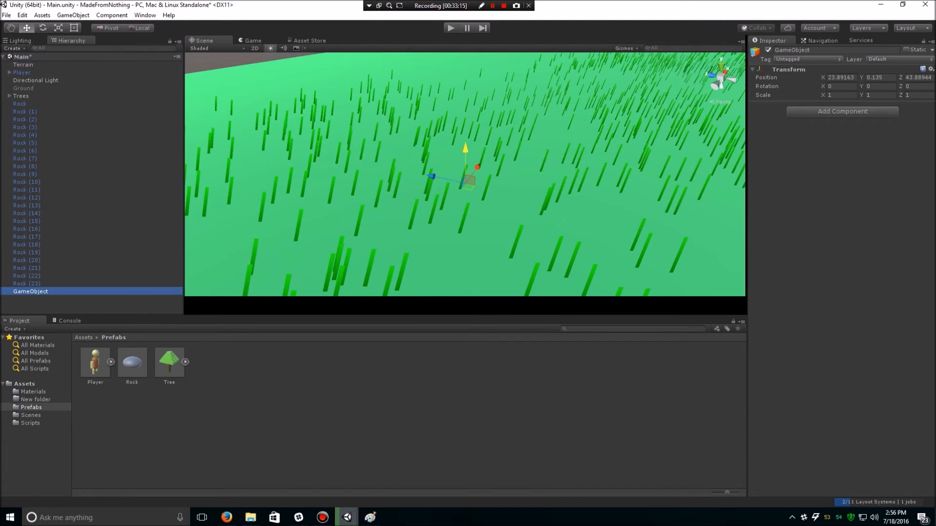
{"action": "left_click", "coordinate": [835, 49]}
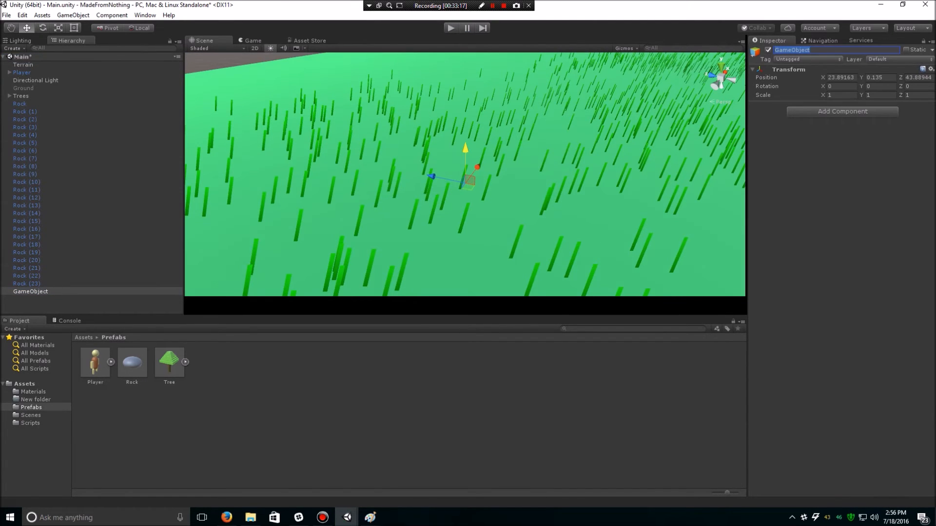
{"action": "type", "text": "Rcoks"}
{"action": "key", "text": "Return"}
{"action": "left_click", "coordinate": [785, 49]}
{"action": "left_click", "coordinate": [785, 50]}
{"action": "key", "text": "BackSpace"}
{"action": "key", "text": "BackSpace"}
{"action": "type", "text": "oc"}
{"action": "key", "text": "Return"}
Make all rocks from Rock to Rock (23) children of the Rocks object and save the scene
{"action": "left_click", "coordinate": [20, 104]}
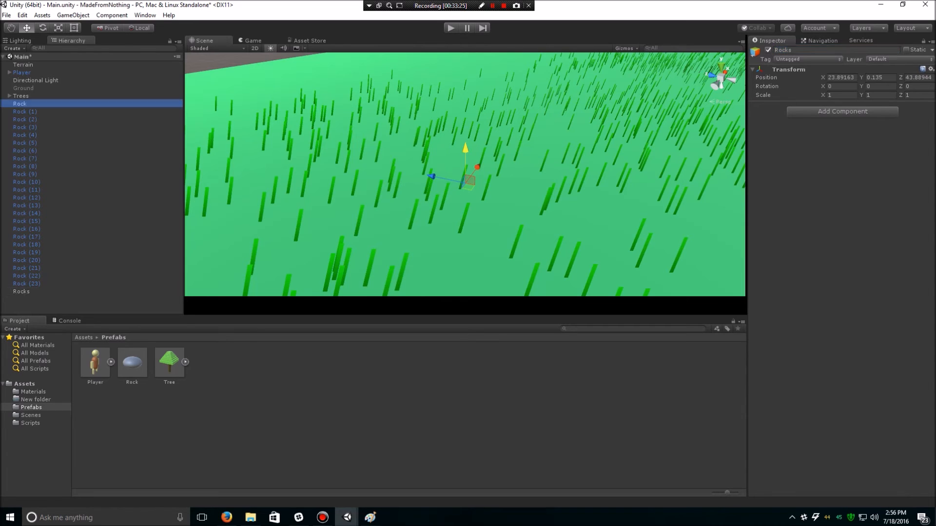
{"action": "left_click", "coordinate": [27, 283], "text": "shift"}
{"action": "left_click_drag", "start_coordinate": [27, 284], "coordinate": [22, 291]}
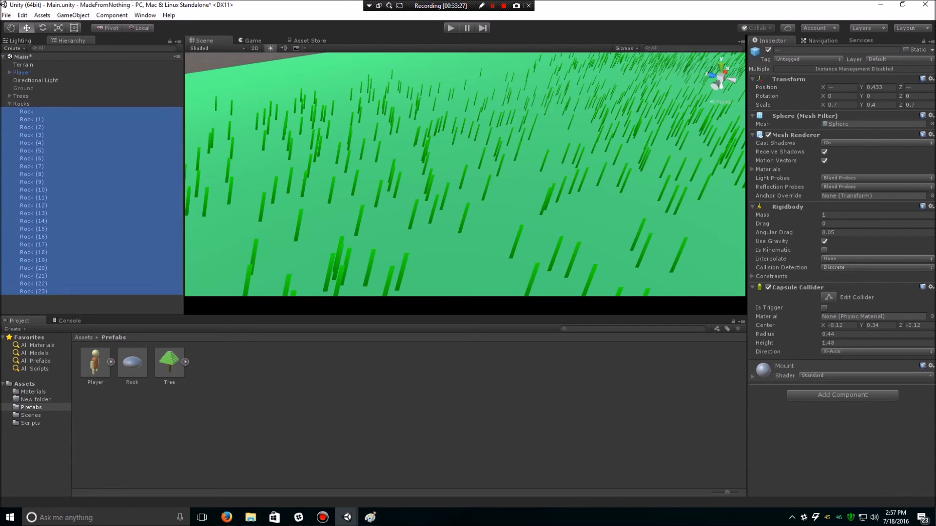
{"action": "left_click", "coordinate": [10, 103]}
{"action": "left_click", "coordinate": [6, 16]}
{"action": "left_click", "coordinate": [20, 48]}
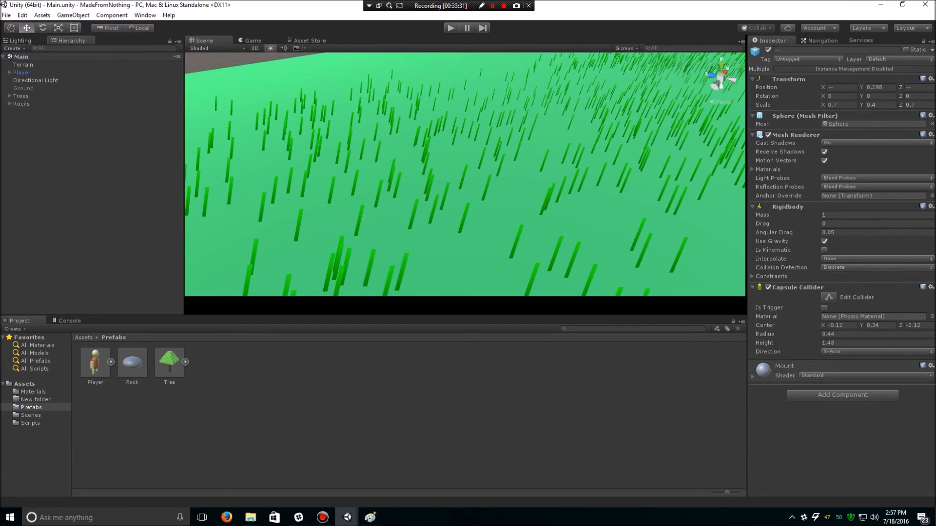
Examine the finished terrain from the player camera and from an overview of its mountains, forest and rocks
{"action": "key", "text": "ctrl+2"}
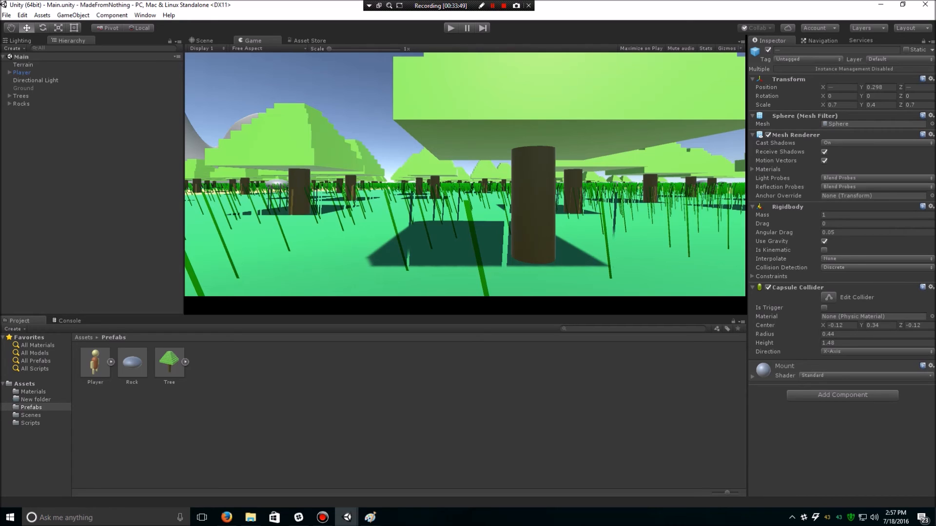
{"action": "left_click", "coordinate": [208, 48]}
{"action": "left_click", "coordinate": [204, 40]}
{"action": "scroll", "coordinate": [464, 174], "scroll_direction": "down", "scroll_amount": 3}
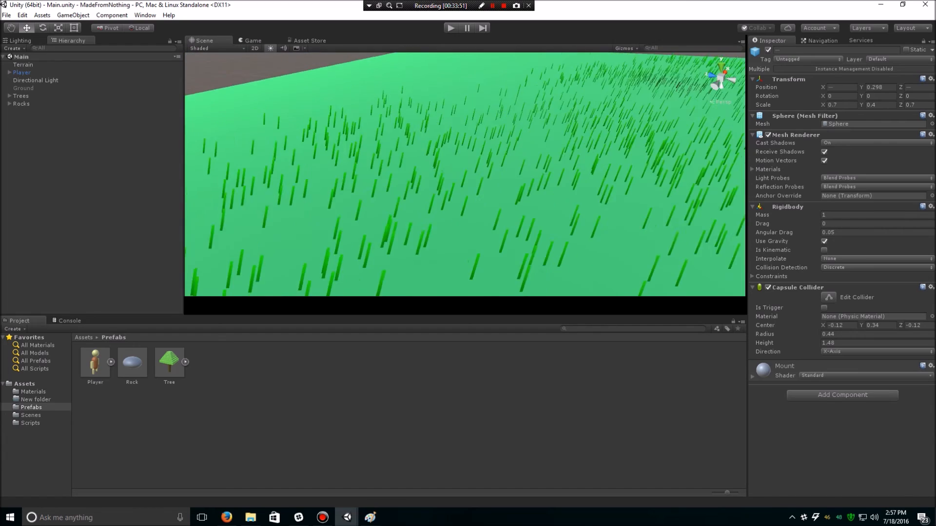
{"action": "scroll", "coordinate": [464, 174], "scroll_direction": "down", "scroll_amount": 10}
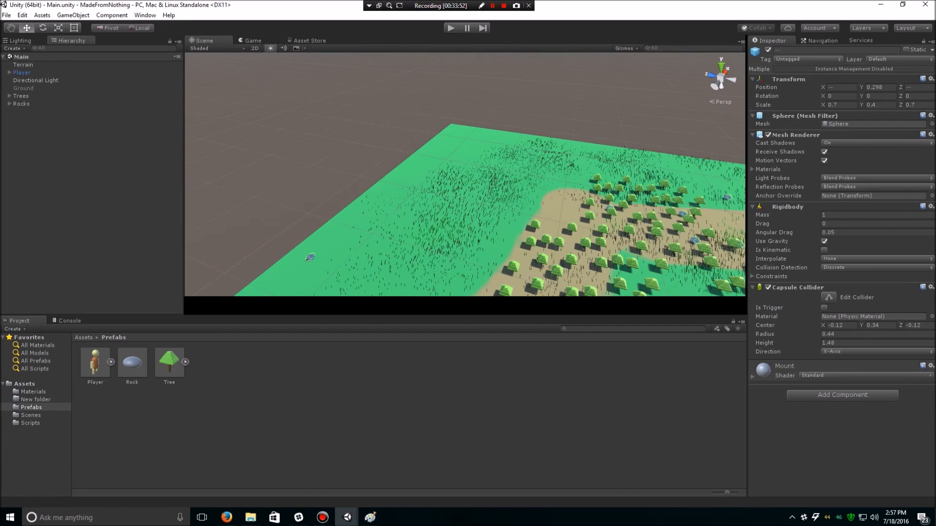
{"action": "scroll", "coordinate": [464, 174], "scroll_direction": "down", "scroll_amount": 10}
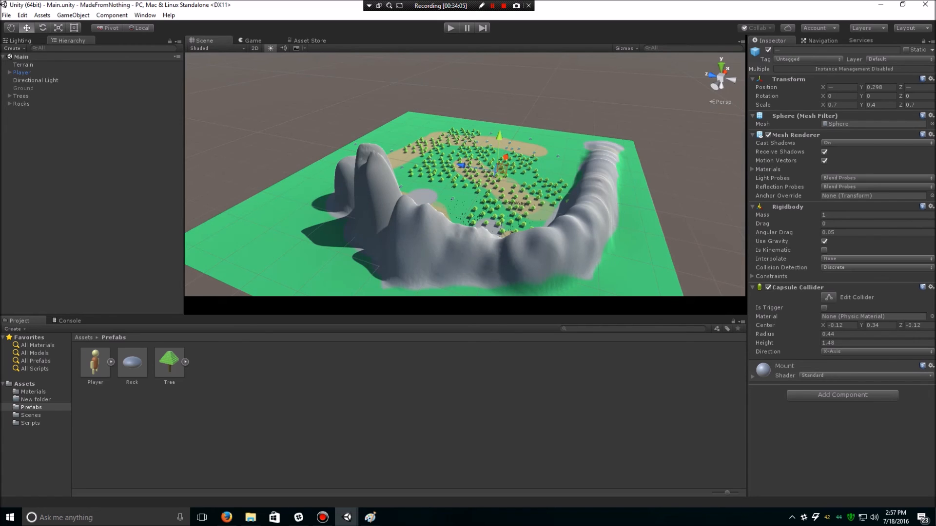
{"action": "mouse_move", "coordinate": [370, 517]}
{"action": "scroll", "coordinate": [465, 174], "scroll_direction": "up", "scroll_amount": 10}
{"action": "scroll", "coordinate": [465, 174], "scroll_direction": "down", "scroll_amount": 3}
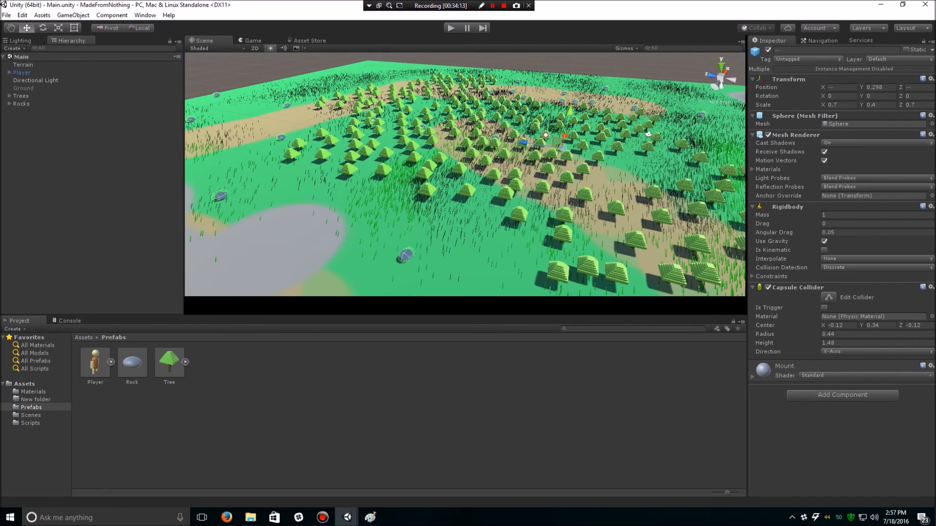
{"action": "scroll", "coordinate": [465, 174], "scroll_direction": "down", "scroll_amount": 10}
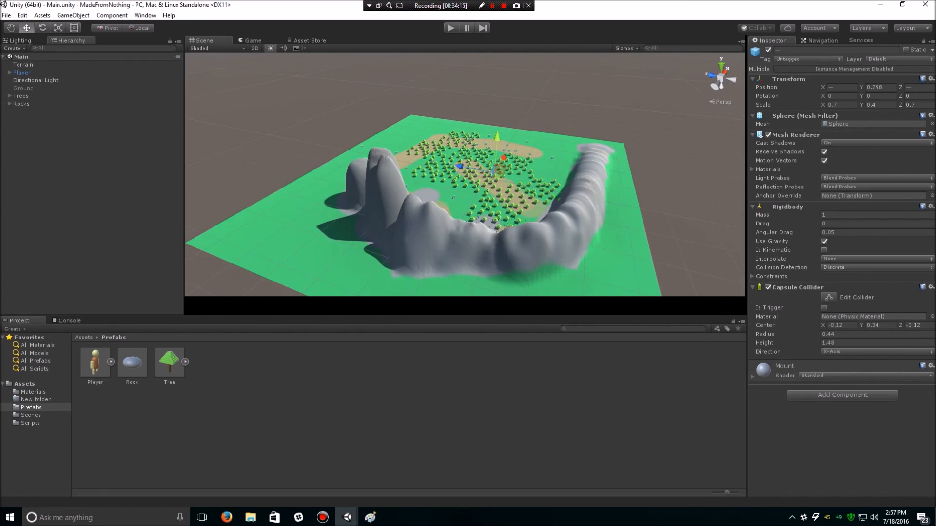